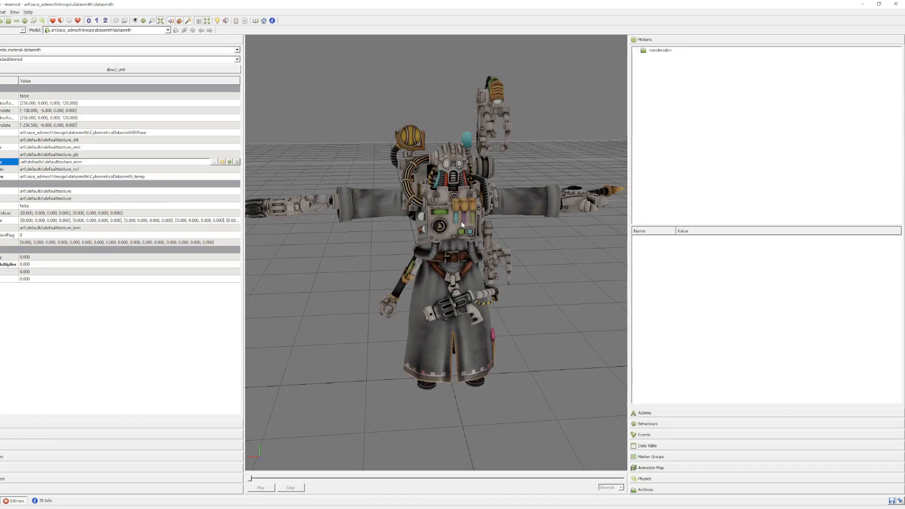
Switch from the Model Editor to the FX Editor showing the datasmith model and maximize its window
left_click_drag(462, 230, 470, 226)
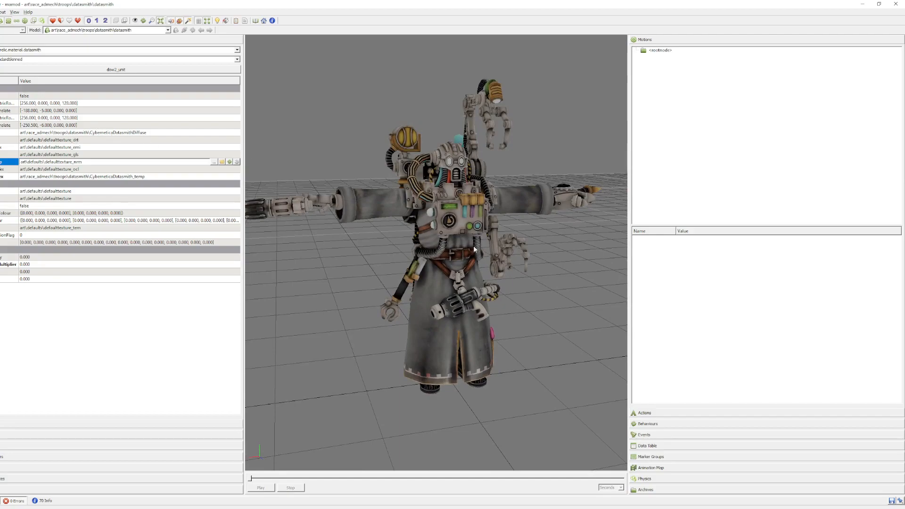
left_click_drag(509, 225, 495, 225)
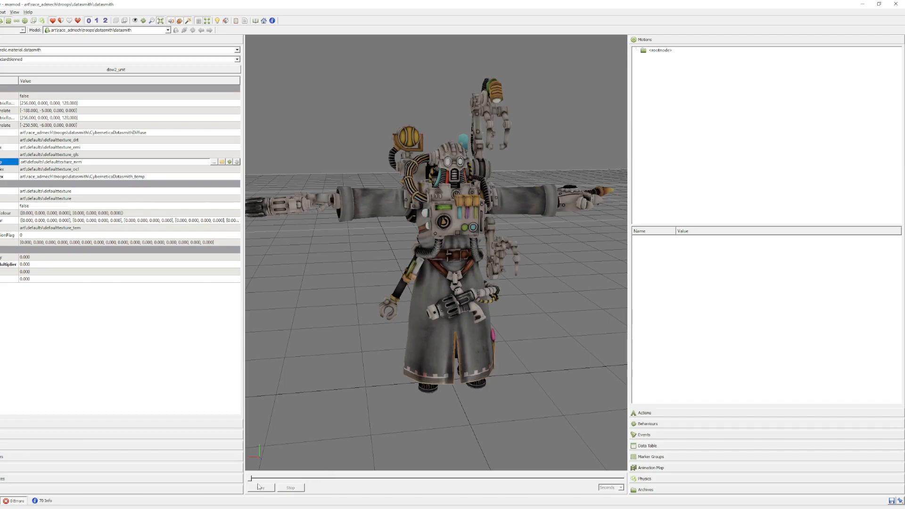
left_click(138, 508)
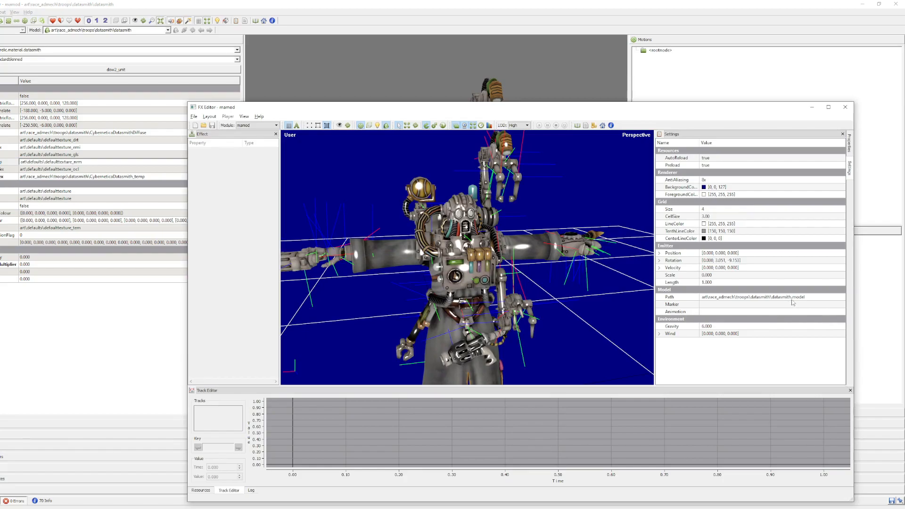
left_click(828, 107)
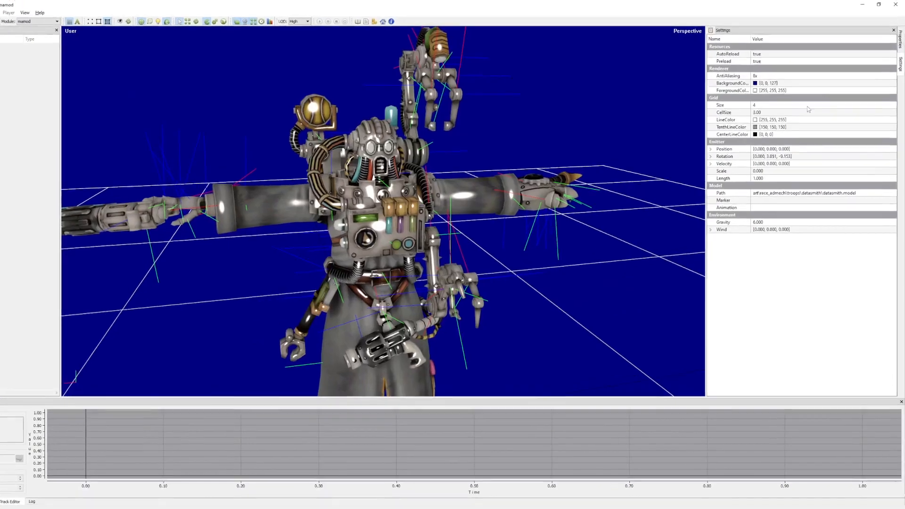
Hide the coloured marker axes drawn over the datasmith model in the FX Editor viewport
left_click_drag(493, 208, 500, 205)
scroll(500, 204, "down", 1)
scroll(409, 200, "down", 1)
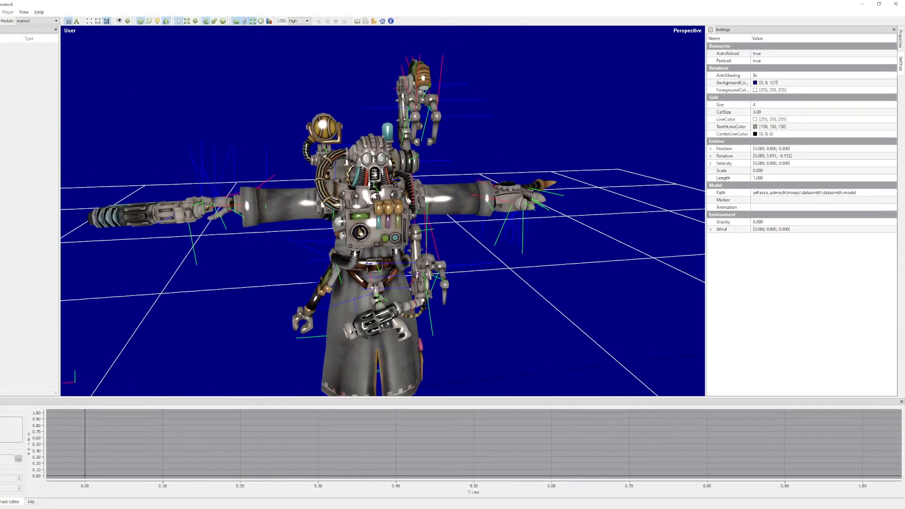
left_click_drag(90, 75, 47, 75)
left_click(140, 21)
Compare the datasmith model in the Model Editor and FX Editor, examining its shiny surface on the head, torso and arms from several angles
key("alt+Tab")
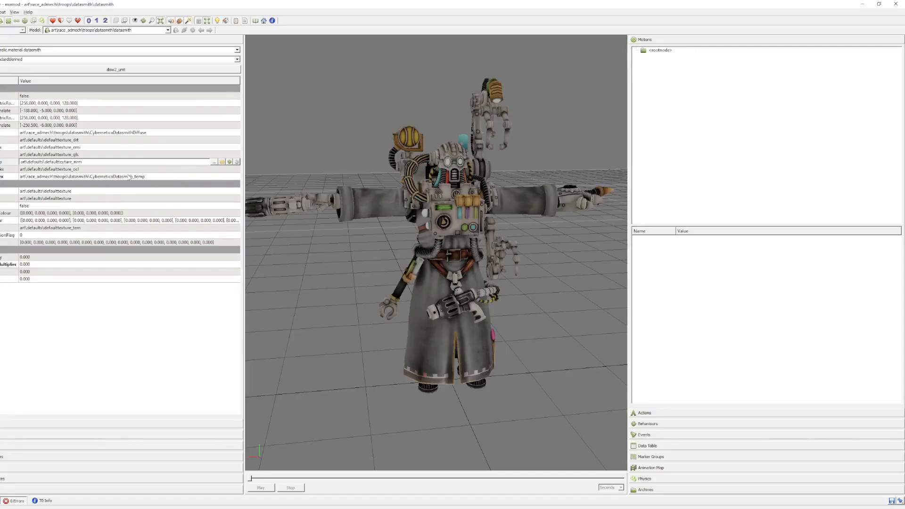
key("alt+Tab")
mouse_move(387, 199)
left_mouse_down()
mouse_move(401, 195)
mouse_move(392, 194)
left_mouse_up()
scroll(383, 155, "up", 1)
left_click_drag(383, 154, 409, 281)
scroll(413, 193, "up", 3)
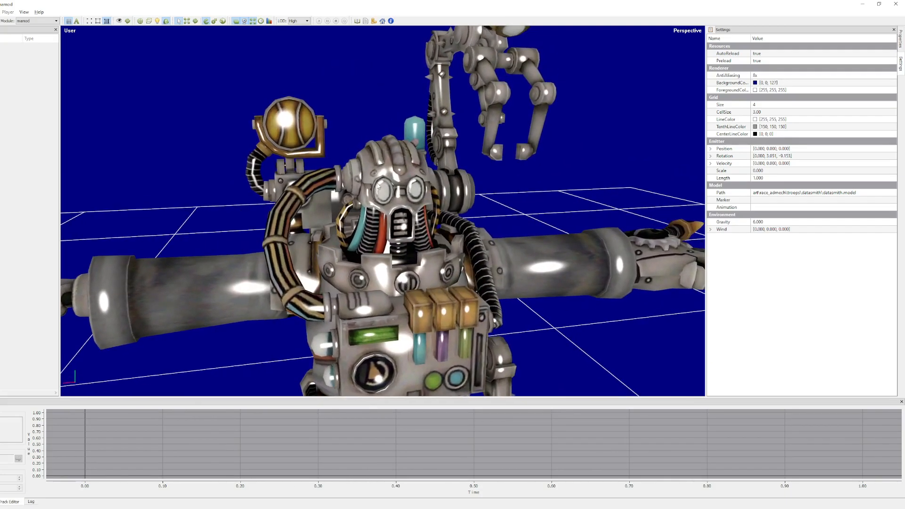
left_click_drag(380, 183, 230, 188)
left_click_drag(213, 154, 301, 189)
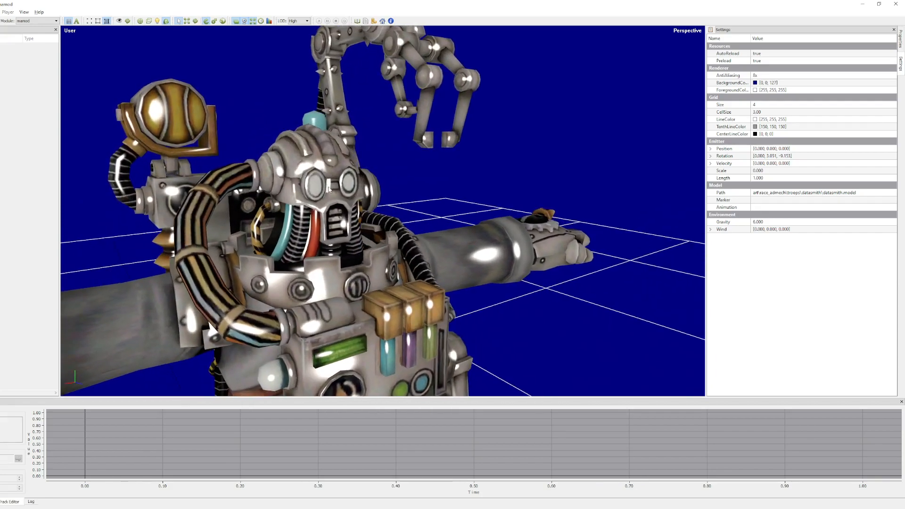
left_click_drag(371, 298, 272, 269)
scroll(272, 269, "down", 2)
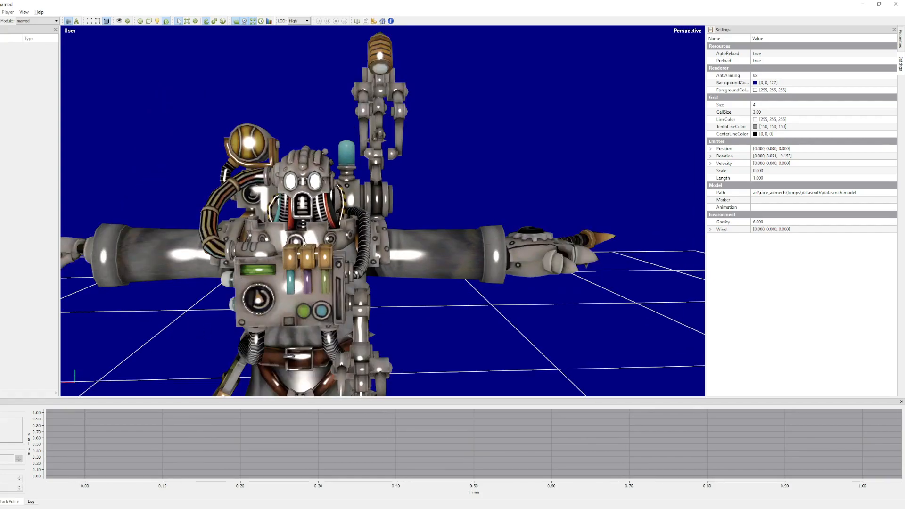
scroll(304, 242, "up", 3)
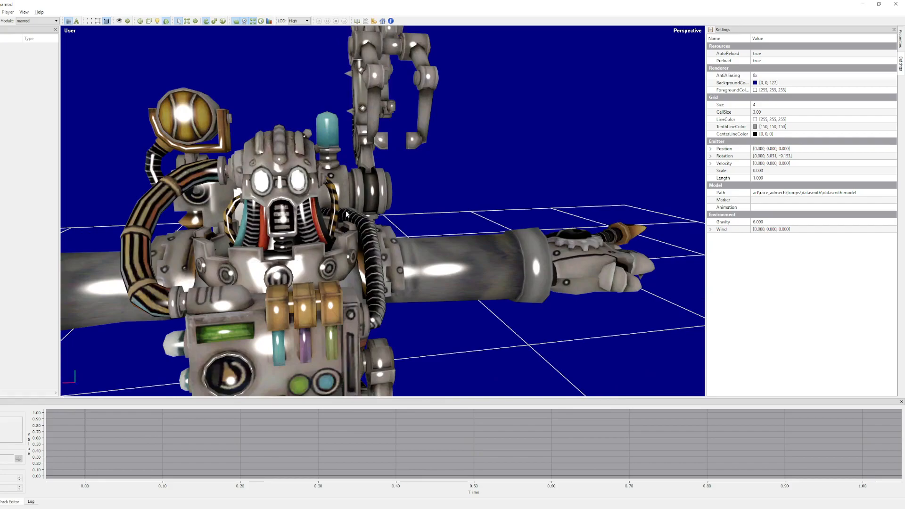
Check the diffuse texture path in the Model Editor, load the CyberneticaDatasmithDiffuse DDS with mipmaps and YCoCg/AExp decoding, and switch to GIMP
key("alt+Tab")
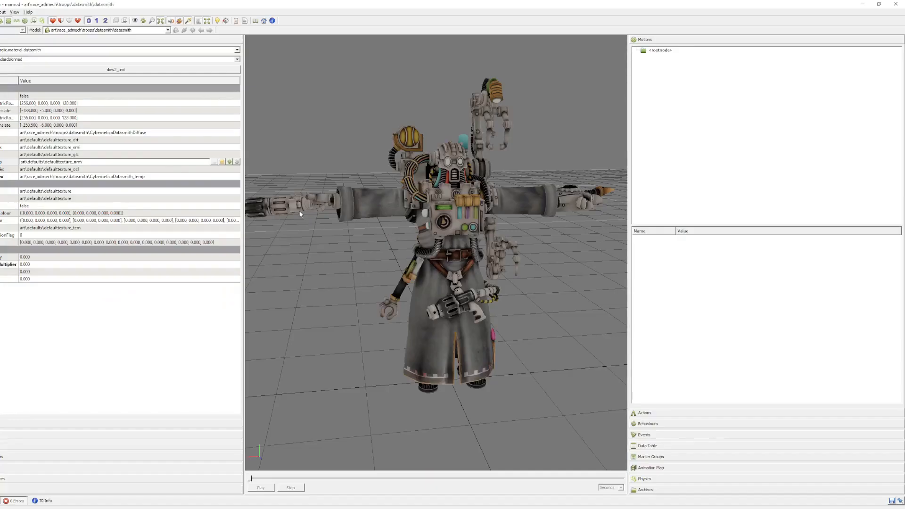
left_click(147, 134)
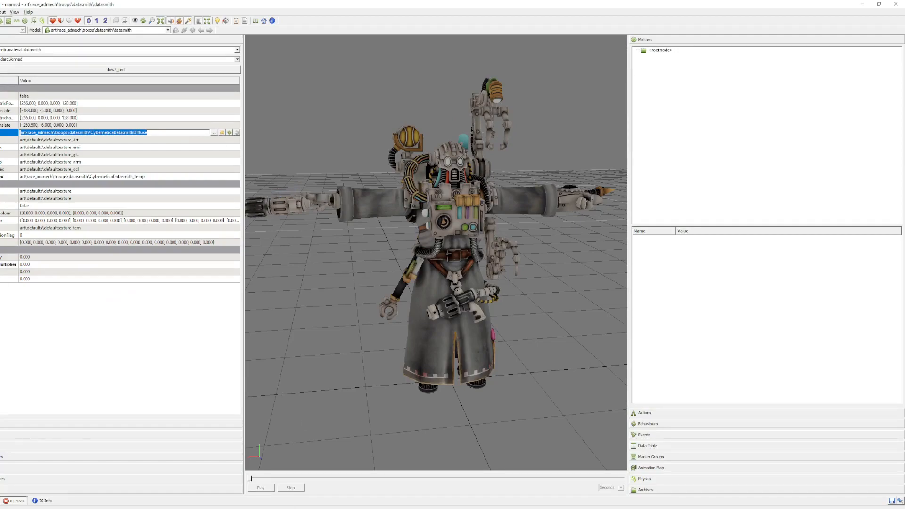
left_click(175, 508)
left_click(210, 481)
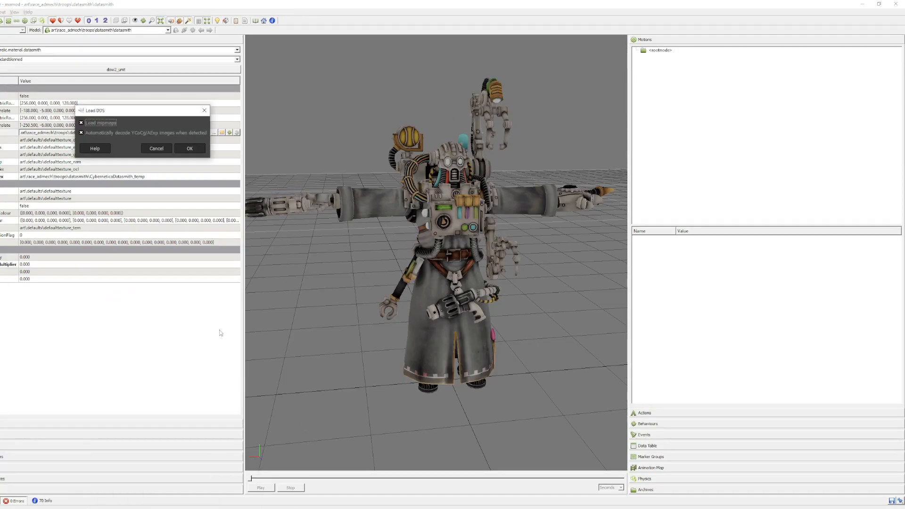
left_click(194, 152)
key("alt+Tab")
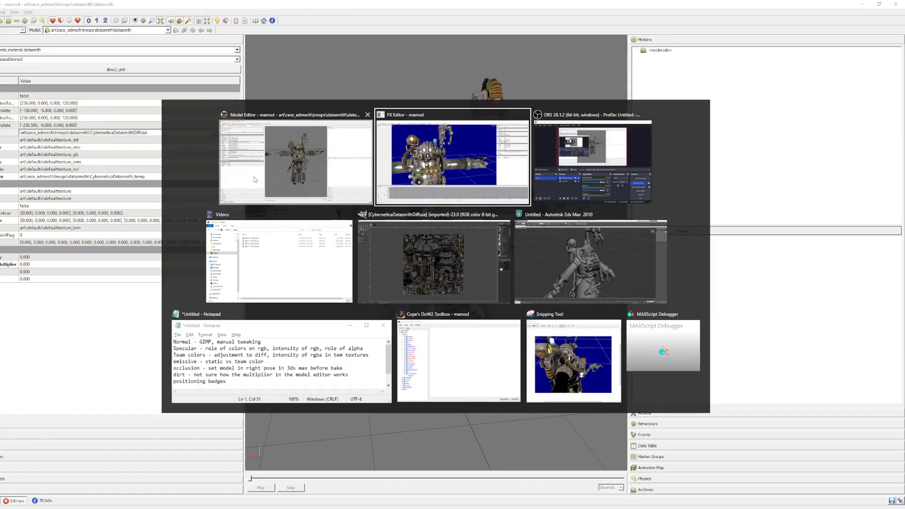
left_click(462, 250)
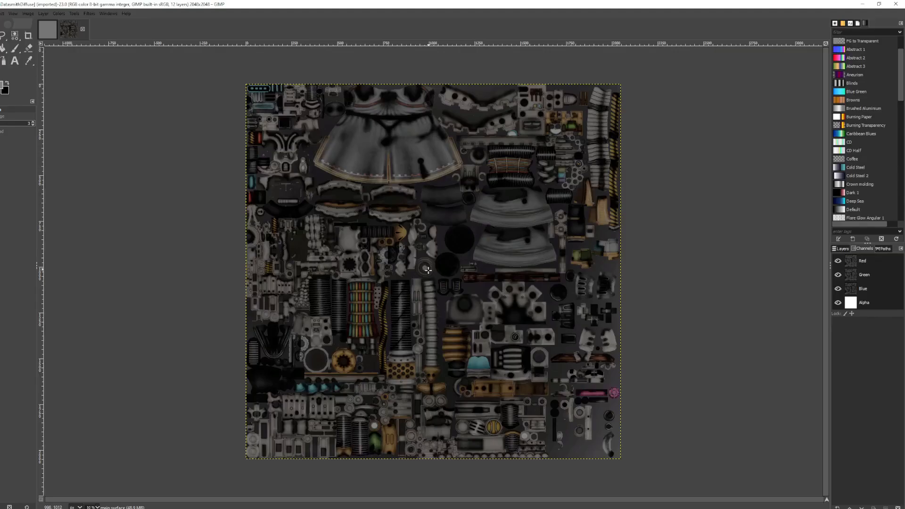
Remove all colour from the main surface layer of the diffuse texture with the Saturation adjustment
left_click(60, 13)
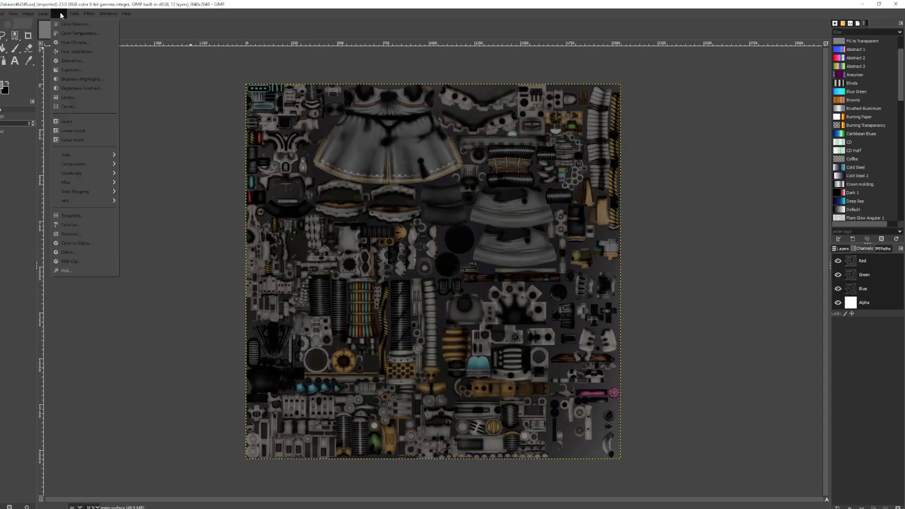
left_click(70, 60)
left_click(220, 161)
left_click(281, 197)
Minimize the OBS window and close the Snipping Tool, leaving the GIMP texture in view
key("alt+Tab")
key("alt+Tab")
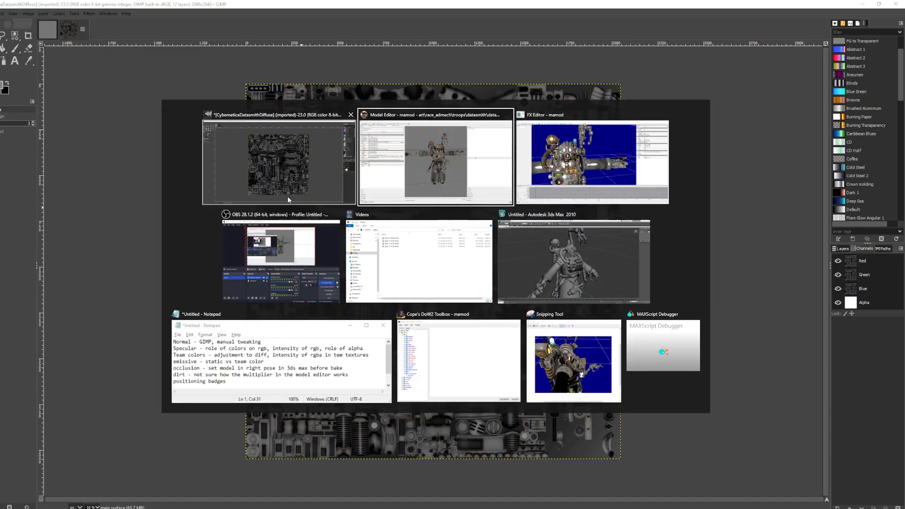
key("alt+Tab")
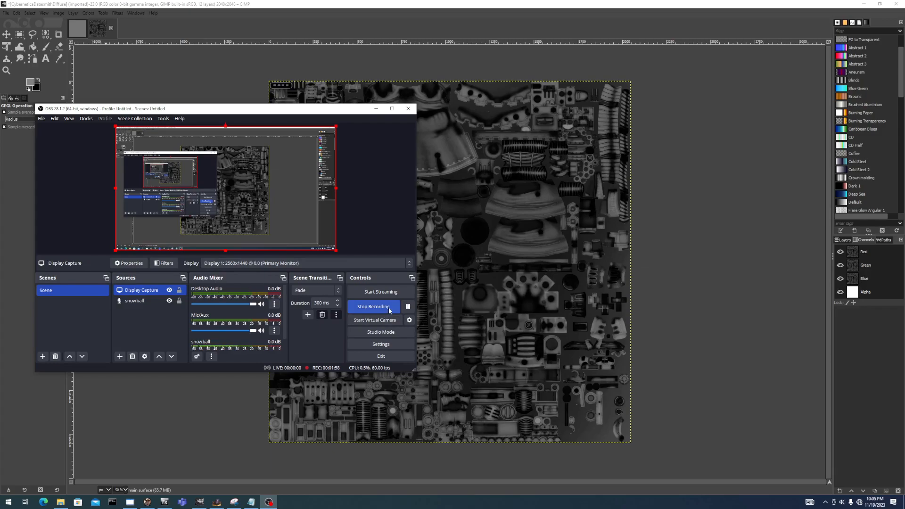
left_click(375, 109)
right_click(236, 505)
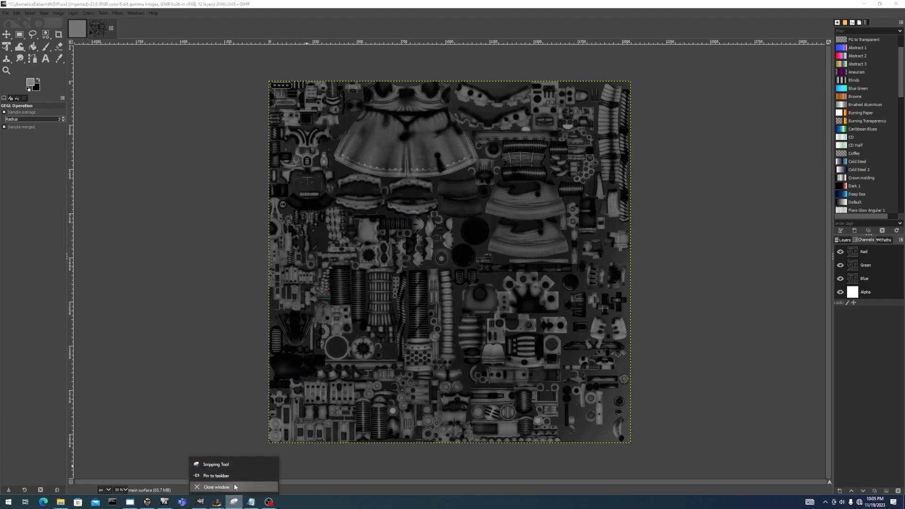
left_click(234, 486)
left_click(113, 46)
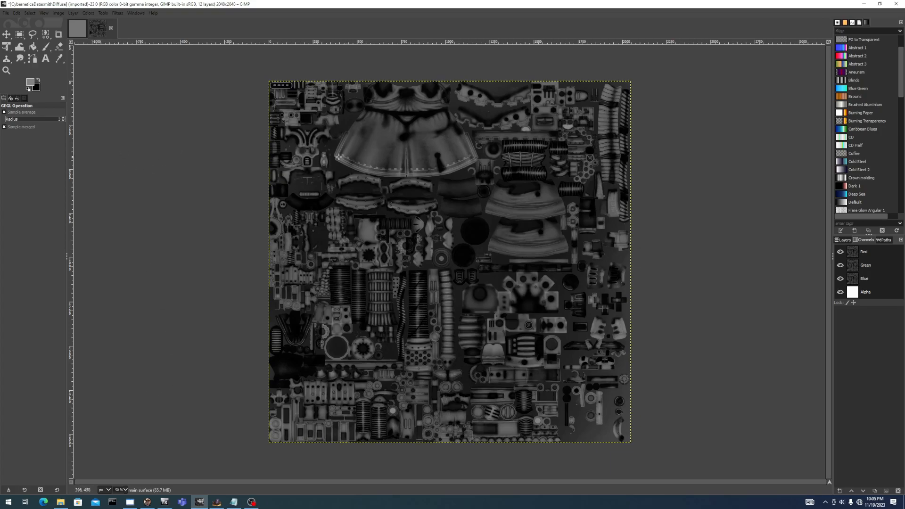
Generate a normal map from the desaturated main surface with the Normal Map filter at a scale of 14.83
left_click(118, 12)
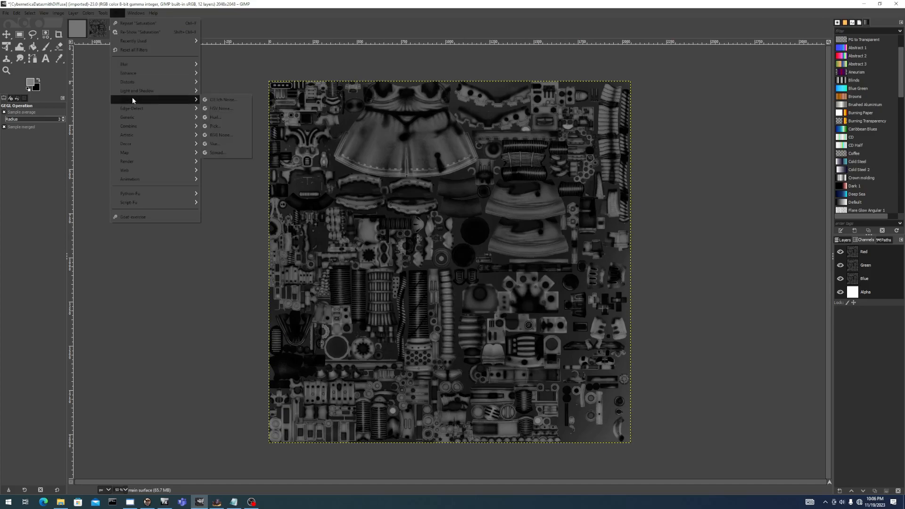
mouse_move(152, 117)
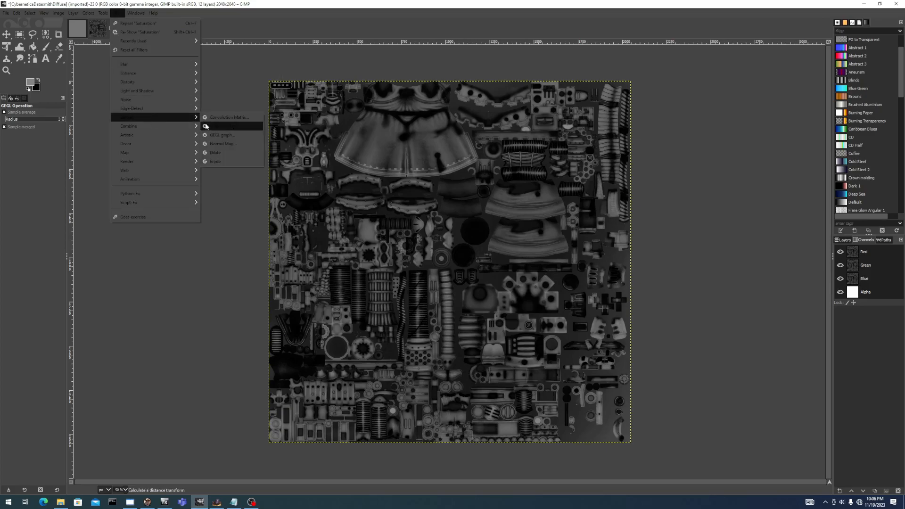
left_click(216, 143)
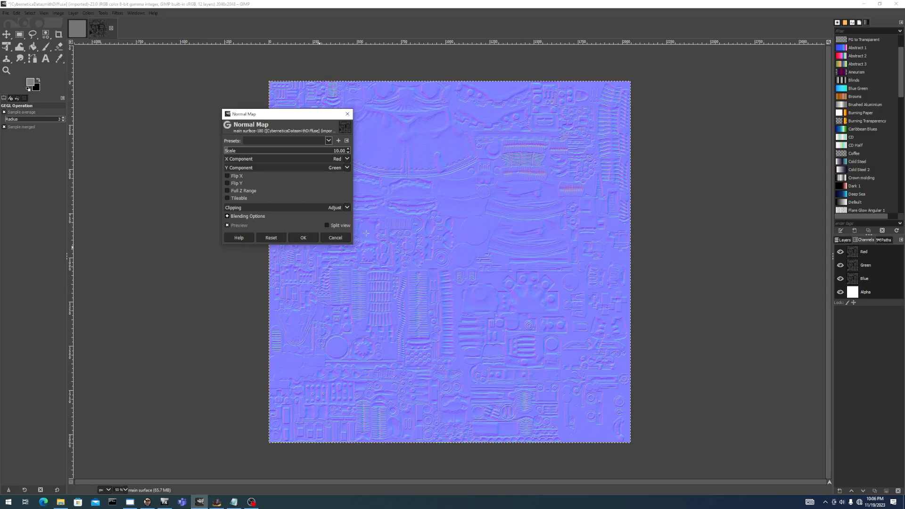
scroll(459, 298, "up", 3, "ctrl")
scroll(541, 314, "up", 1, "ctrl")
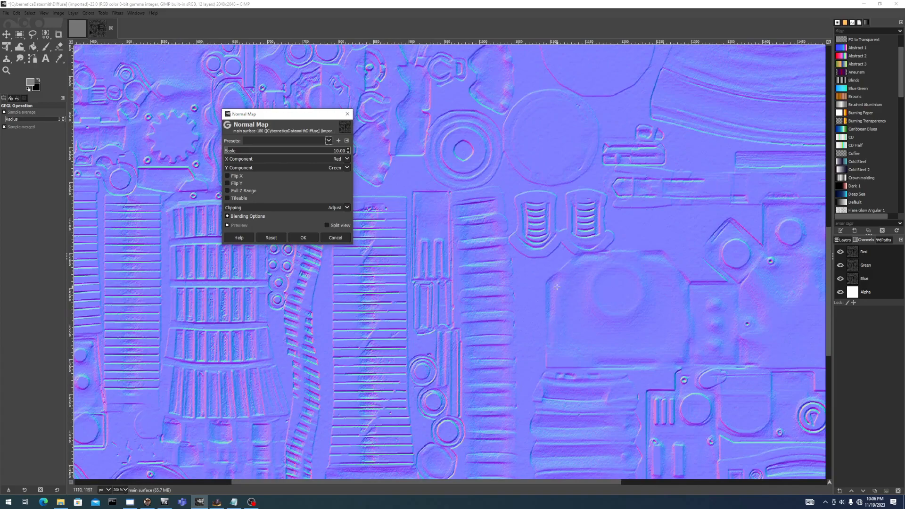
left_click(227, 152)
left_click_drag(226, 152, 230, 152)
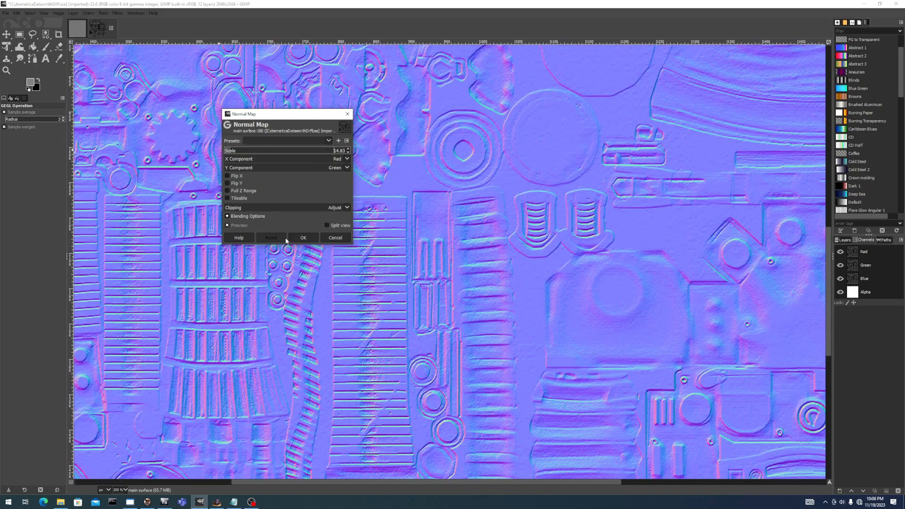
left_click(303, 238)
Try the Noise Reduction filter at strength 5 on the normal map
left_click(114, 13)
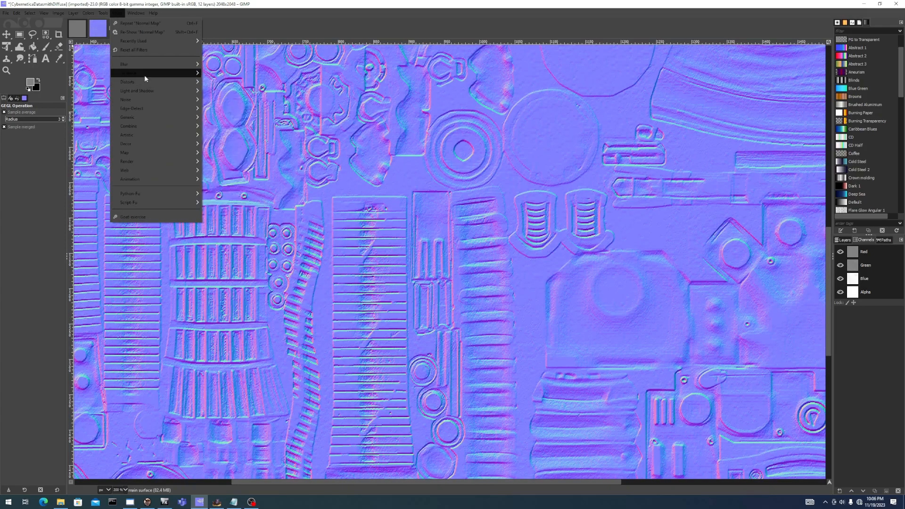
mouse_move(144, 74)
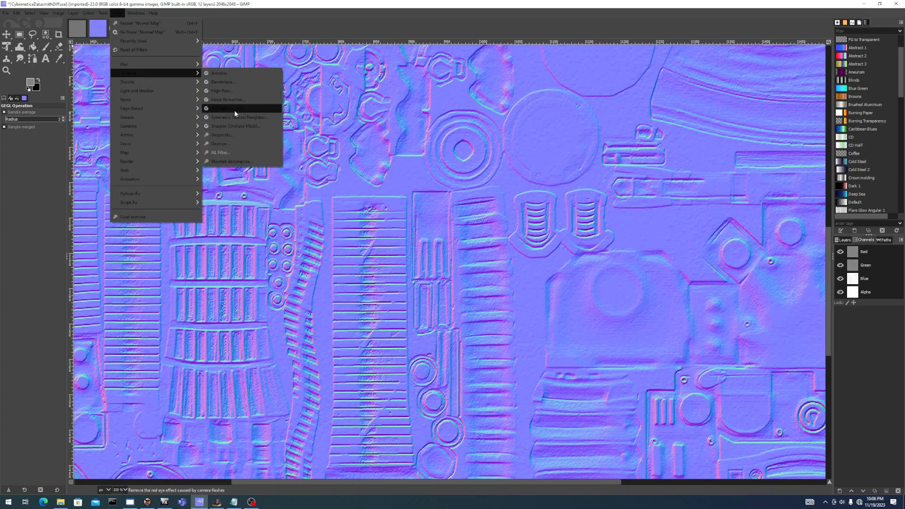
left_click(232, 99)
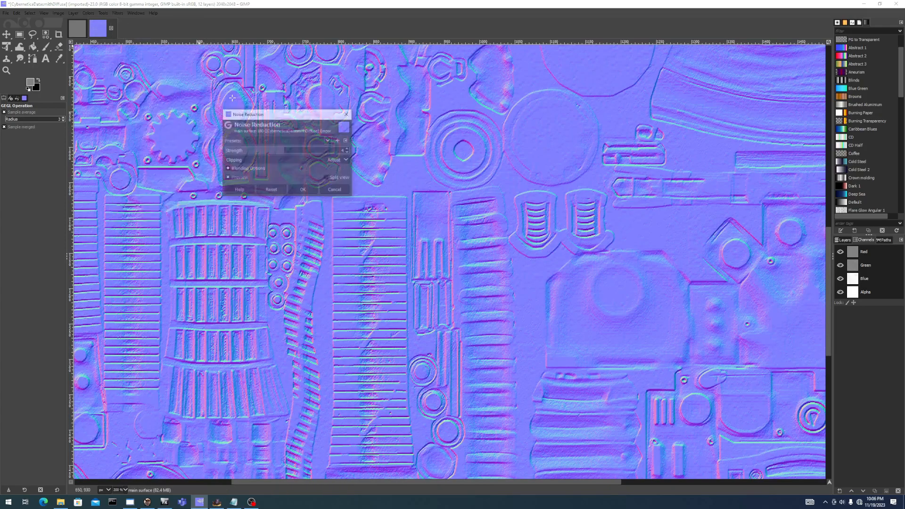
left_click(292, 151)
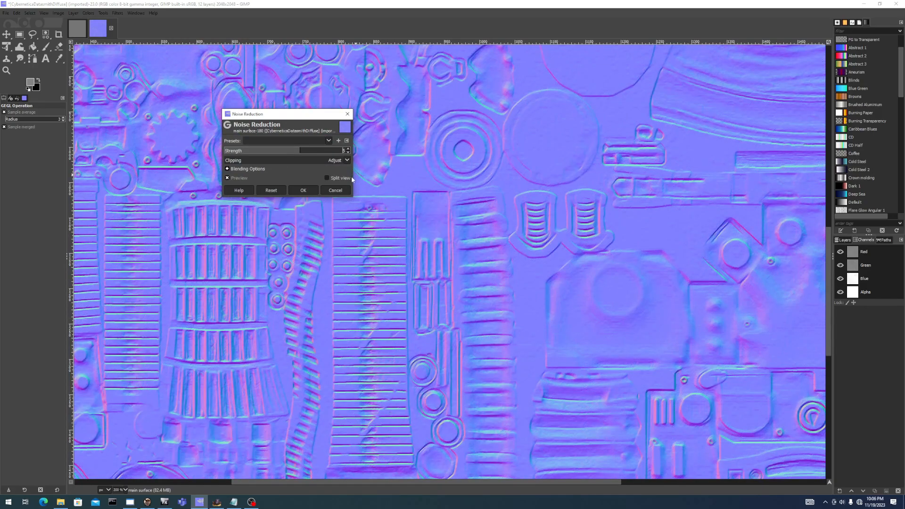
scroll(363, 271, "down", 4)
scroll(362, 271, "up", 2)
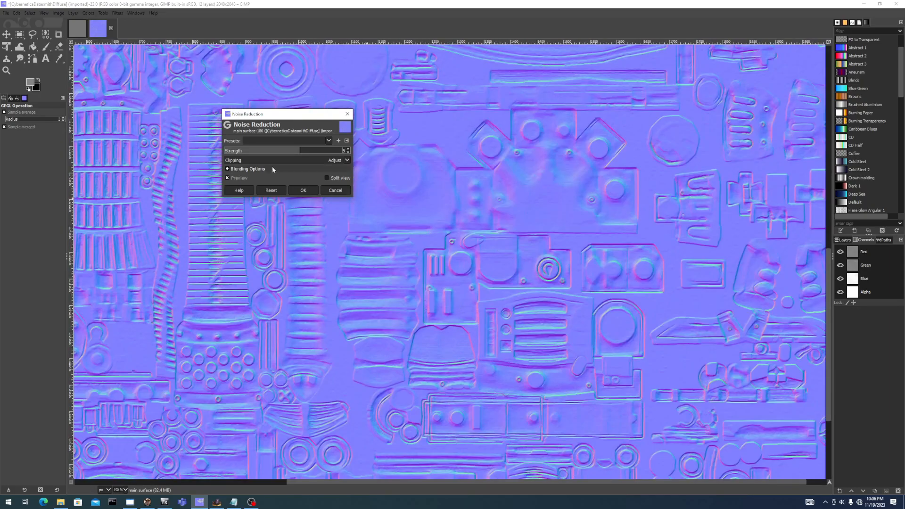
left_click(299, 192)
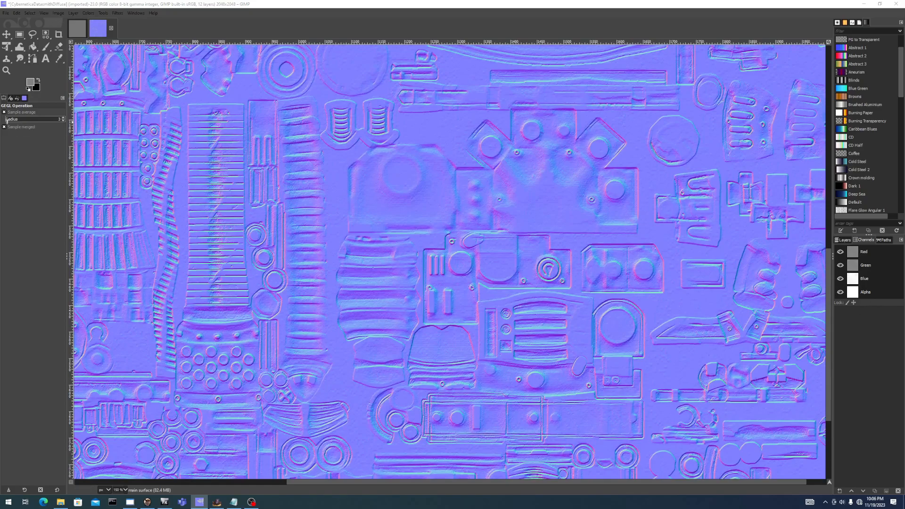
Revert the image to the Saturation state in the undo history, discarding the normal map
left_click(17, 99)
left_click(21, 132)
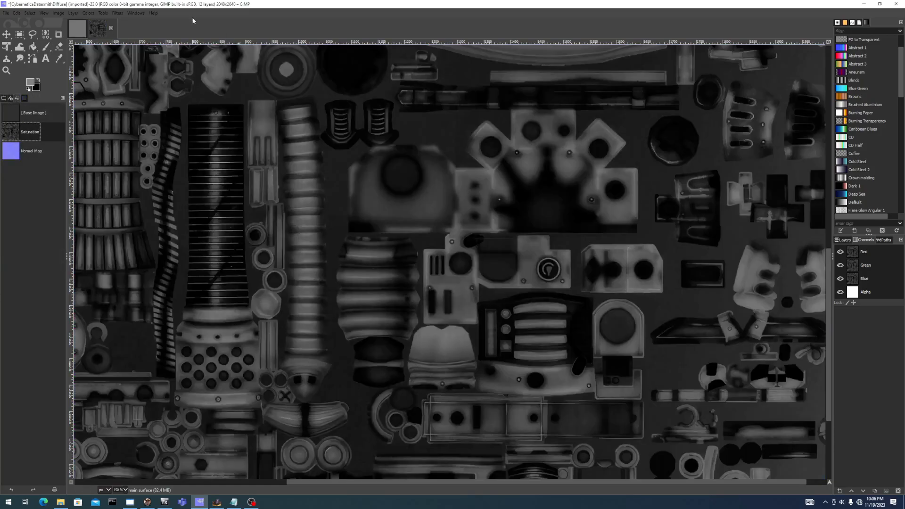
scroll(314, 137, "down", 3)
scroll(307, 126, "up", 1)
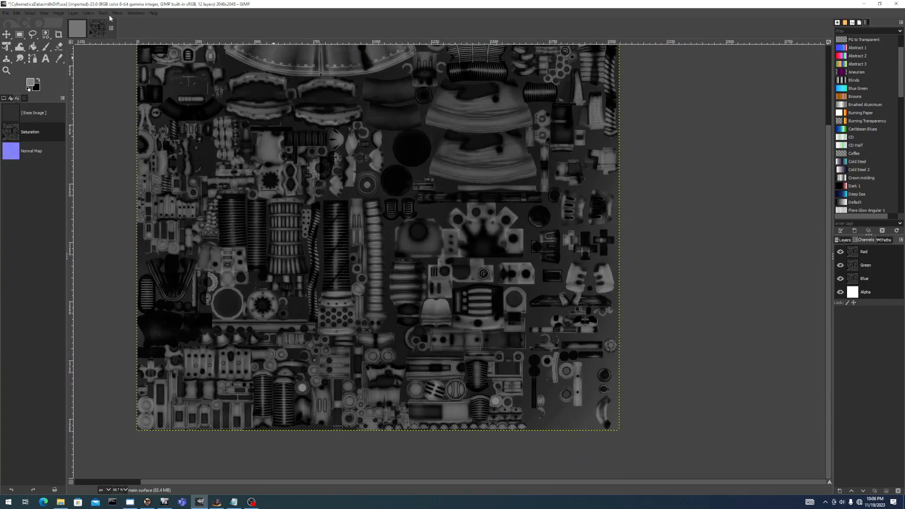
Generate a normal map from the desaturated main surface with the Normal Map filter at a scale of 17.05
left_click(104, 14)
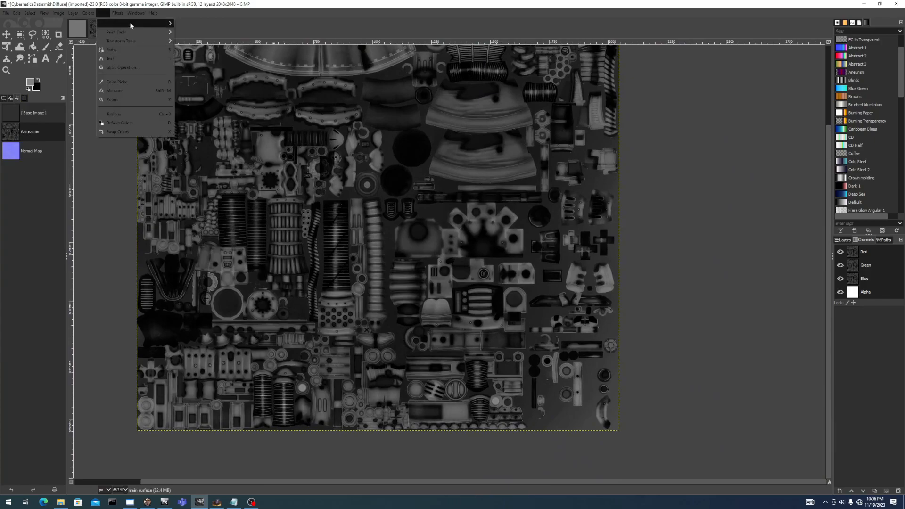
mouse_move(116, 14)
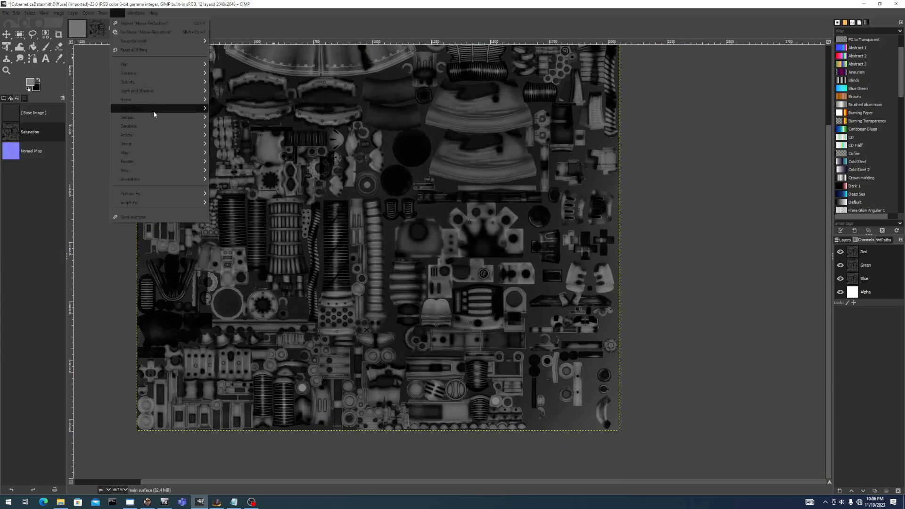
mouse_move(151, 117)
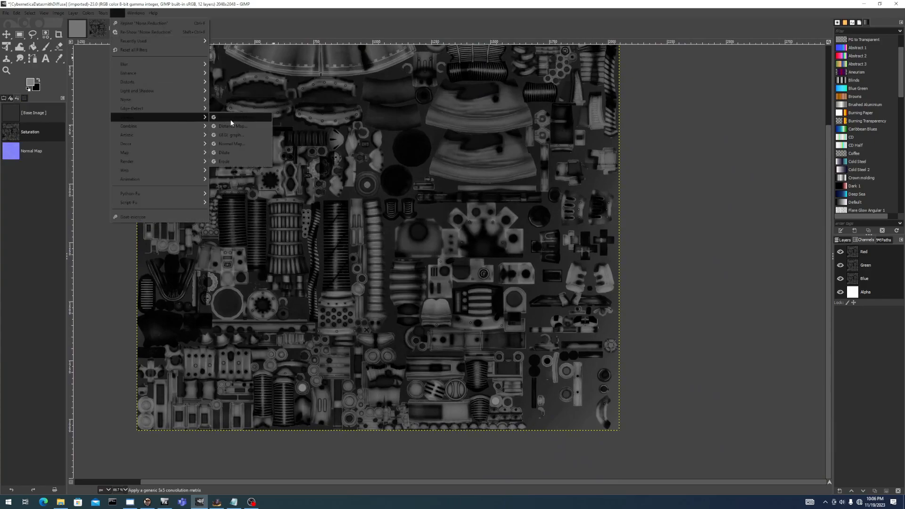
left_click(240, 144)
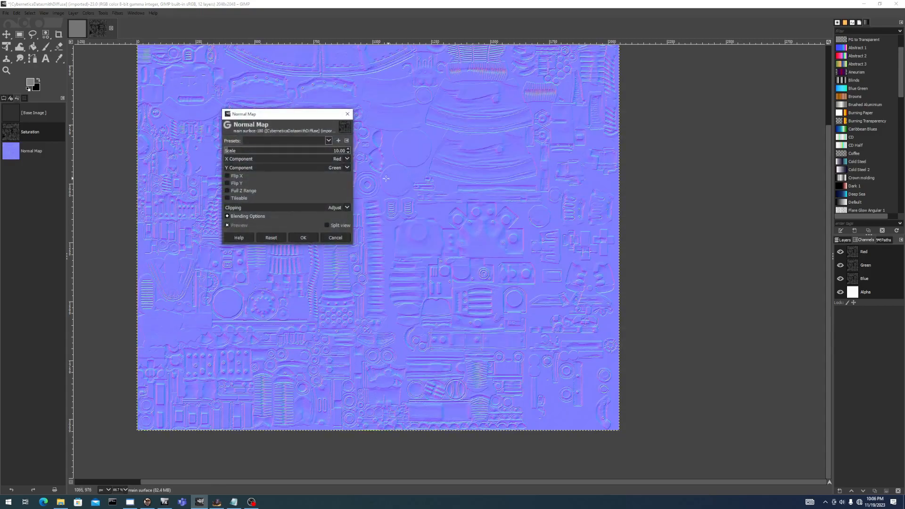
scroll(488, 259, "up", 4)
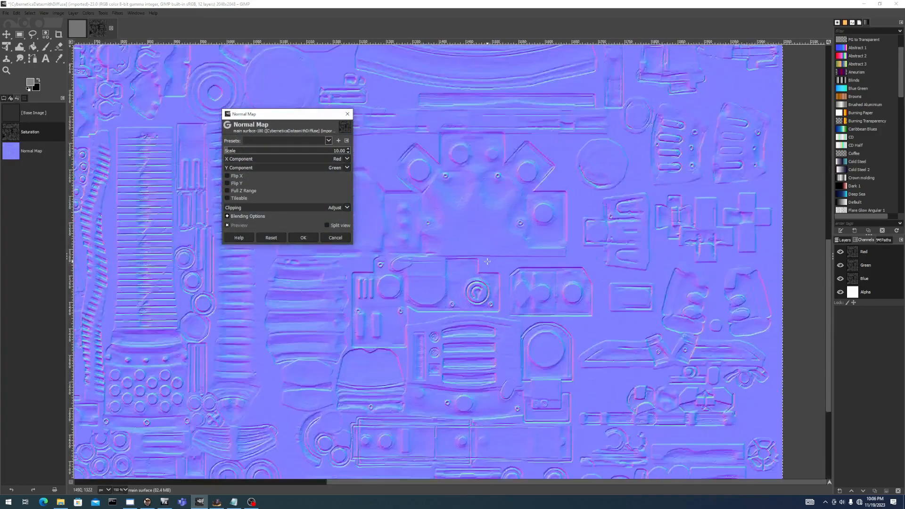
left_click(232, 152)
left_click(313, 241)
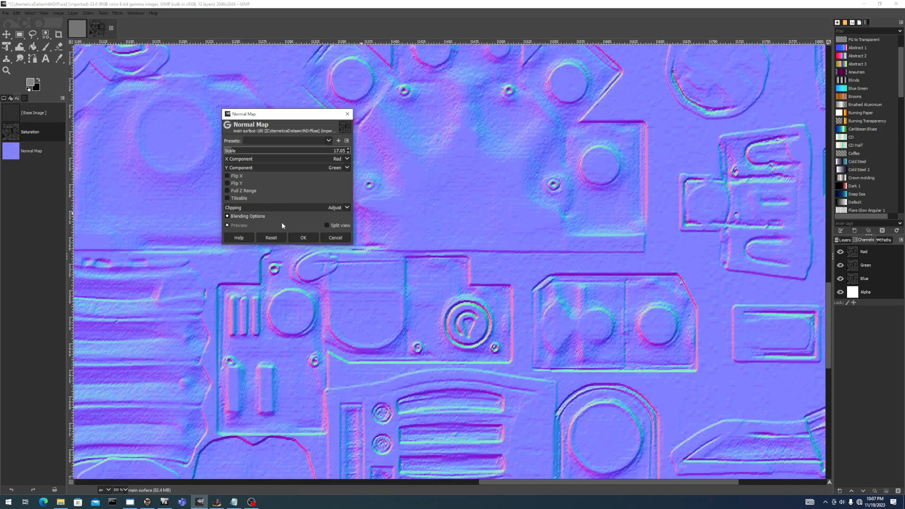
Smooth the normal map with the Noise Reduction filter, raising its strength before applying it
left_click(103, 14)
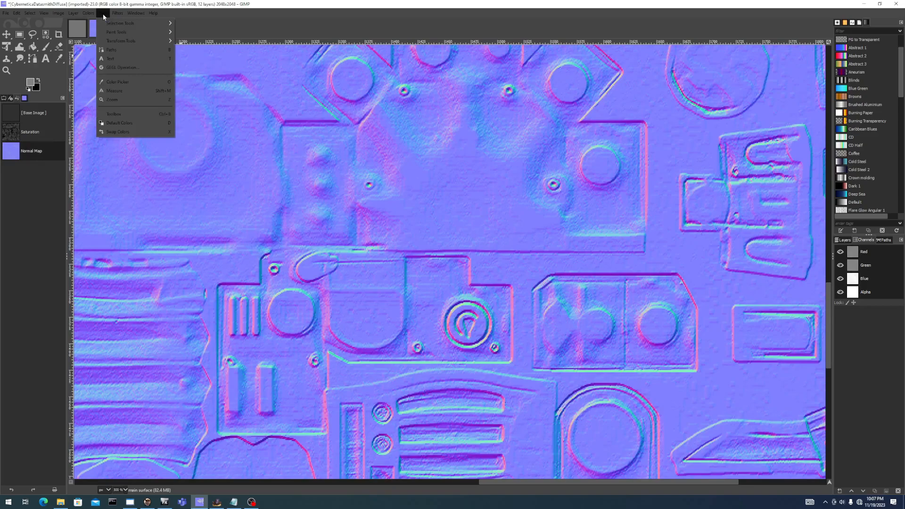
mouse_move(118, 13)
mouse_move(140, 74)
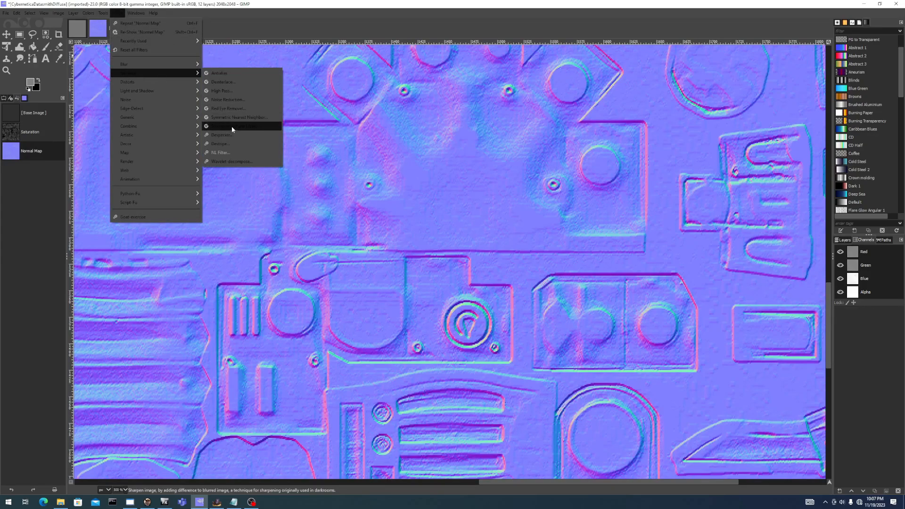
left_click(227, 99)
left_click(274, 152)
mouse_move(273, 152)
left_mouse_down()
mouse_move(246, 152)
mouse_move(334, 149)
mouse_move(281, 148)
left_mouse_up()
left_click(310, 151)
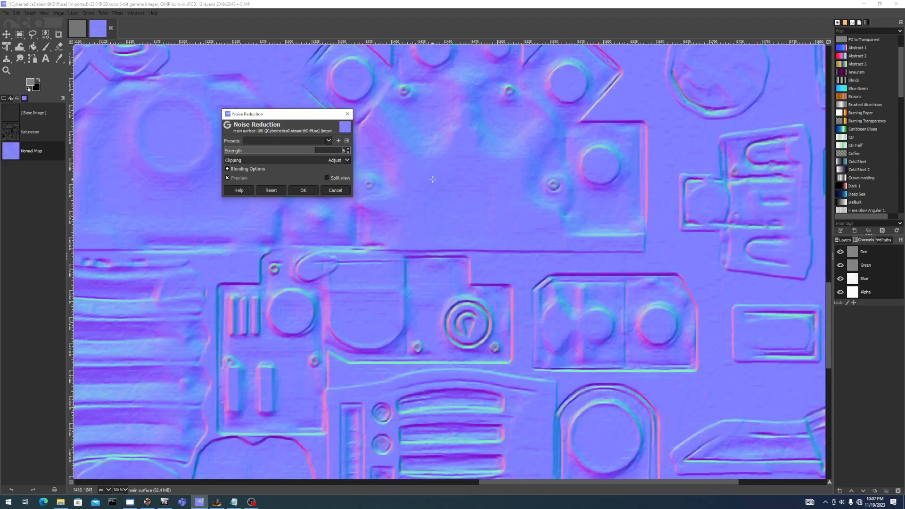
left_click_drag(324, 149, 333, 152)
left_click(303, 190)
Examine the noise-reduced normal map across the mechanical parts, the torso pieces and the robe's notched hem
scroll(431, 316, "down", 2)
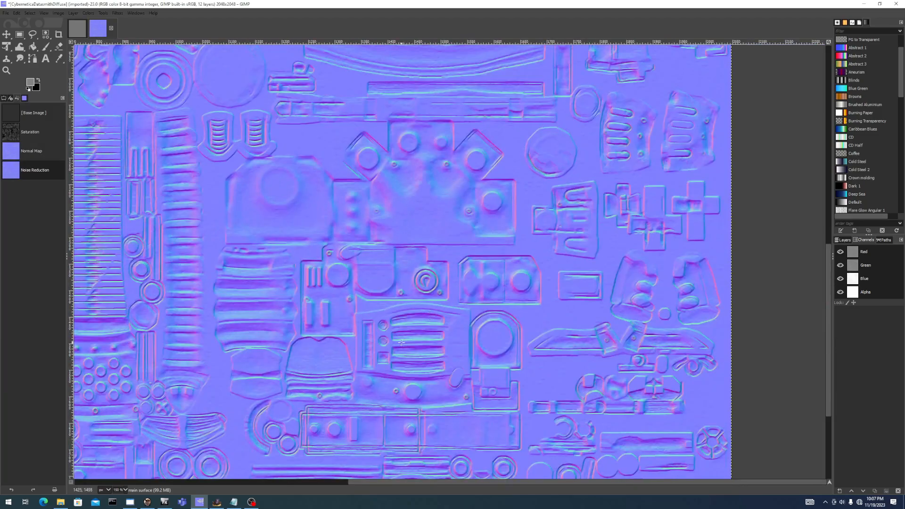
left_click_drag(349, 312, 452, 233)
left_click_drag(351, 363, 435, 319)
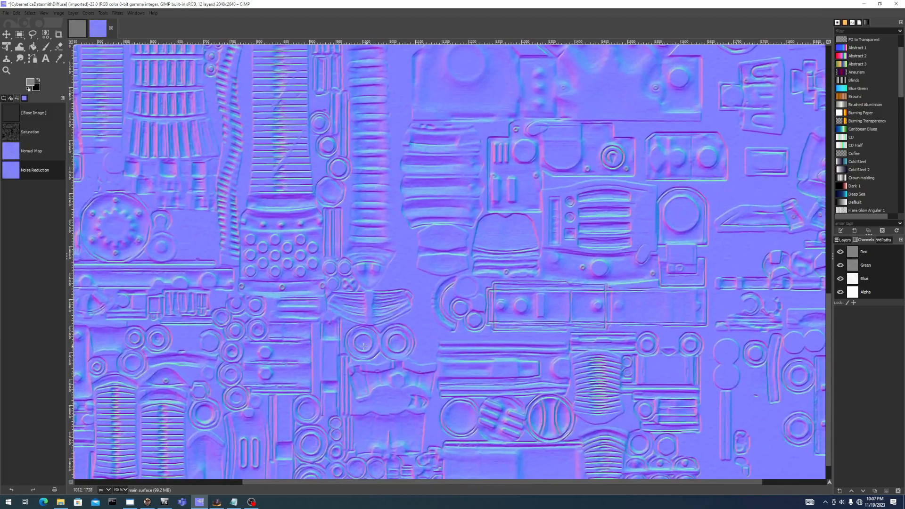
left_click_drag(366, 345, 489, 303)
left_click_drag(326, 141, 567, 287)
left_click_drag(405, 114, 337, 453)
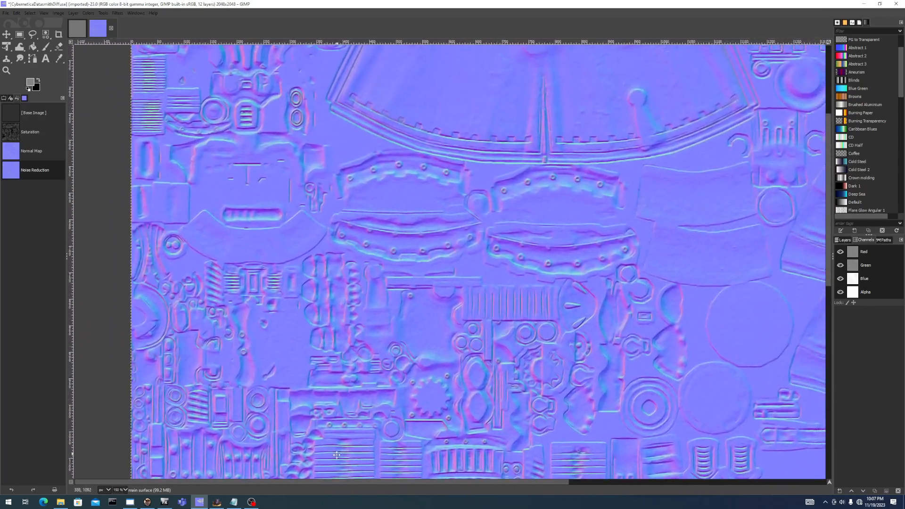
scroll(365, 201, "up", 4)
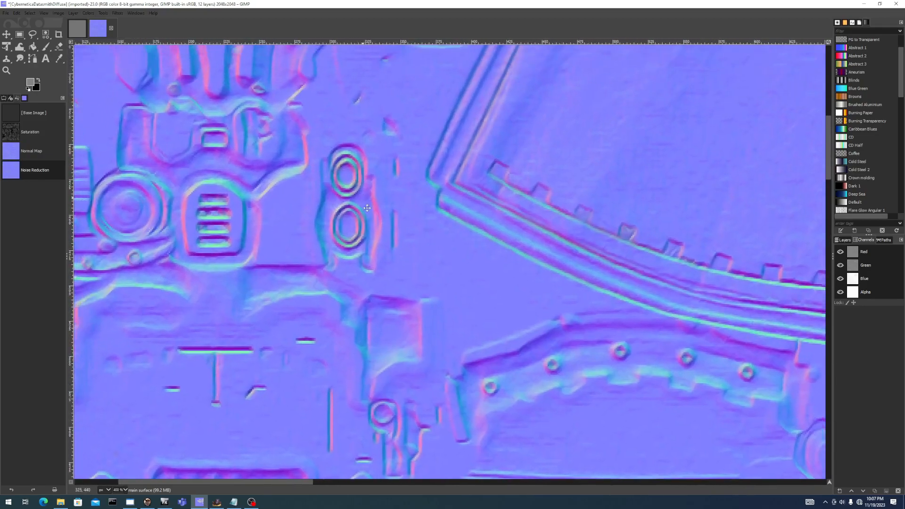
left_click_drag(365, 202, 374, 228)
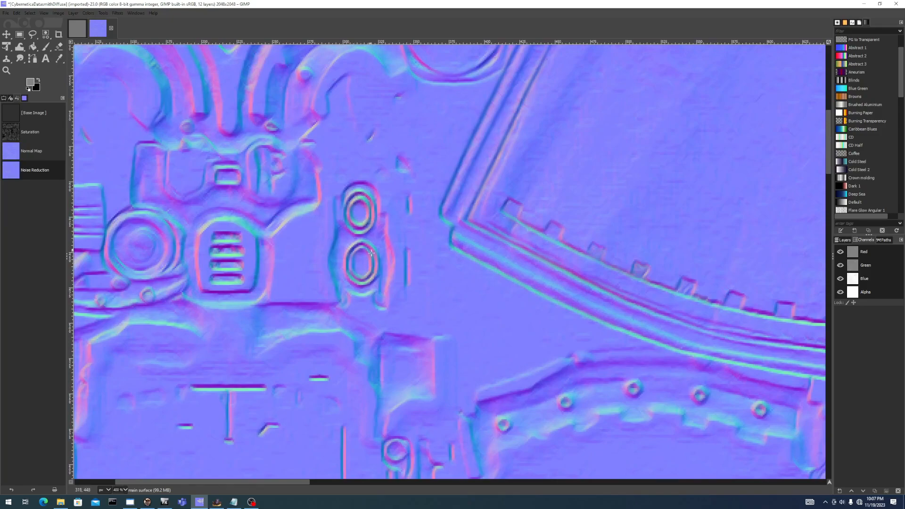
scroll(654, 208, "down", 4)
left_click_drag(647, 199, 468, 239)
scroll(468, 239, "up", 2)
scroll(413, 256, "up", 1)
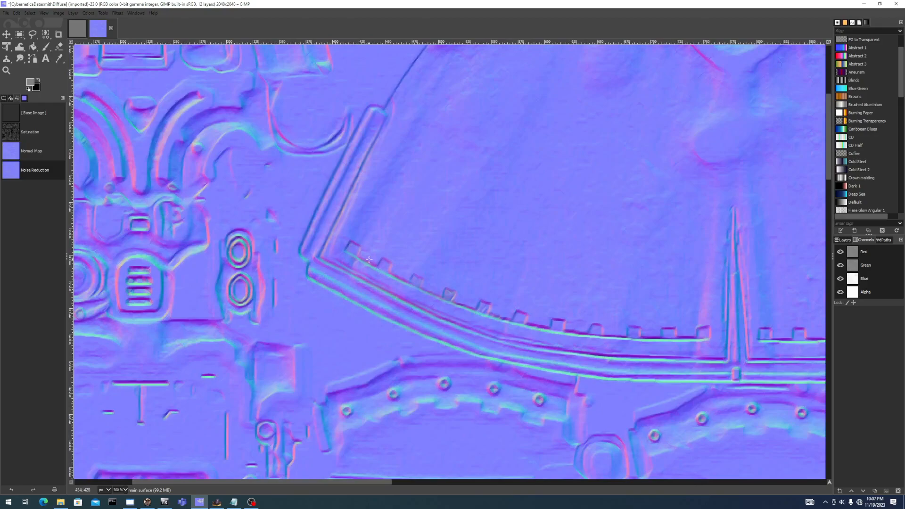
Switch to Model Editor and inspect the robe hem of the datasmith model from the front and back
key("alt+Tab")
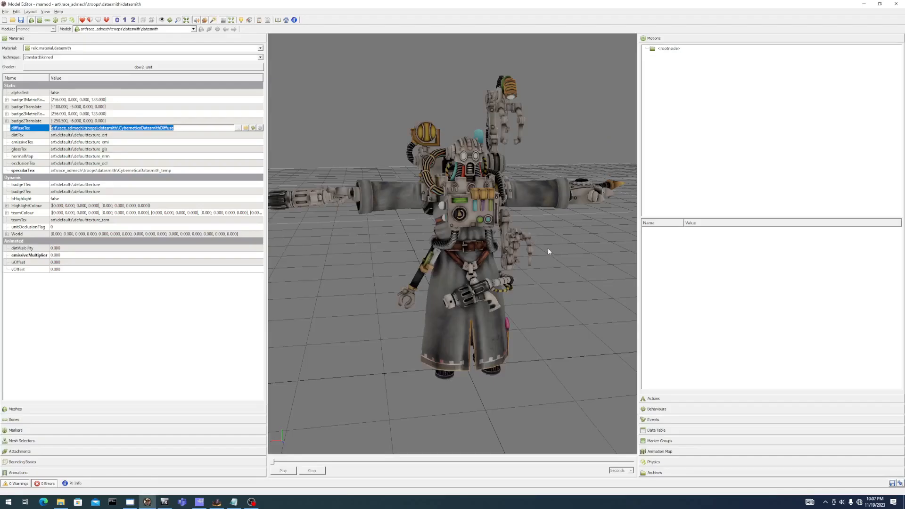
left_click_drag(536, 269, 426, 456)
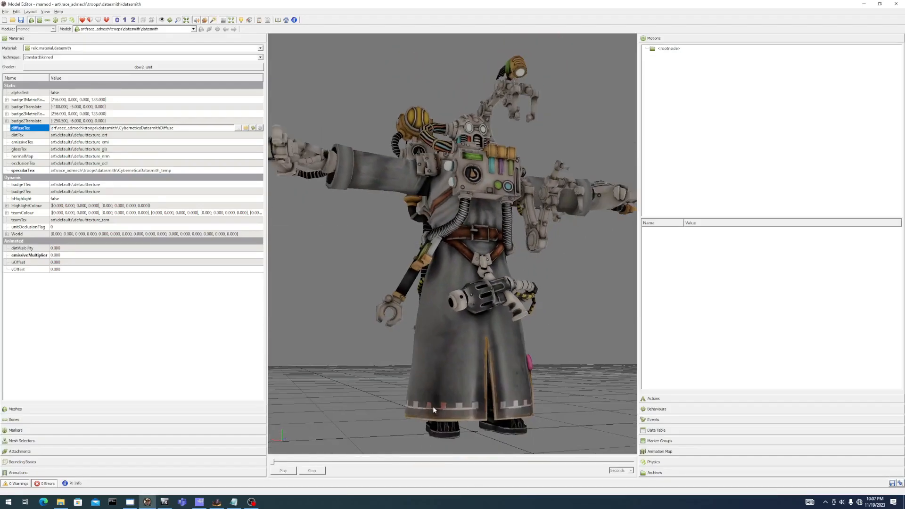
left_click_drag(470, 410, 431, 401)
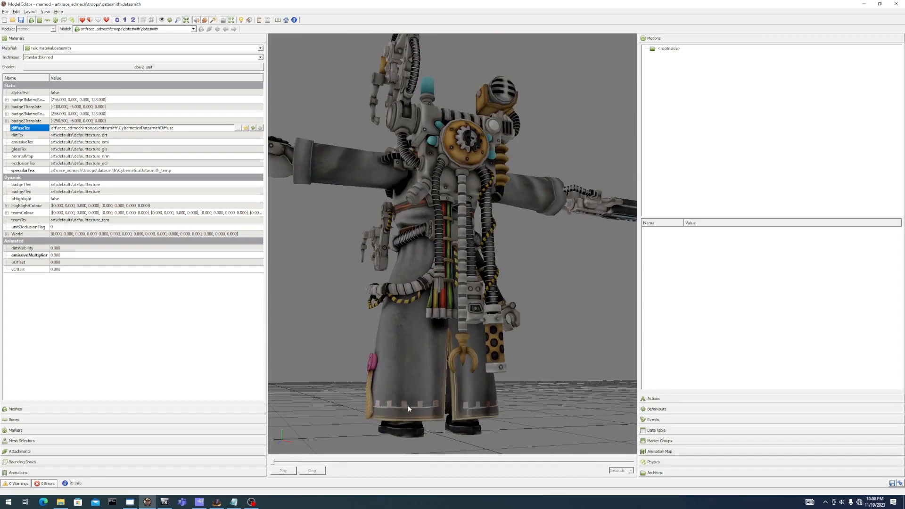
left_click_drag(403, 408, 468, 415)
Return to GIMP, activate the Color Picker tool and examine the normal map around the robe and the parts below it
key("alt+Tab")
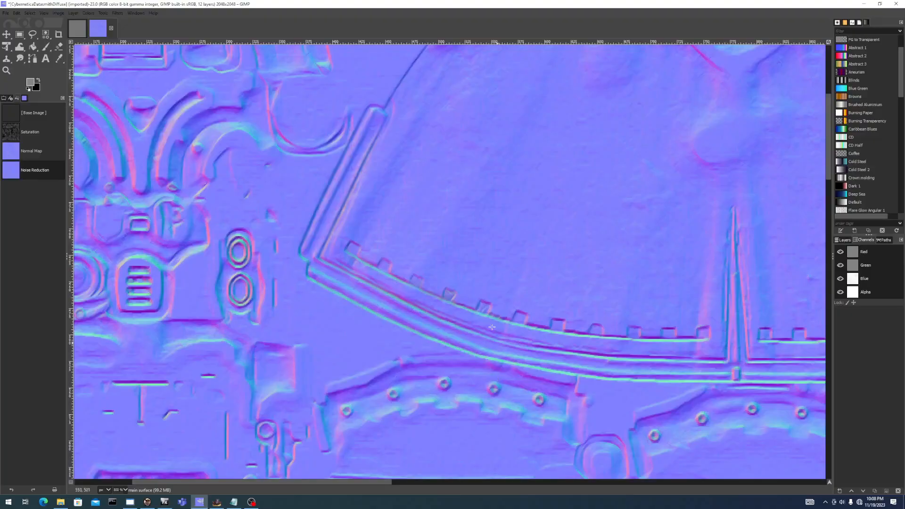
key("o")
scroll(323, 233, "down", 2)
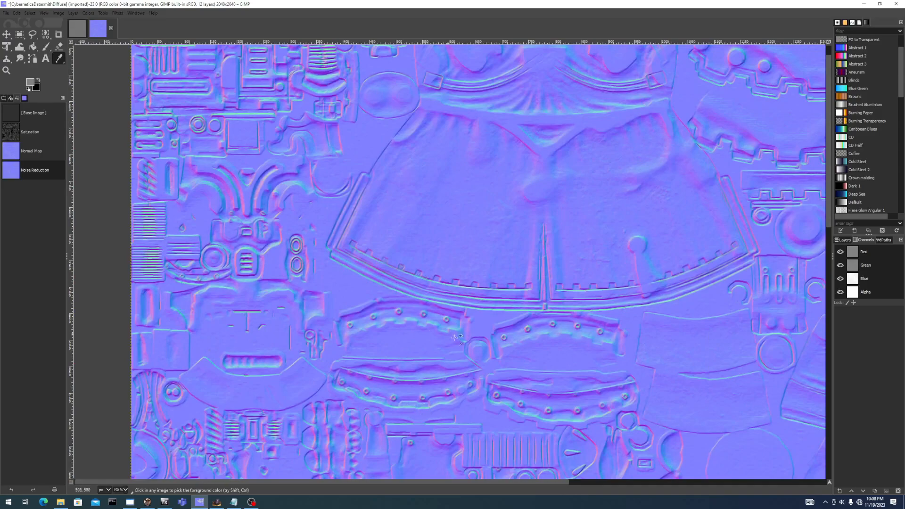
scroll(422, 333, "down", 3)
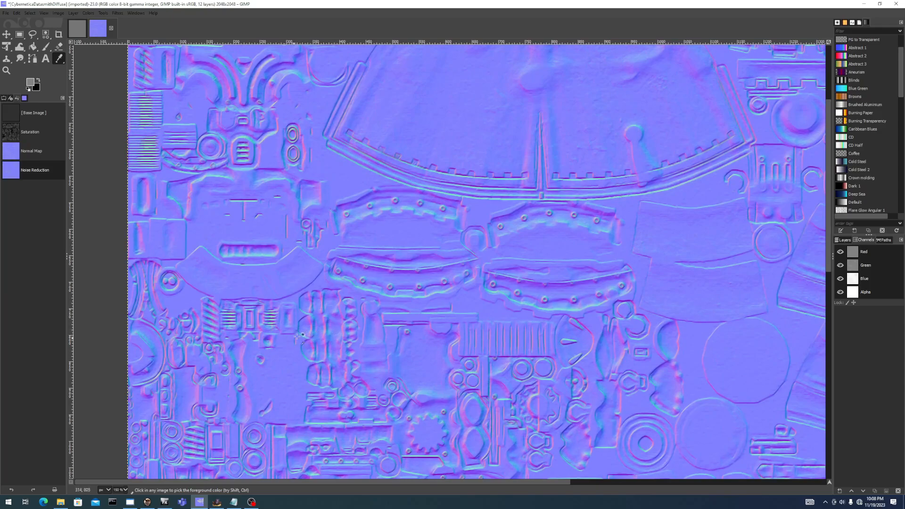
scroll(310, 330, "up", 3)
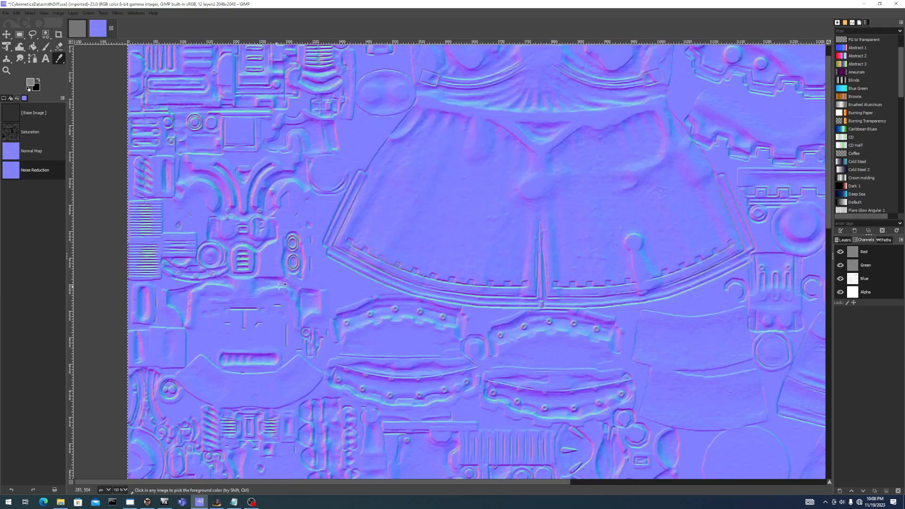
scroll(276, 286, "up", 2)
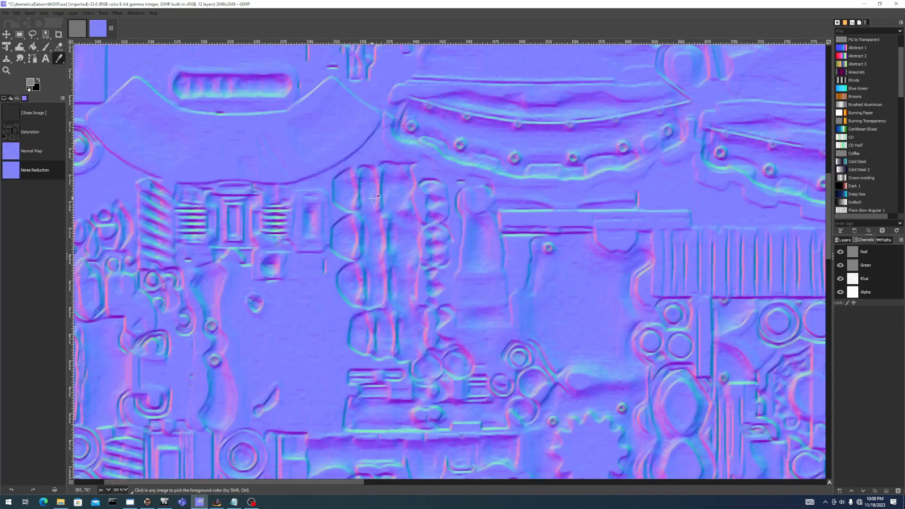
Switch to Model Editor and inspect the datasmith model's arm and clawed hand from above
key("alt+Tab")
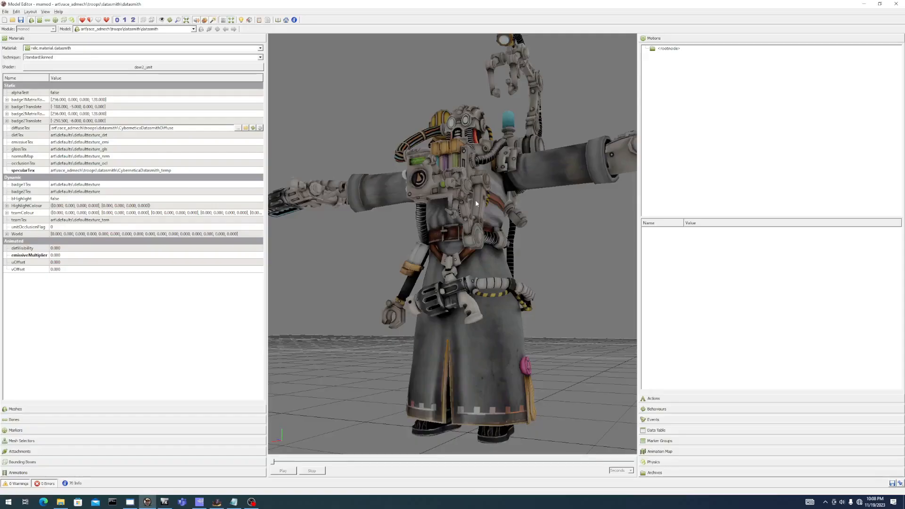
left_click_drag(490, 236, 412, 271)
scroll(570, 287, "up", 6)
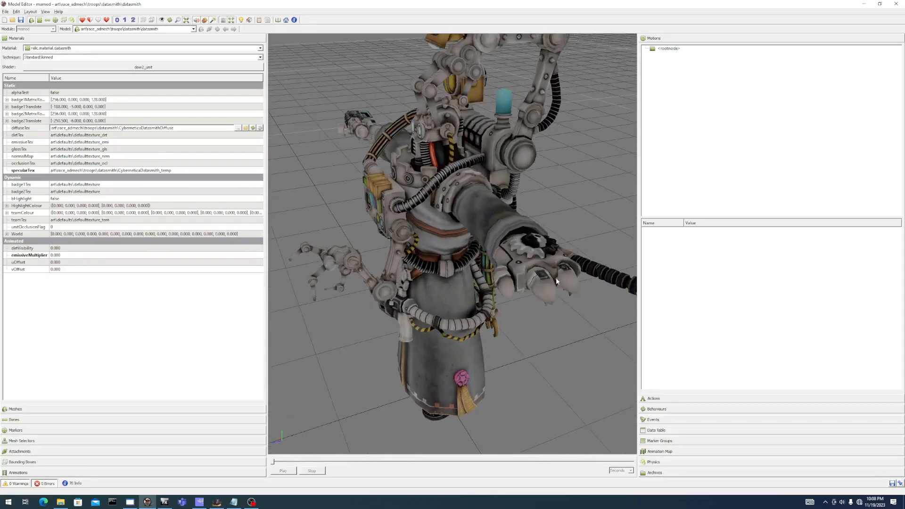
left_click_drag(572, 291, 330, 205)
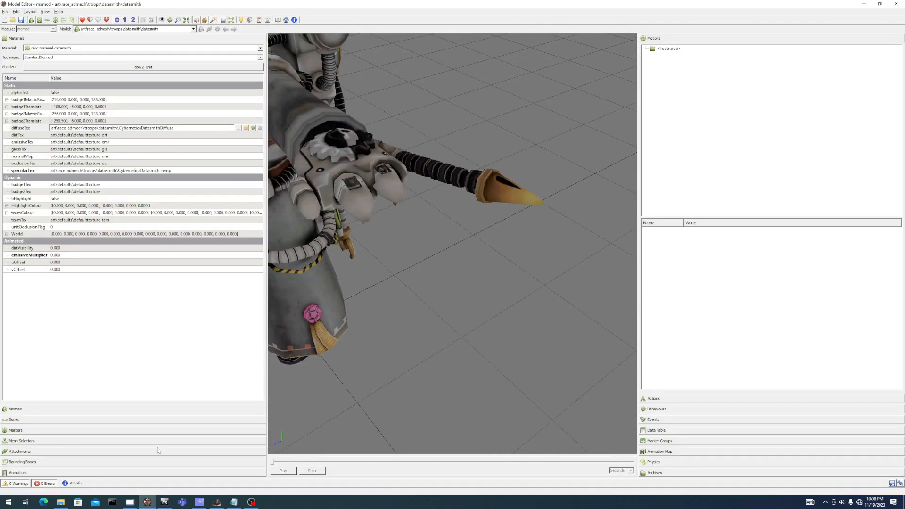
Switch to FX Editor and inspect the shaded datasmith model's sleeves, hand and head up close
left_click(165, 502)
left_click_drag(533, 273, 475, 304)
scroll(530, 307, "up", 3)
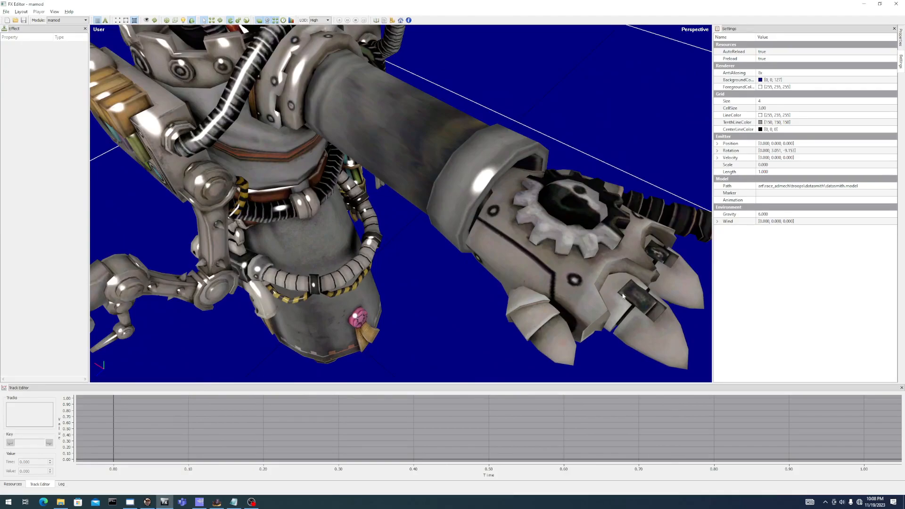
left_click_drag(476, 268, 451, 218)
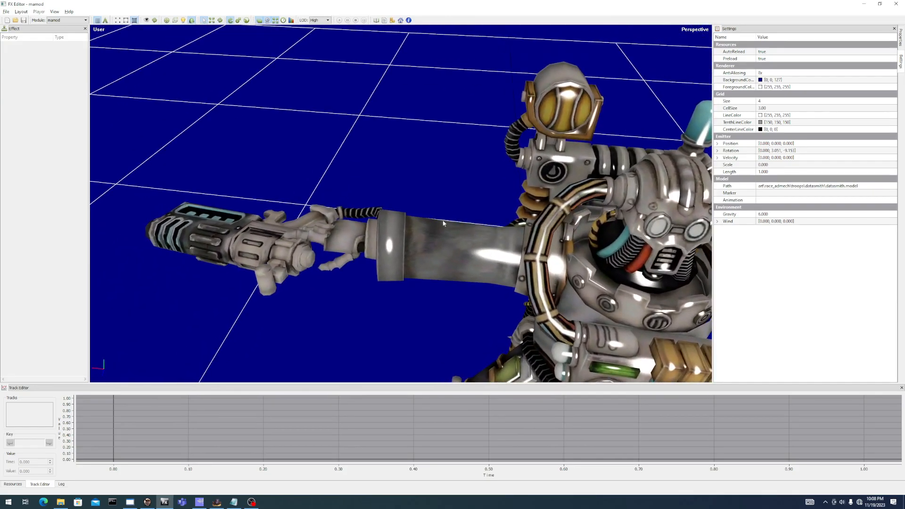
Return to GIMP and examine the gears, grilles and panels in the lower part of the normal map
key("alt+Tab")
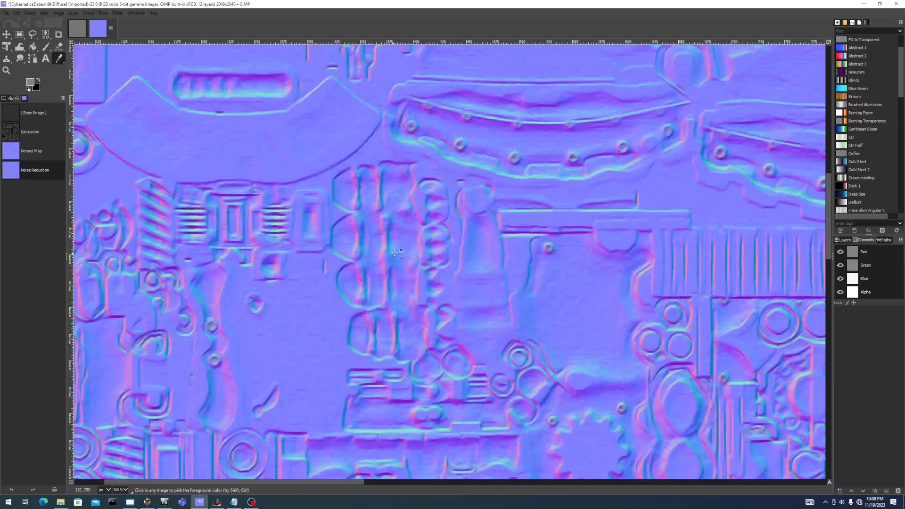
scroll(410, 230, "down", 3)
scroll(409, 176, "up", 2)
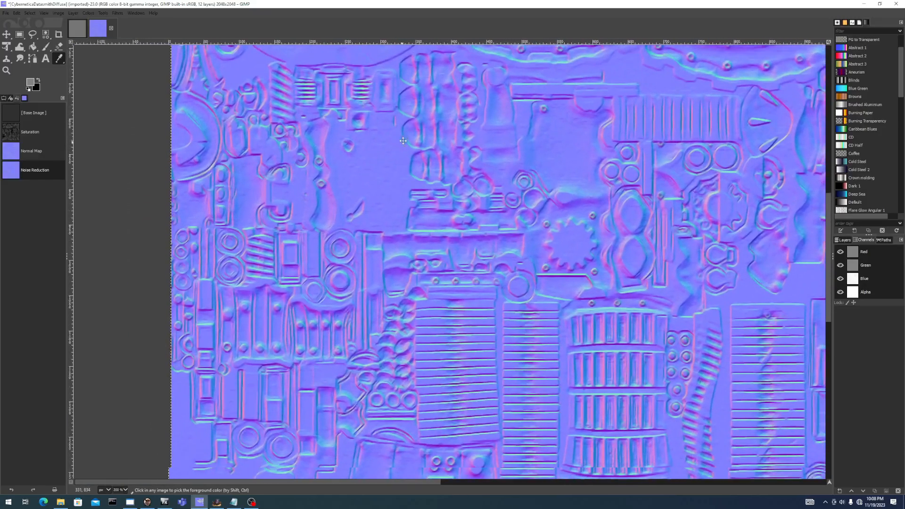
left_click_drag(328, 280, 349, 249)
left_click_drag(420, 317, 180, 0)
left_click_drag(513, 394, 111, 300)
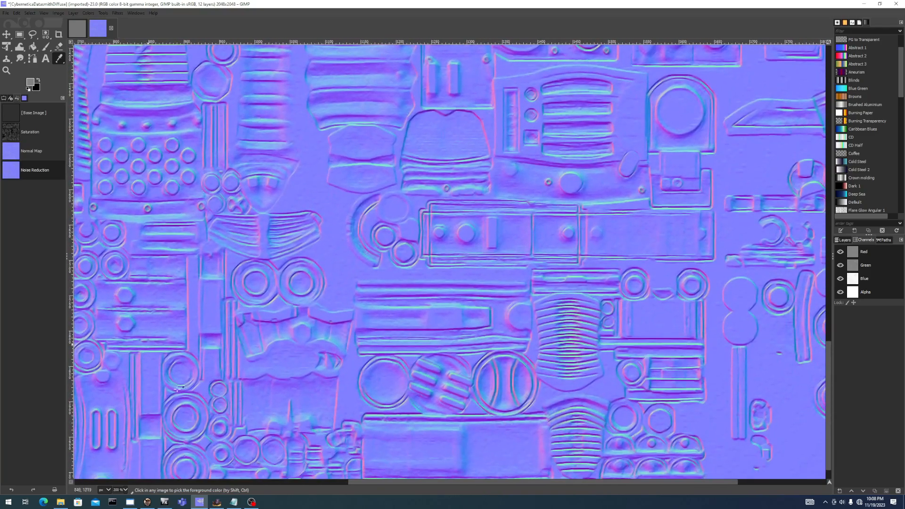
Compare the datasmith model's back and arms in FX Editor with the normal map in GIMP
key("alt+Tab")
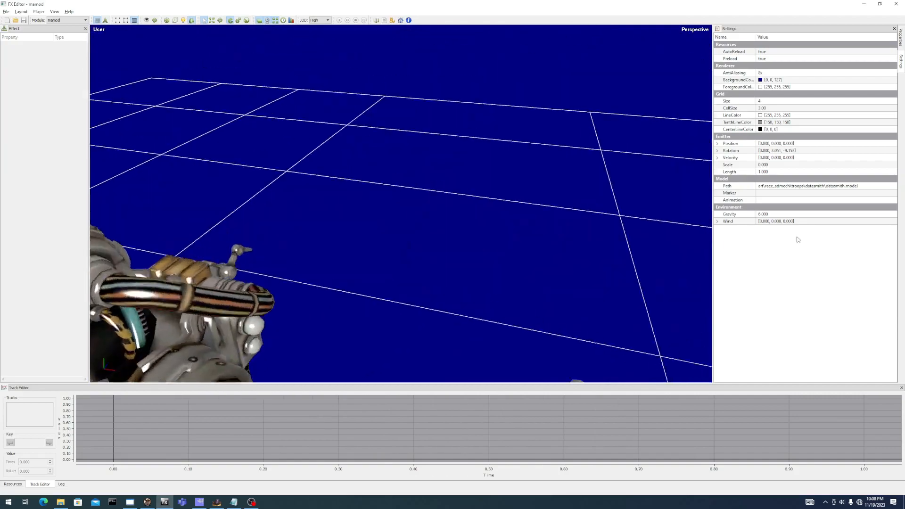
left_click_drag(660, 239, 486, 282)
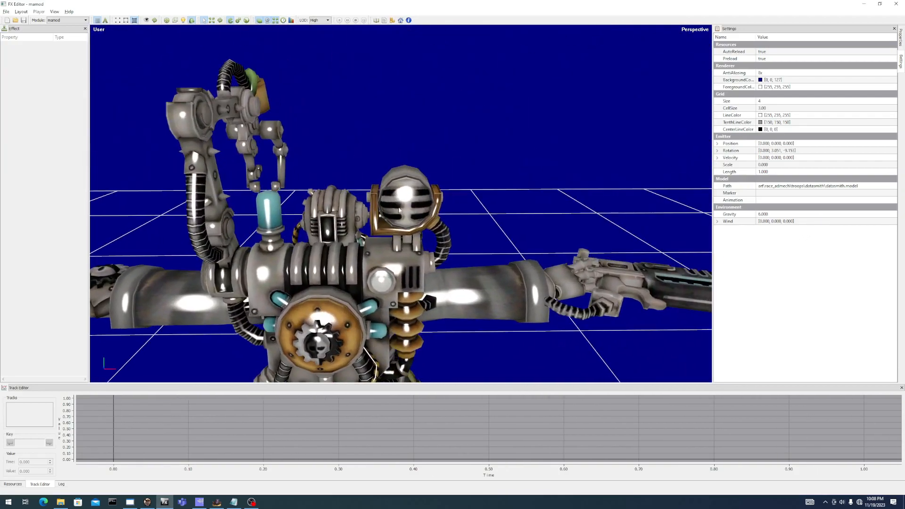
key("alt+Tab")
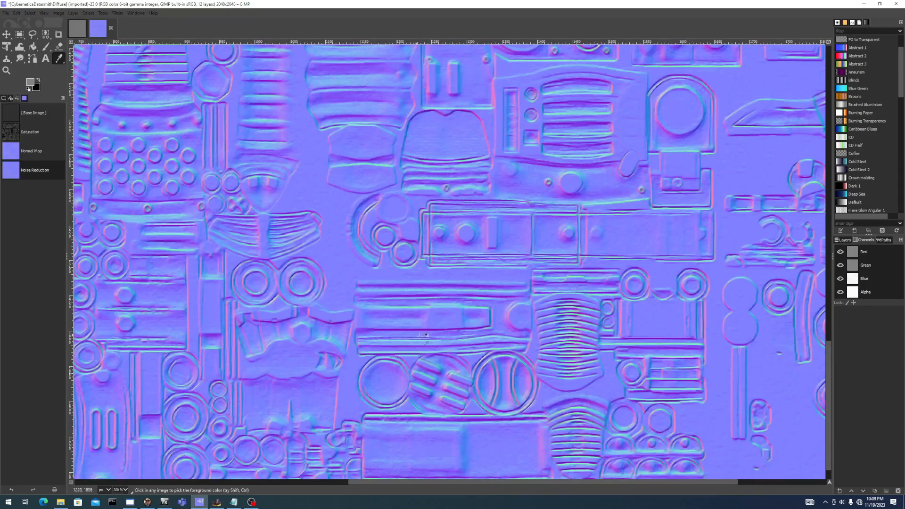
left_click_drag(293, 283, 473, 401)
key("alt+Tab")
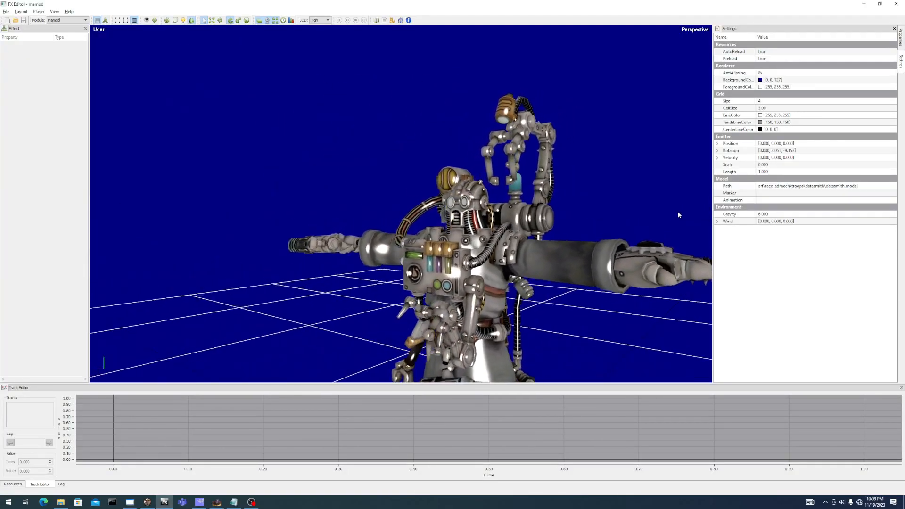
Inspect the datasmith model from behind in FX Editor, return to GIMP and examine the robe and upper half of the normal map
left_click_drag(601, 200, 351, 321)
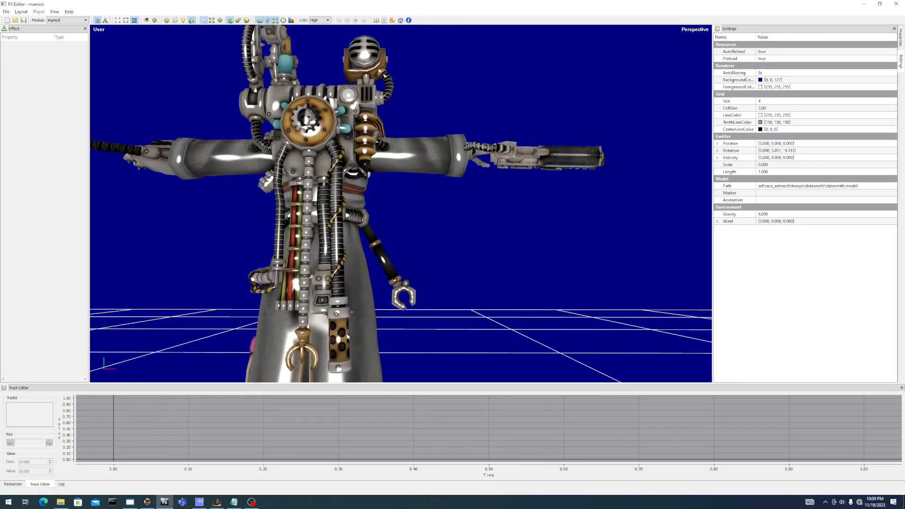
key("alt+Tab")
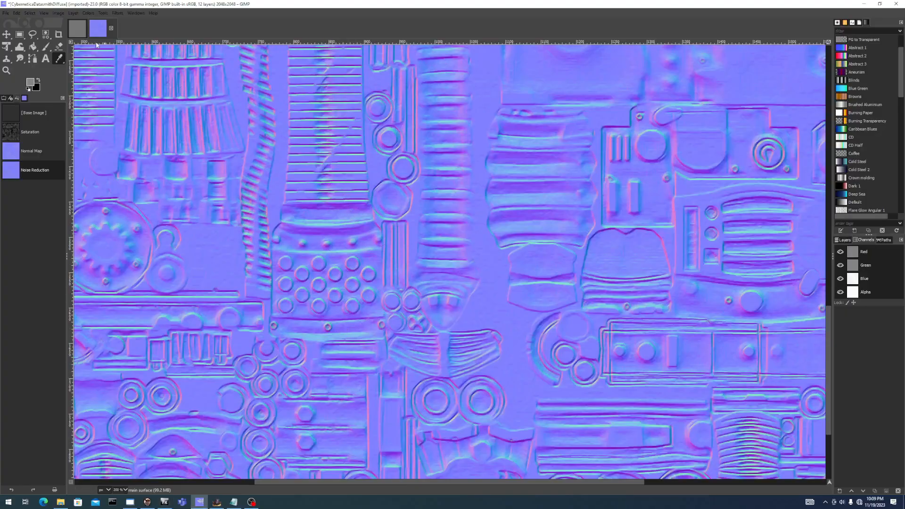
scroll(463, 151, "up", 10)
scroll(463, 151, "left", 2)
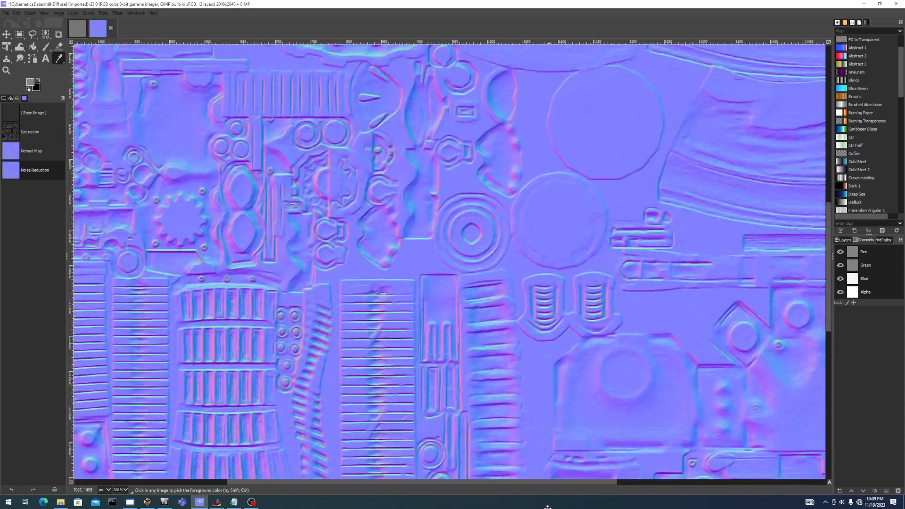
scroll(540, 102, "up", 10)
scroll(541, 102, "left", 5)
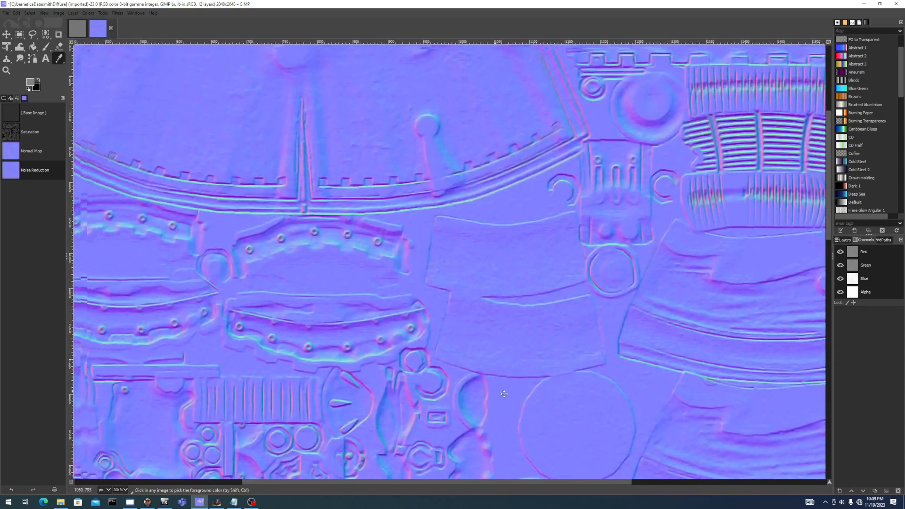
scroll(465, 119, "down", 2)
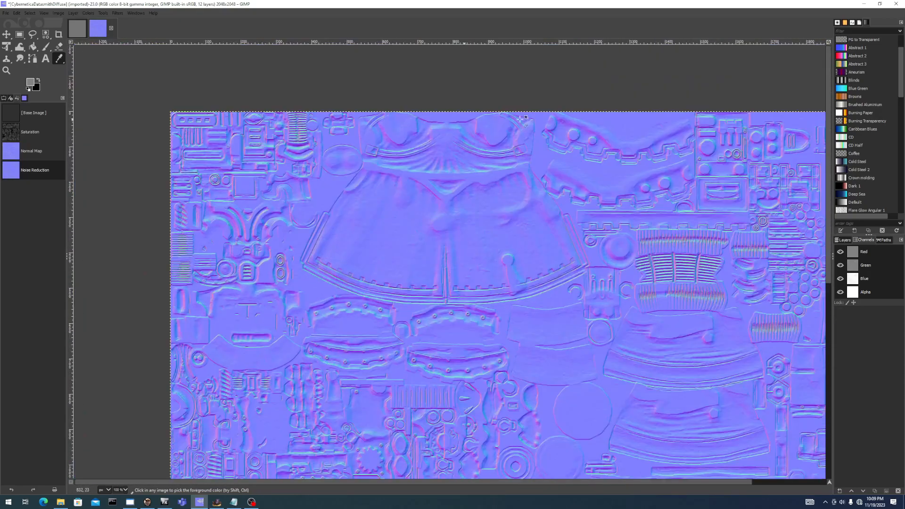
scroll(363, 282, "up", 2)
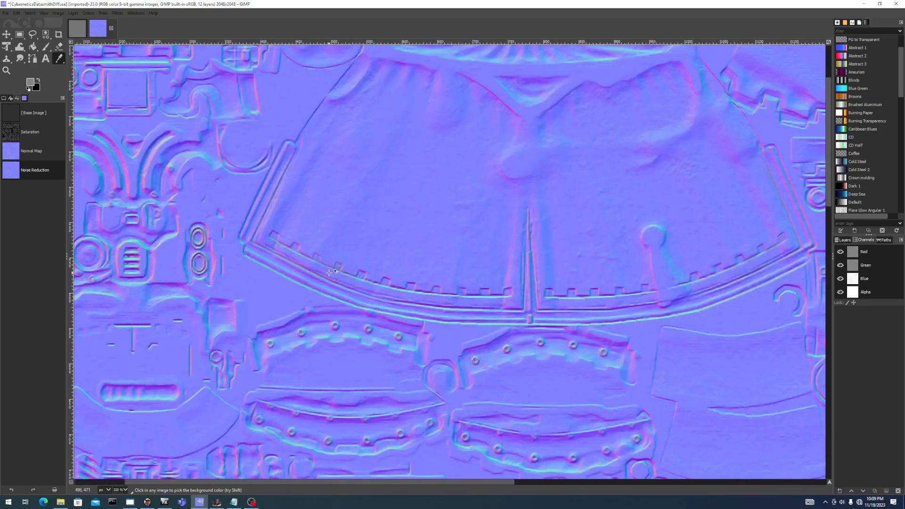
Sample the map's flat blue-violet as the foreground colour and set the paintbrush to size 65 and force 100
scroll(304, 224, "up", 1)
left_click(44, 49)
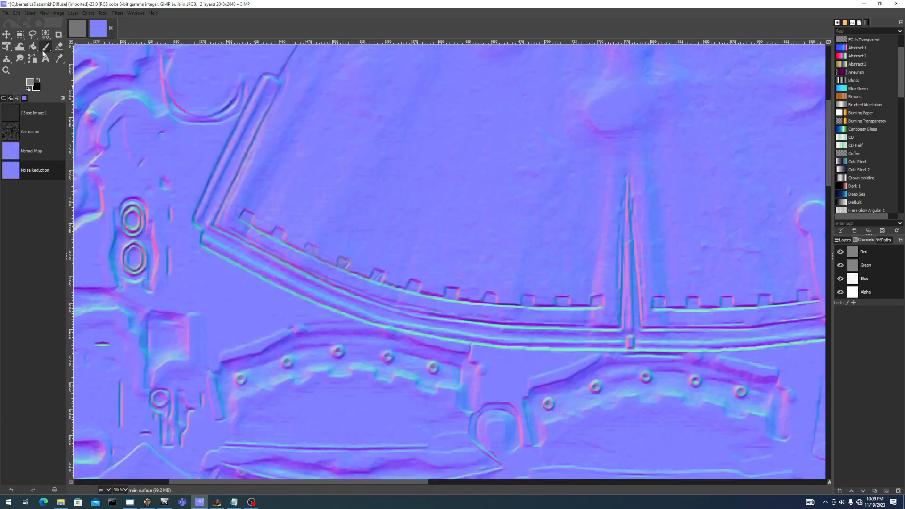
left_click(58, 60)
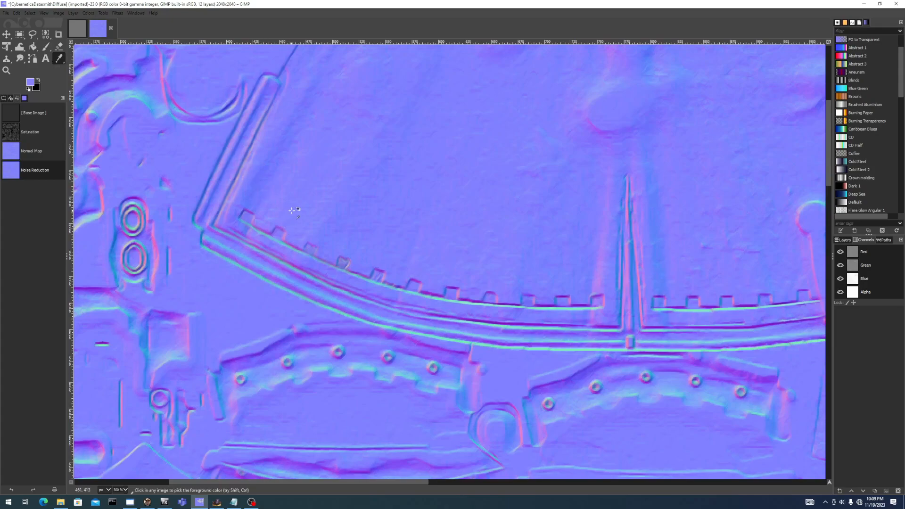
left_click(46, 47)
left_click(4, 98)
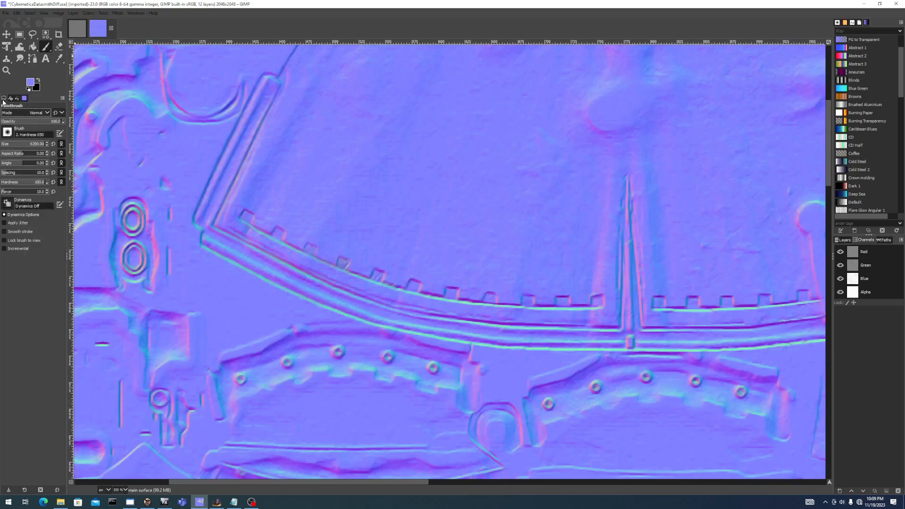
left_click(4, 146)
left_click_drag(26, 194, 51, 194)
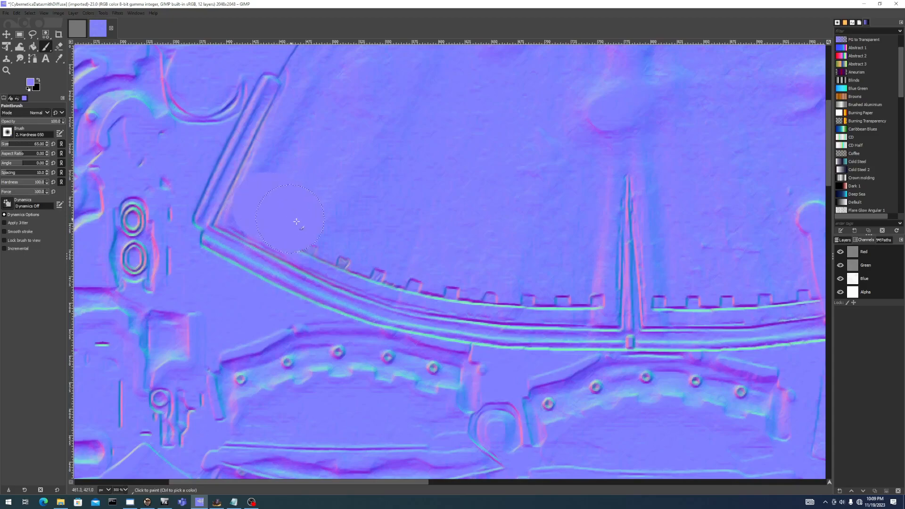
Set the paintbrush size to 21, try painting over the first teeth of the robe hem, and undo the strokes
left_click(5, 144)
mouse_move(267, 219)
left_mouse_down()
mouse_move(326, 260)
mouse_move(454, 298)
mouse_move(497, 297)
mouse_move(377, 279)
mouse_move(246, 218)
left_mouse_up()
key("ctrl+z")
key("ctrl+z")
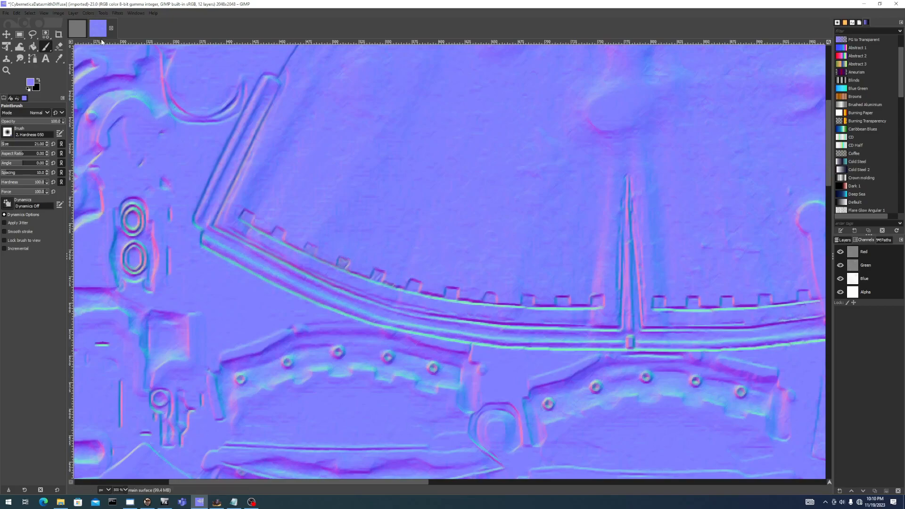
Apply the Noise Reduction filter to the main surface layer at a raised strength
left_click(103, 14)
mouse_move(122, 18)
mouse_move(159, 83)
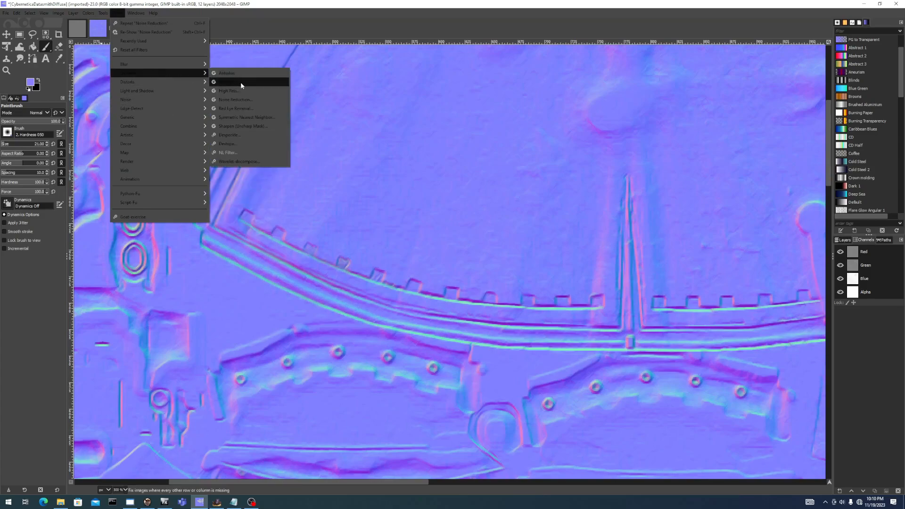
left_click(245, 100)
left_click_drag(291, 154, 351, 157)
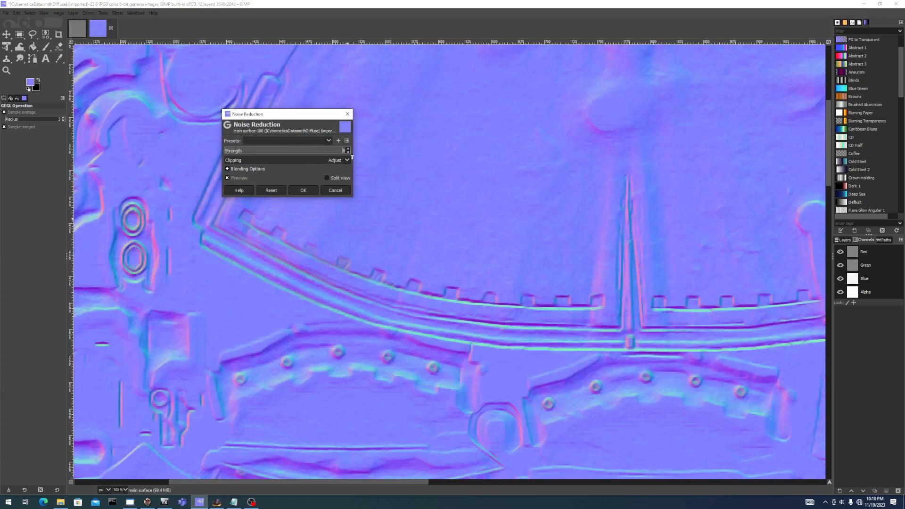
left_click(310, 189)
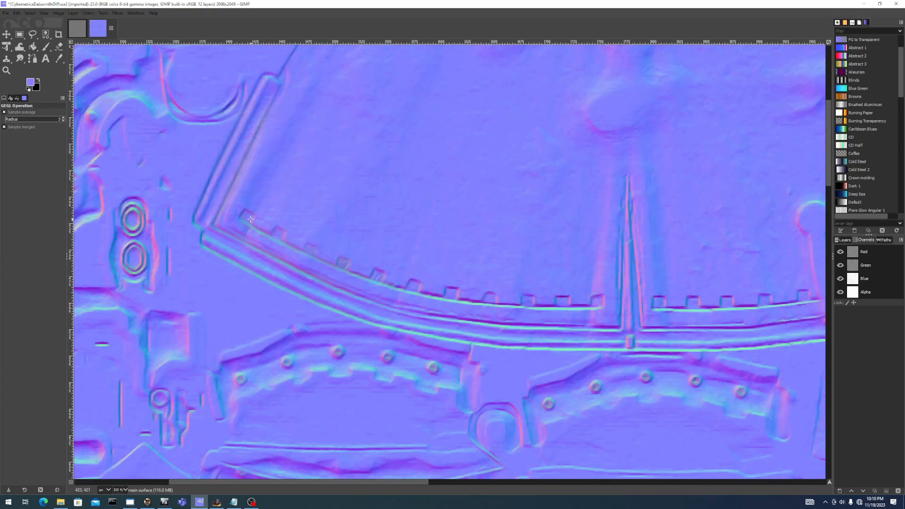
Paint the flat base colour over the teeth along the robe's lower hem and over the round-ended strap mark above it
left_click(46, 46)
mouse_move(271, 236)
left_mouse_down()
mouse_move(246, 216)
mouse_move(313, 251)
mouse_move(444, 294)
mouse_move(603, 302)
left_mouse_up()
scroll(630, 270, "right", 5)
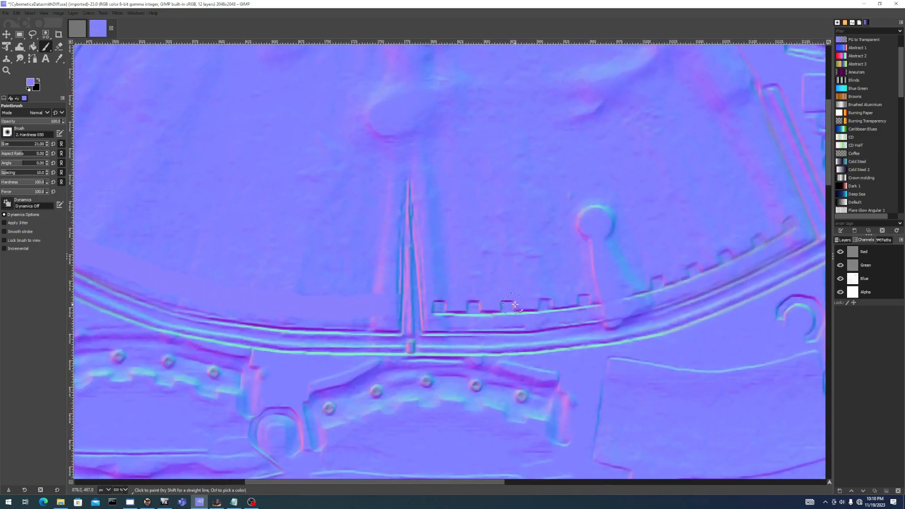
mouse_move(450, 307)
left_mouse_down()
mouse_move(582, 302)
mouse_move(544, 309)
left_mouse_up()
mouse_move(596, 303)
left_mouse_down()
mouse_move(587, 296)
mouse_move(607, 217)
left_mouse_up()
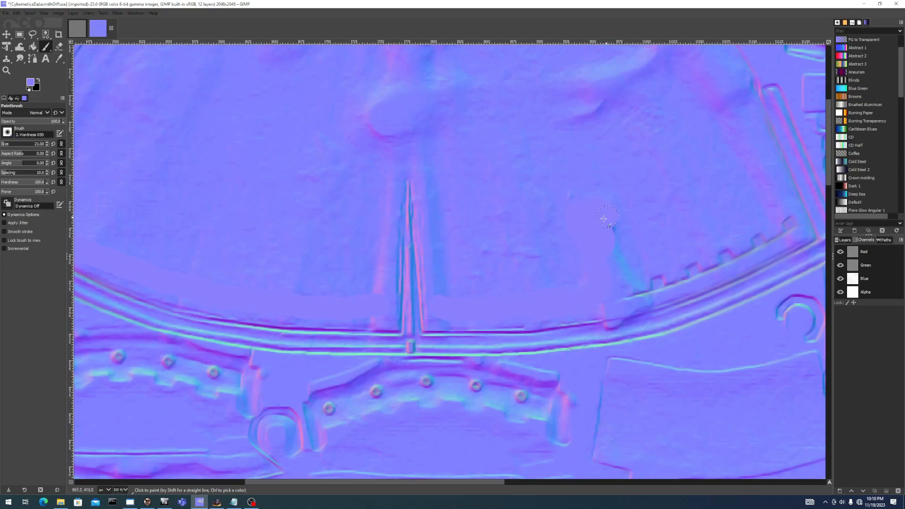
mouse_move(616, 302)
left_mouse_down()
mouse_move(764, 227)
mouse_move(791, 224)
mouse_move(698, 276)
mouse_move(618, 280)
left_mouse_up()
left_click_drag(409, 188, 525, 271)
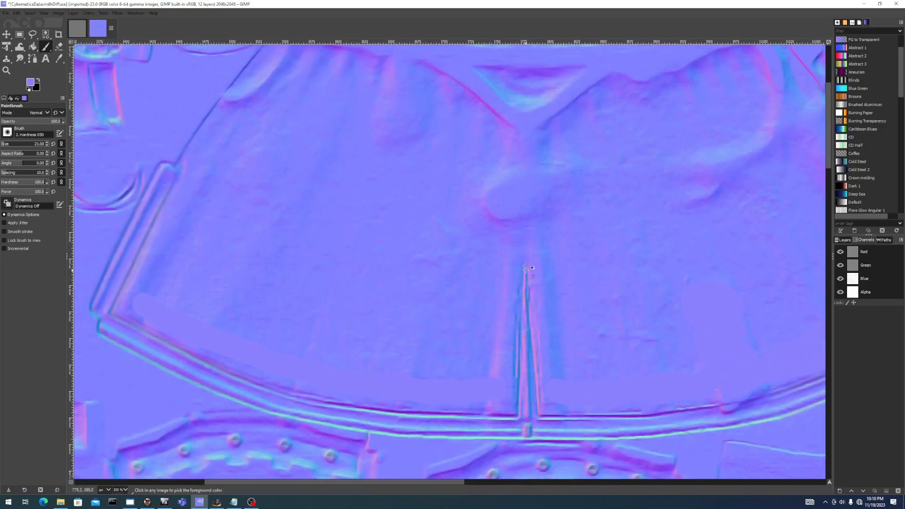
Paint the flat base colour over the robe fabric left of the centre slit with brush sizes 168 and 34
scroll(525, 270, "down", 1)
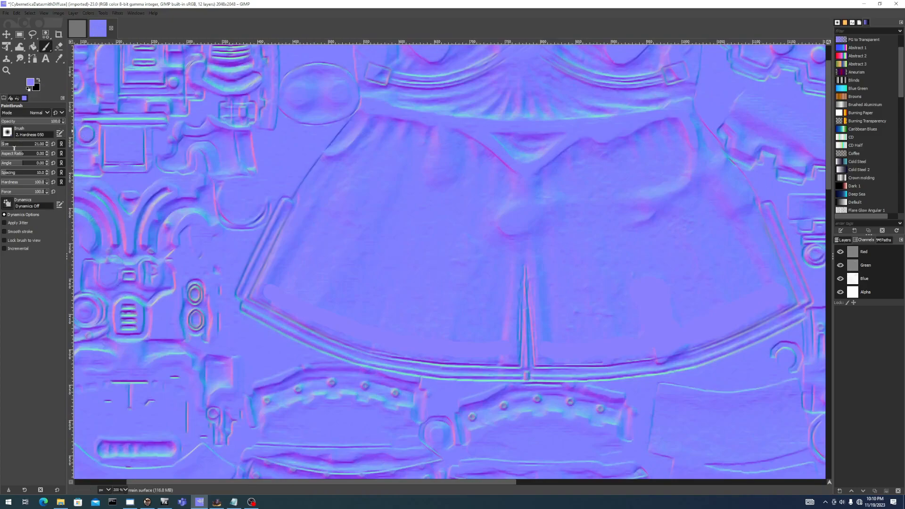
left_click_drag(11, 145, 31, 145)
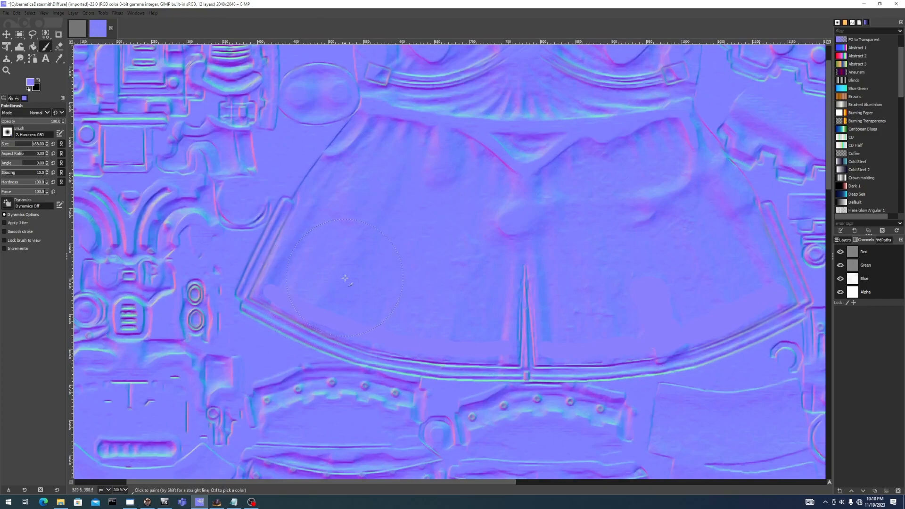
left_click_drag(337, 269, 359, 236)
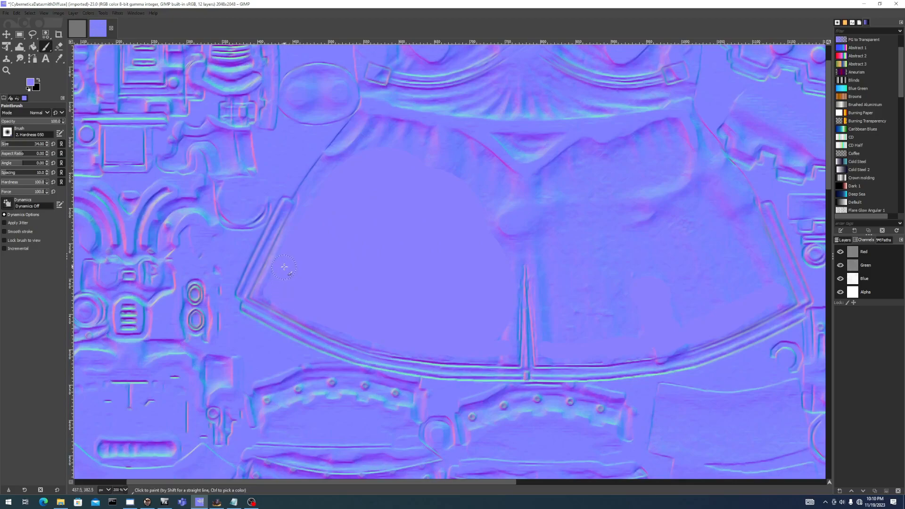
Try painting the flat base colour over the robe fabric right of the centre slit and beside its outer border with brush size 34
scroll(792, 300, "right", 3)
scroll(447, 339, "up", 1)
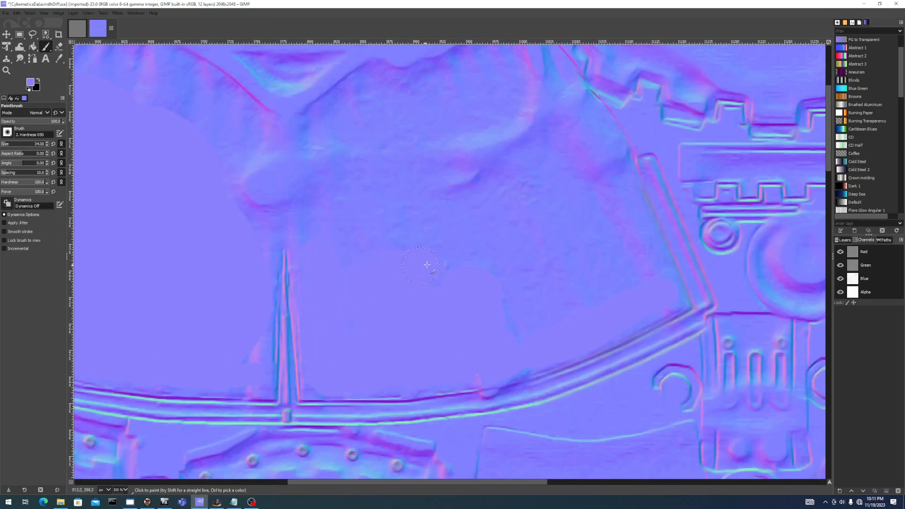
left_click_drag(617, 223, 612, 200)
key("ctrl+z")
mouse_move(641, 247)
left_mouse_down()
mouse_move(615, 182)
mouse_move(658, 252)
left_mouse_up()
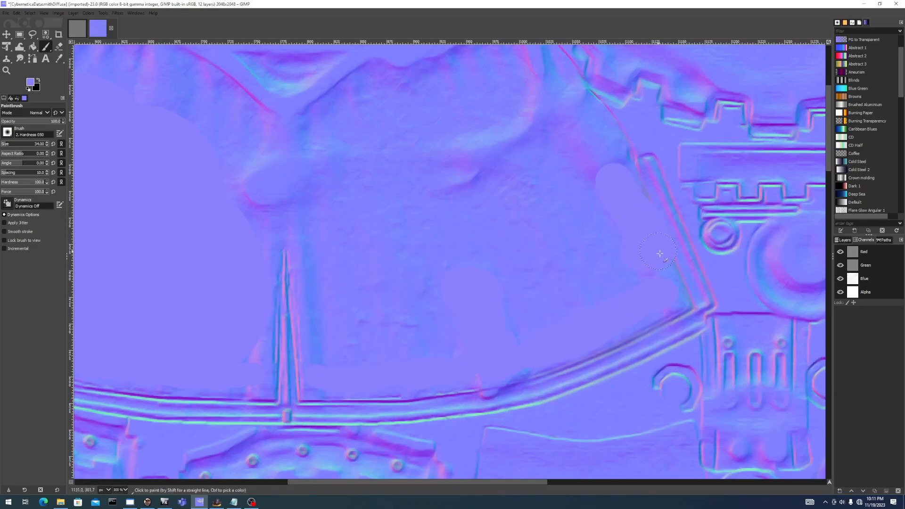
Undo the strokes across the robe fabric and redo the hem and strap clean-up that was undone with them
key("ctrl+z")
mouse_move(197, 258)
left_mouse_down()
mouse_move(197, 39)
mouse_move(379, 206)
mouse_move(390, 267)
left_mouse_up()
key("ctrl+z")
key("ctrl+z")
key("ctrl+z")
key("ctrl+z")
key("ctrl+z")
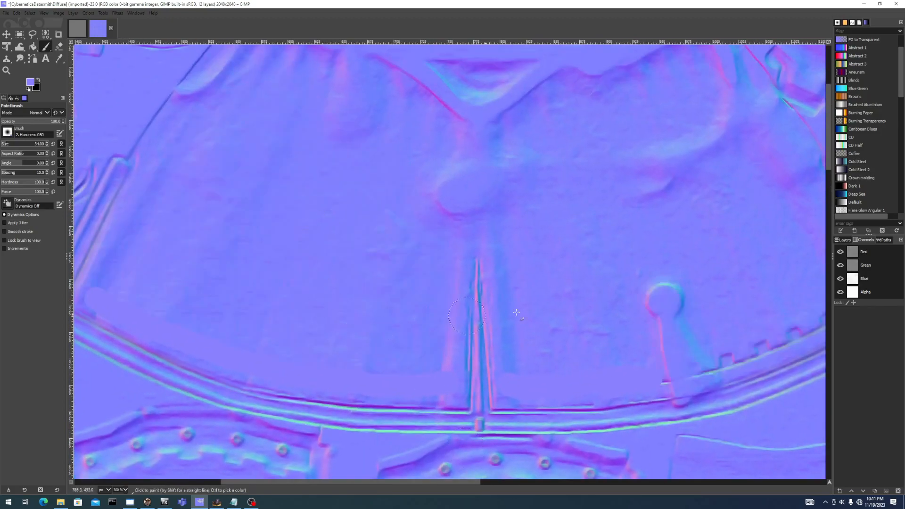
left_click_drag(704, 351, 531, 336)
key("ctrl+y")
key("ctrl+y")
key("ctrl+y")
key("ctrl+y")
key("ctrl+y")
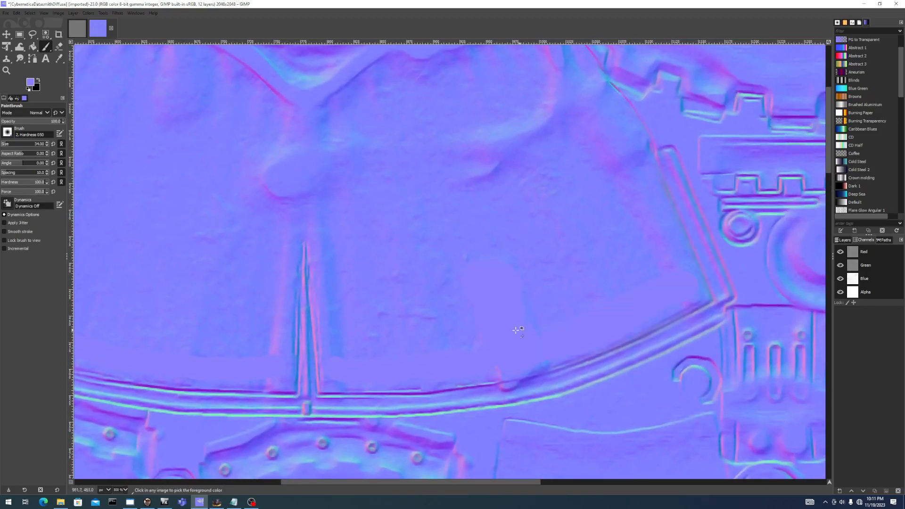
Locate the perforated grille panel in the lower half of the normal map and choose the Free Select tool
left_click_drag(478, 248, 648, 429)
scroll(322, 262, "down", 1)
left_click_drag(277, 245, 465, 4)
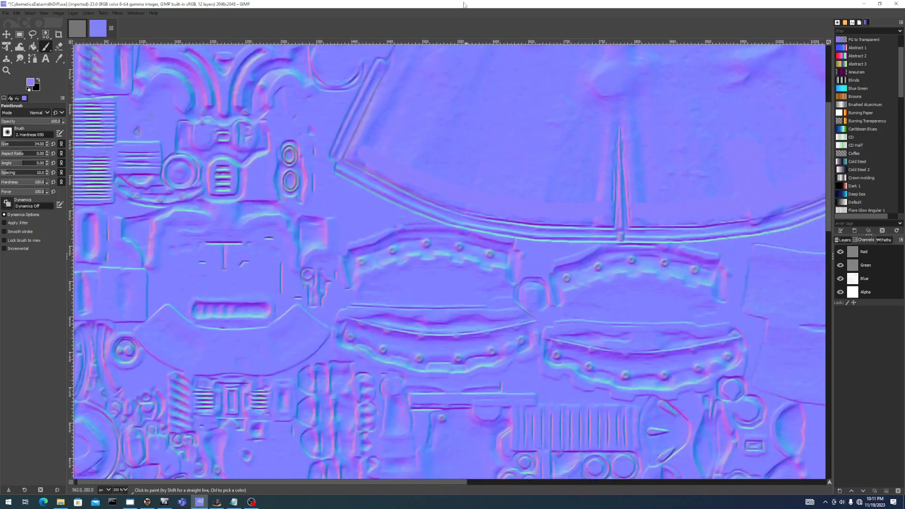
left_click_drag(567, 346, 507, 94)
left_click_drag(335, 166, 446, 244)
mouse_move(668, 405)
left_mouse_down()
mouse_move(612, 96)
mouse_move(574, 15)
mouse_move(552, 3)
mouse_move(501, 2)
left_mouse_up()
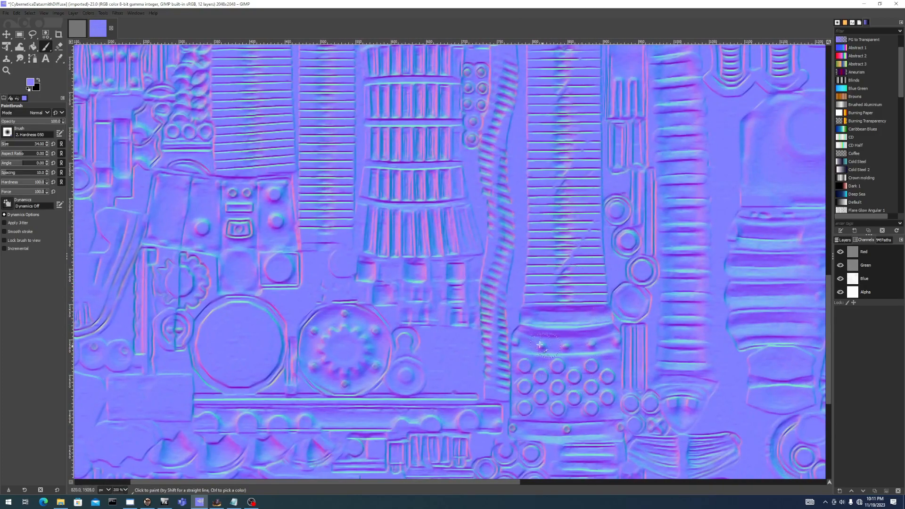
left_click(32, 34)
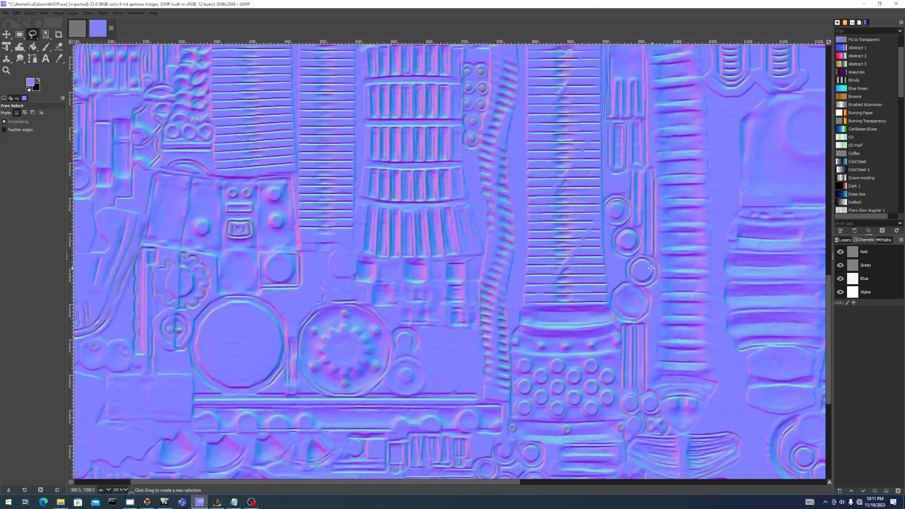
left_click(518, 307)
left_click(610, 306)
left_click(616, 311)
key("Escape")
Outline the perforated grille panel, including its upper and lower bands, with a closed Free Select polygon
left_click(518, 306)
left_click(616, 319)
scroll(626, 461, "down", 3)
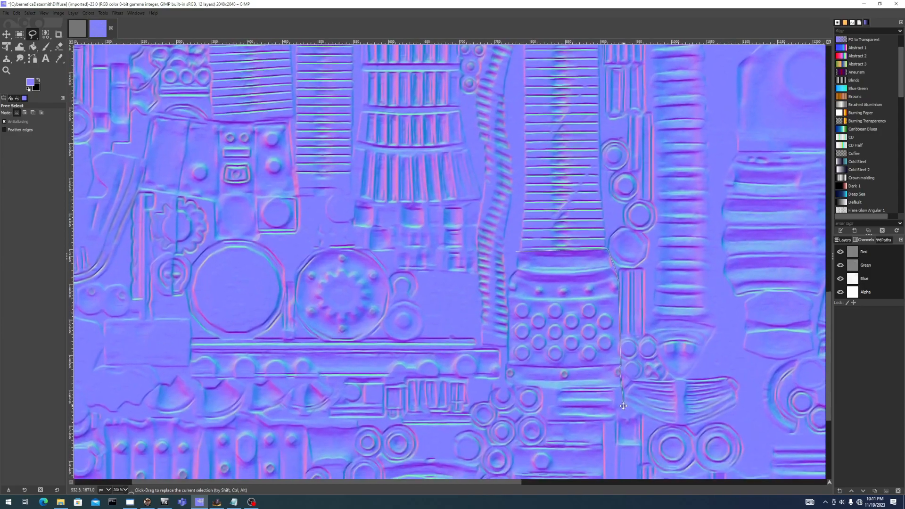
left_click(618, 363)
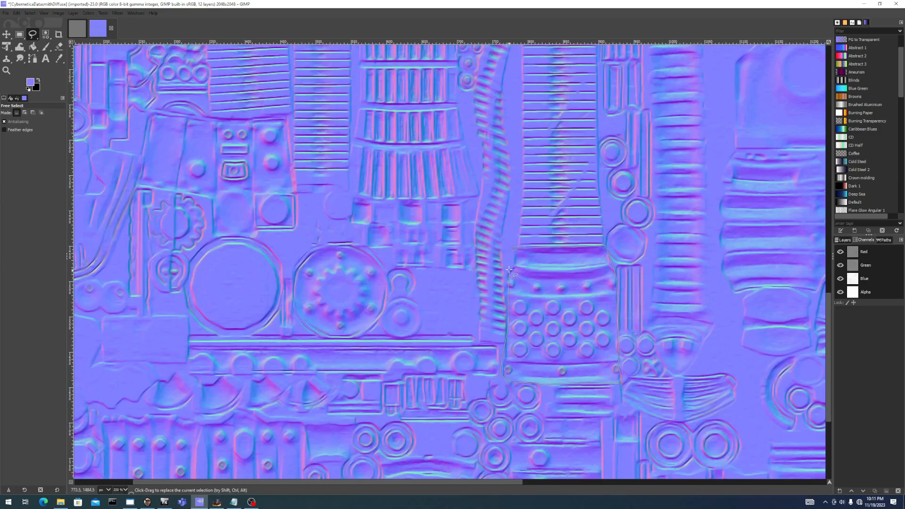
left_click(513, 248)
key("alt+Tab")
key("alt+Tab")
key("alt+Tab")
key("alt+Tab")
key("alt+Tab")
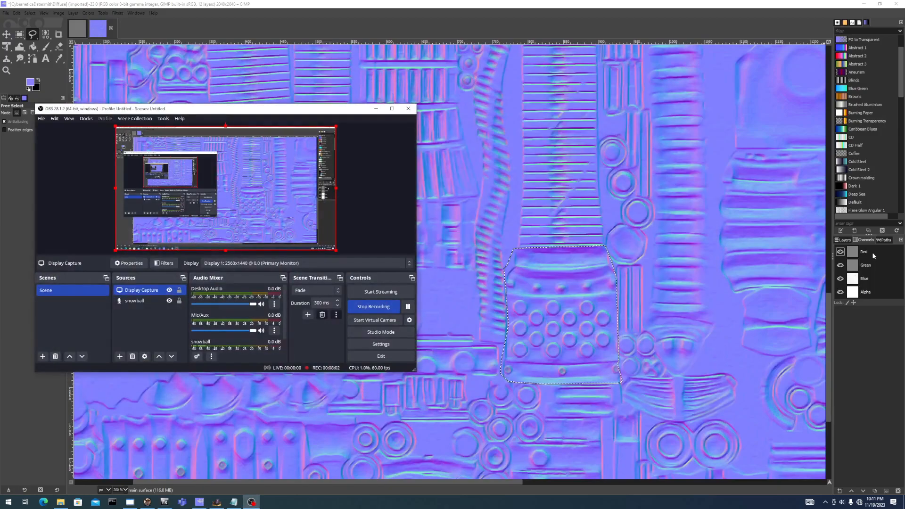
left_click(377, 107)
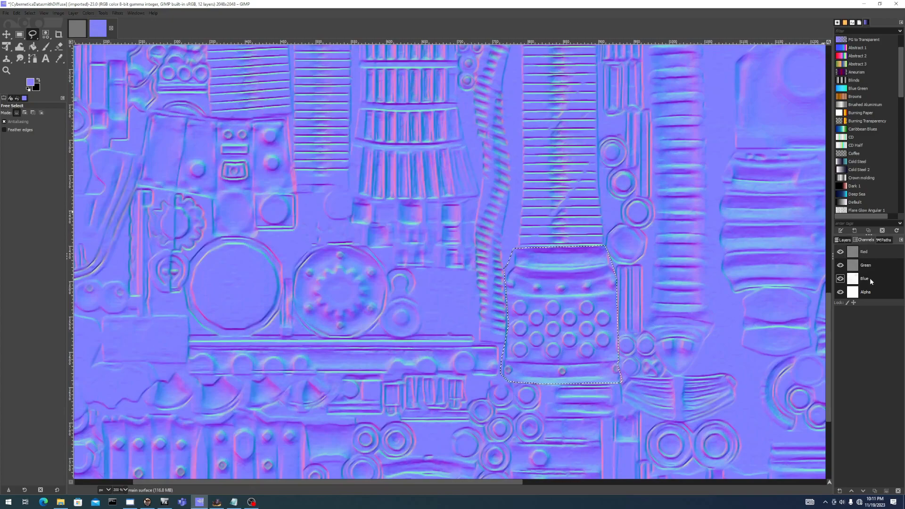
Invert only the green channel inside the selected perforated grille panel and clear the selection
left_click(864, 265)
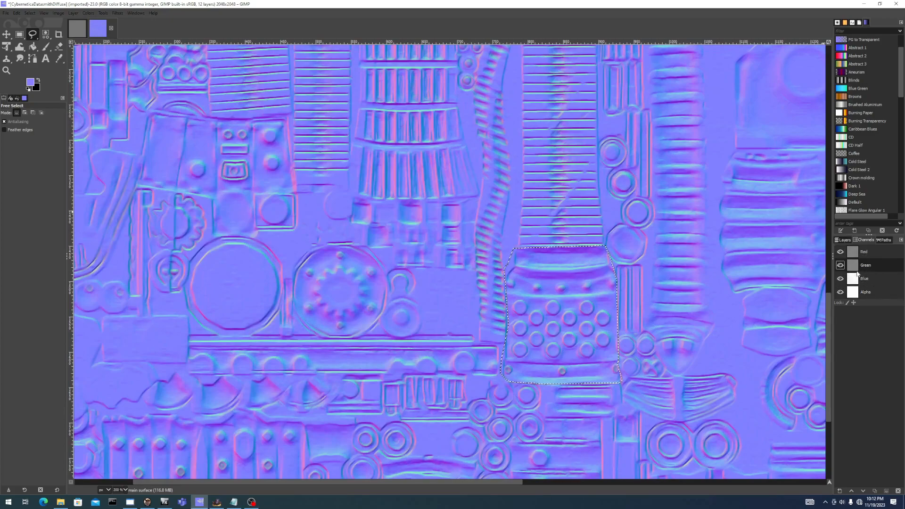
left_click(88, 13)
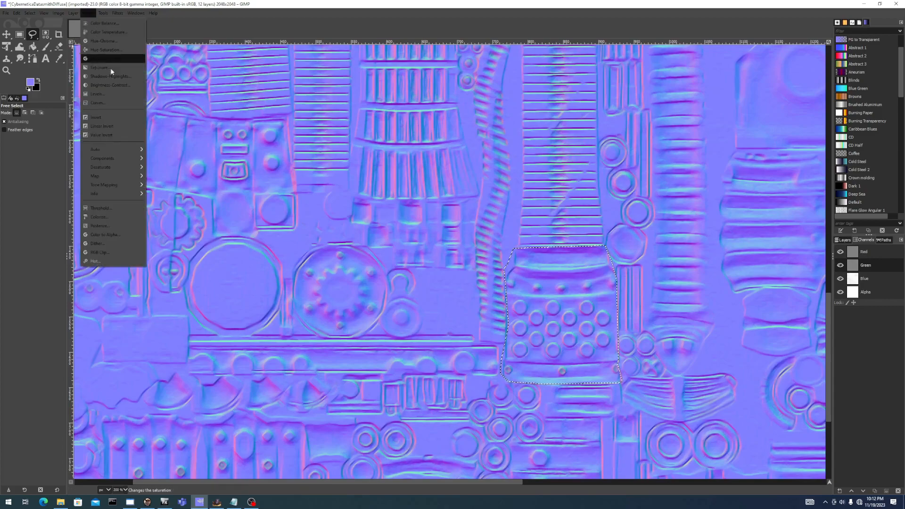
left_click(108, 117)
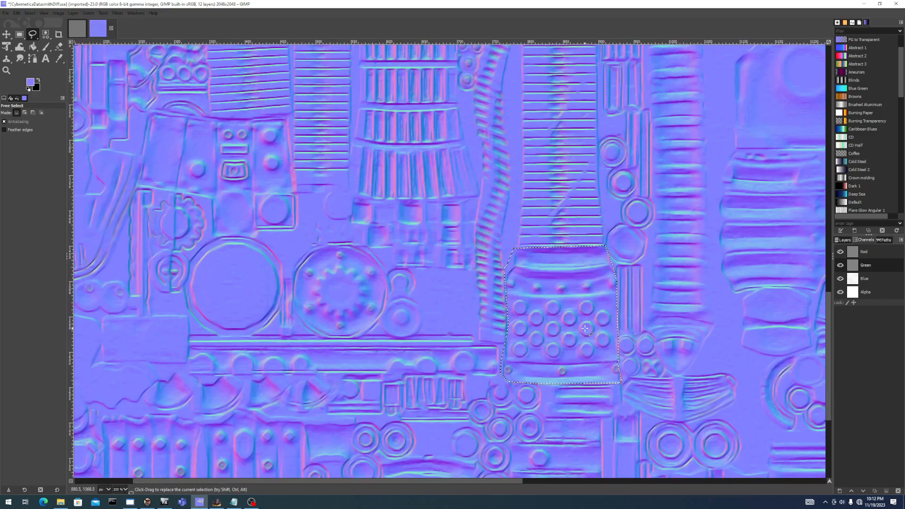
left_click(88, 13)
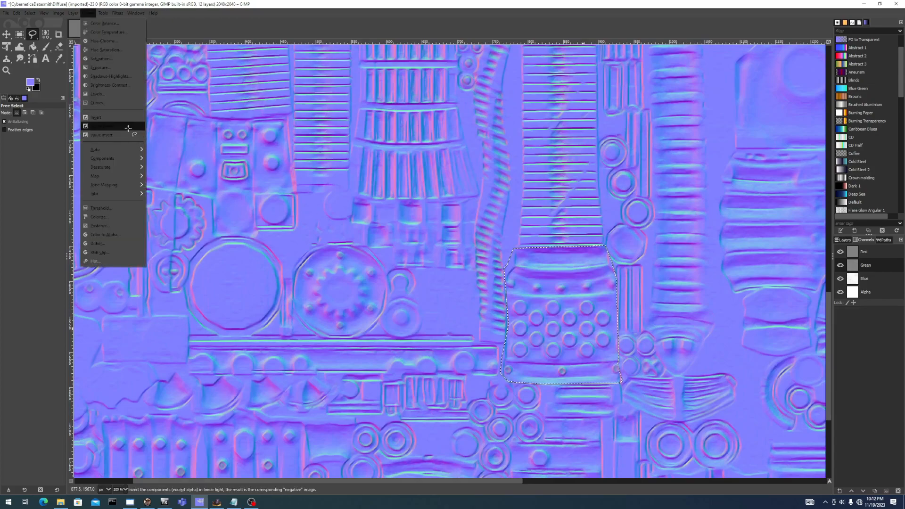
left_click(122, 118)
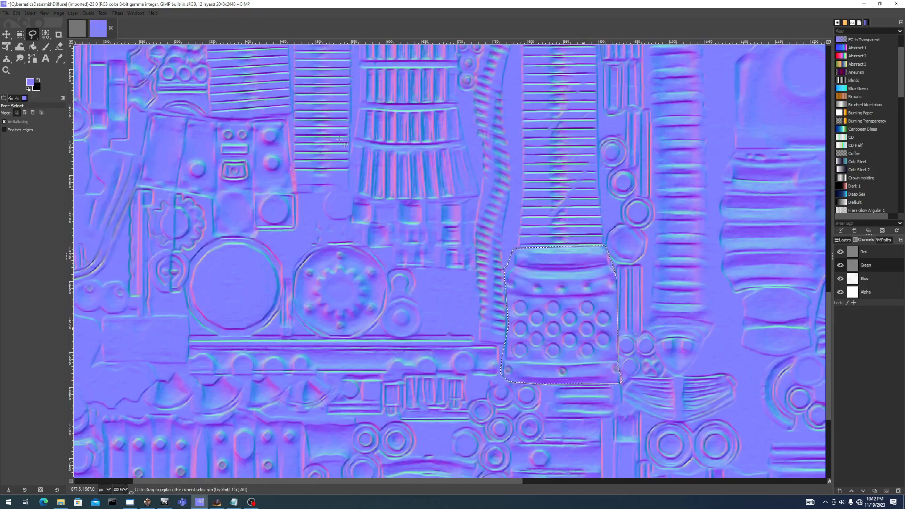
key("ctrl+shift+a")
Examine the remaining panels across the whole normal map for relief that is inverted or detail that should be removed
left_click_drag(523, 378, 673, 183)
left_click_drag(387, 243, 503, 295)
left_click_drag(364, 300, 453, 504)
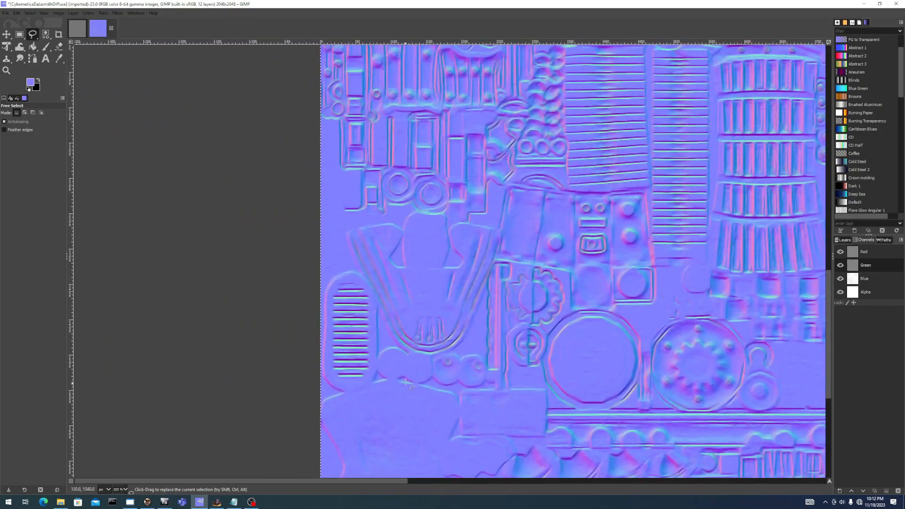
mouse_move(475, 271)
left_mouse_down()
mouse_move(455, 300)
mouse_move(399, 479)
left_mouse_up()
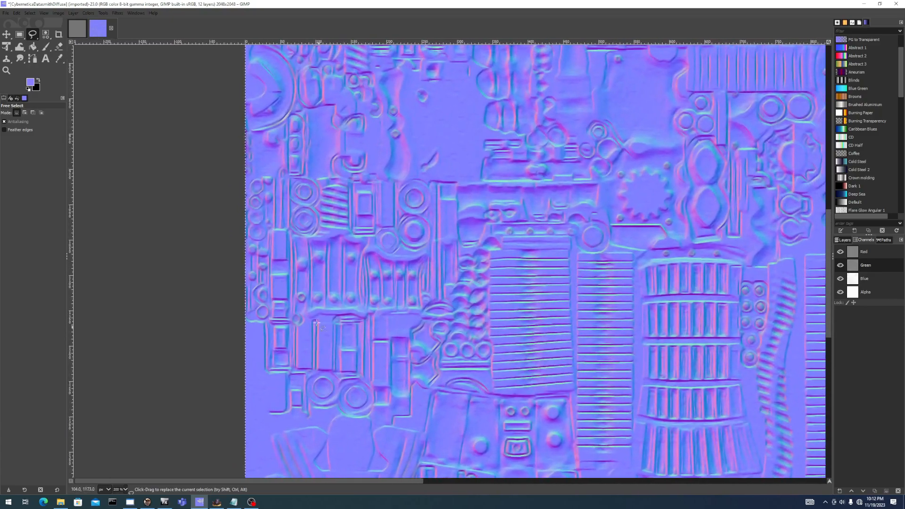
left_click_drag(376, 224, 402, 352)
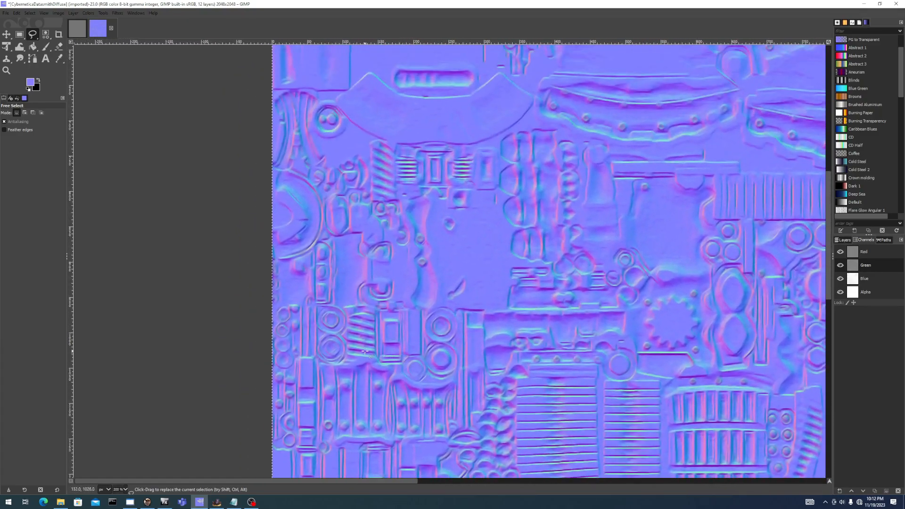
left_click_drag(499, 247, 478, 507)
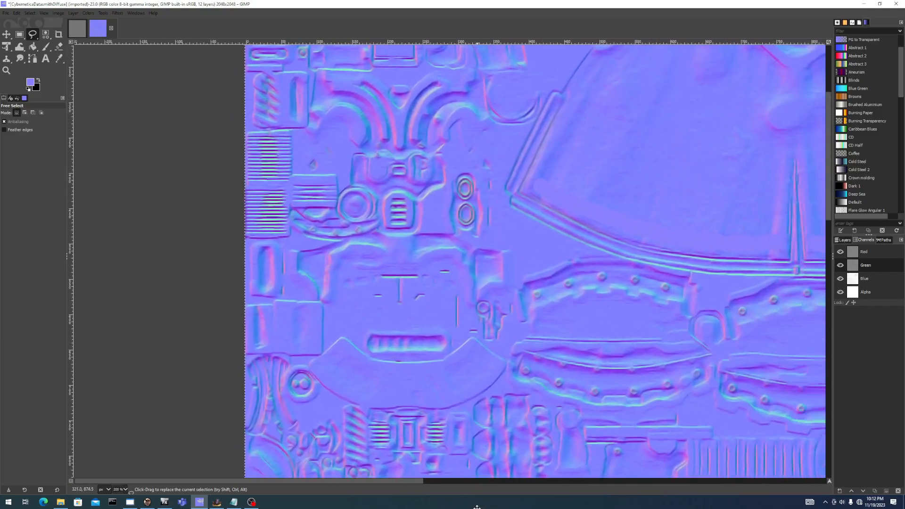
left_click_drag(475, 223, 493, 369)
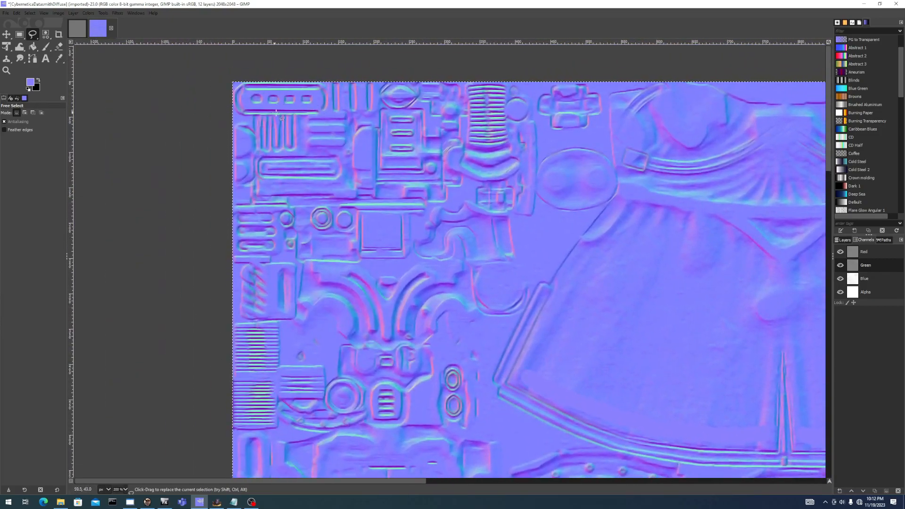
left_click_drag(748, 187, 243, 144)
left_click_drag(659, 181, 402, 85)
left_click_drag(521, 327, 466, 168)
mouse_move(680, 342)
left_mouse_down()
mouse_move(519, 190)
mouse_move(510, 169)
left_mouse_up()
left_click_drag(369, 315, 397, 190)
left_click_drag(435, 215, 514, 55)
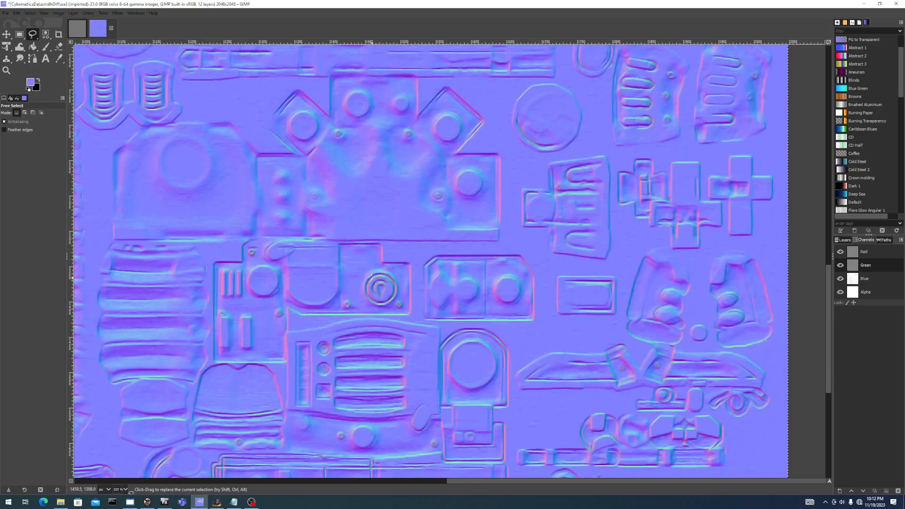
Switch to FX Editor and examine the chest box and its round dial on the datasmith model from several angles
key("alt+Tab")
key("alt+Tab")
left_click_drag(556, 217, 385, 212)
scroll(384, 213, "up", 3)
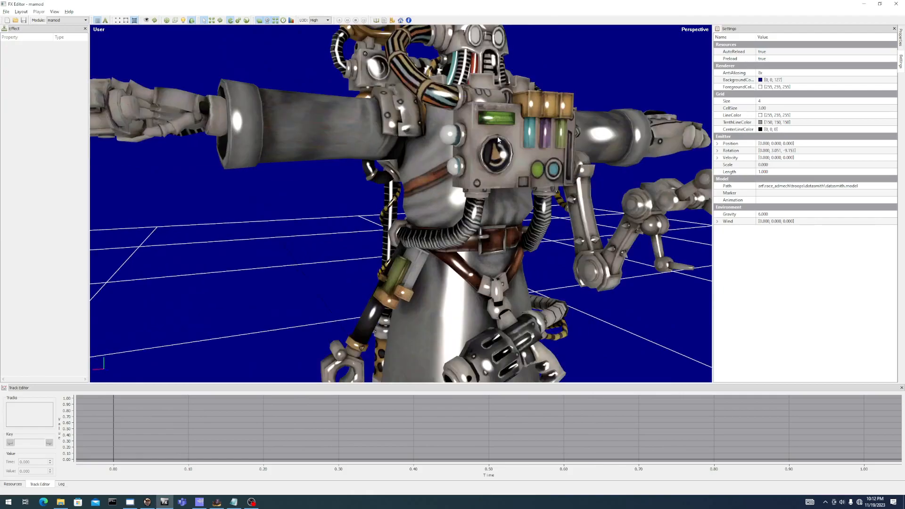
left_click_drag(508, 157, 477, 172)
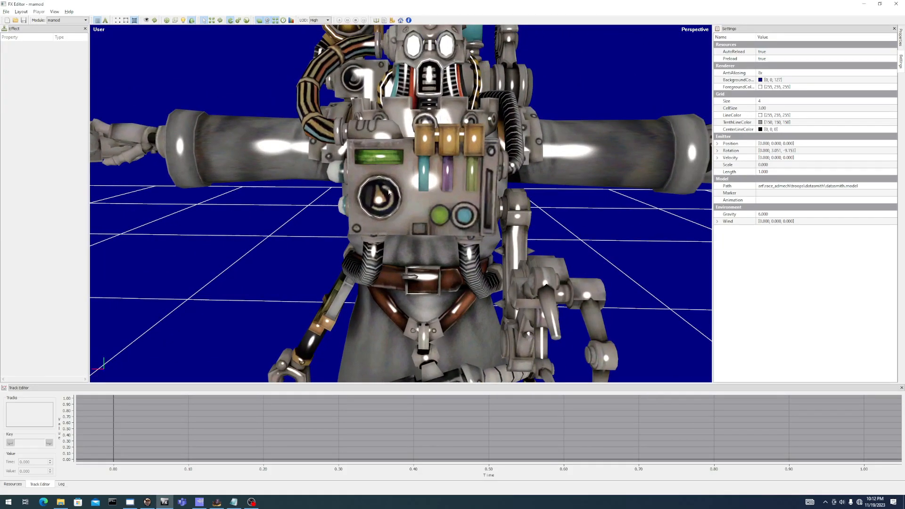
left_click_drag(374, 179, 450, 196)
mouse_move(374, 202)
left_mouse_down()
mouse_move(424, 207)
mouse_move(369, 212)
left_mouse_up()
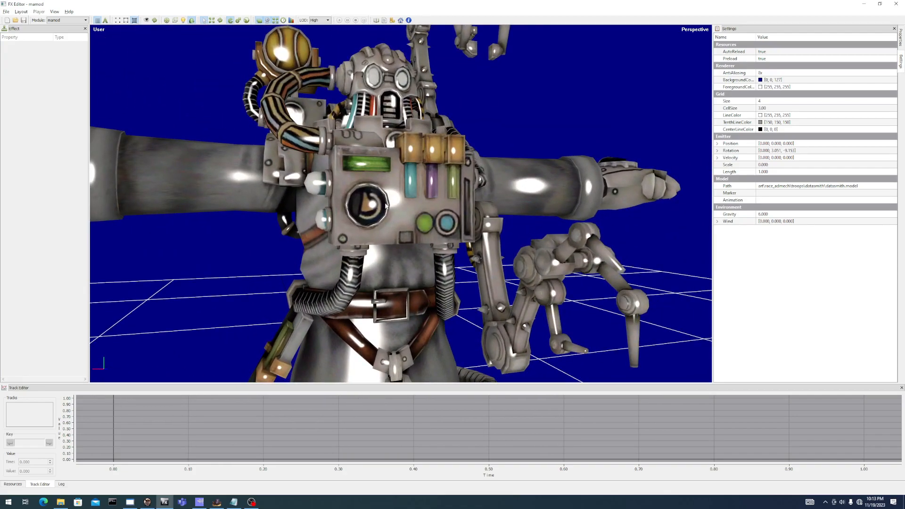
key("alt+Tab")
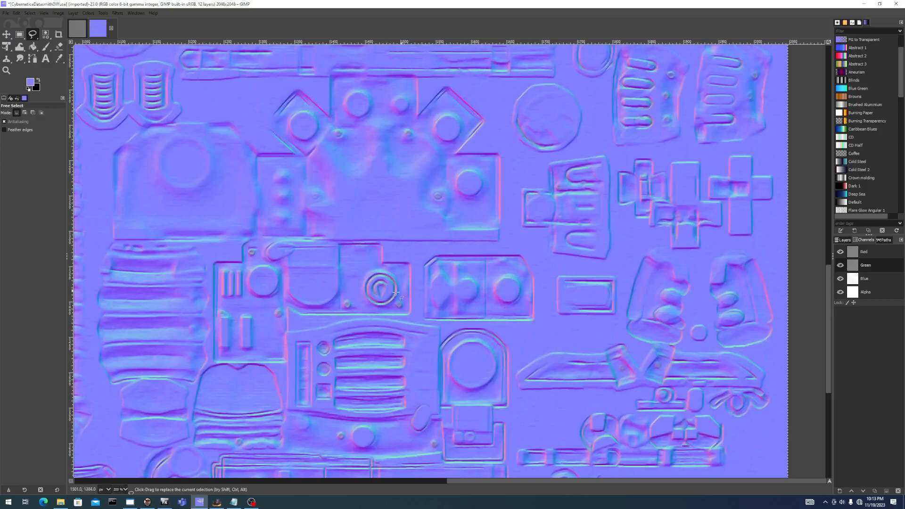
Make the red and blue channels editable and paint the flat base colour over the chest panel's concentric dial with Paintbrush force 12
left_click(46, 46)
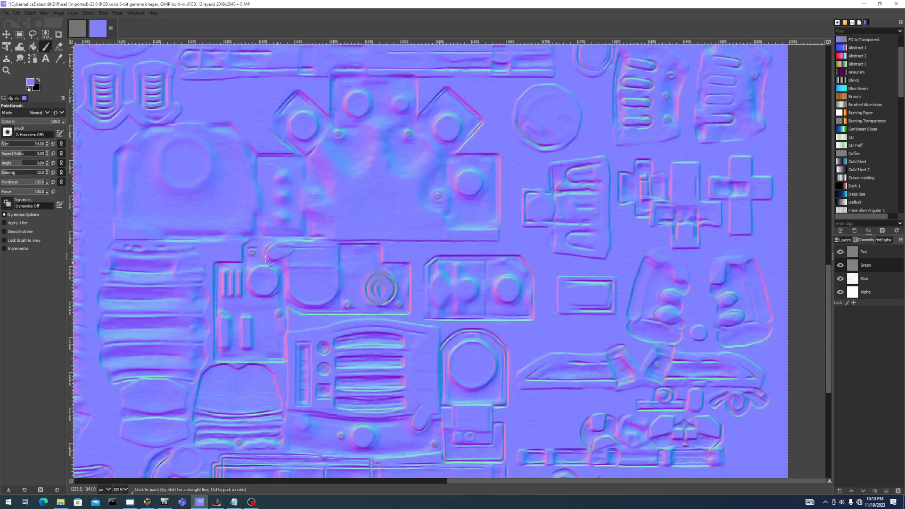
left_click(6, 192)
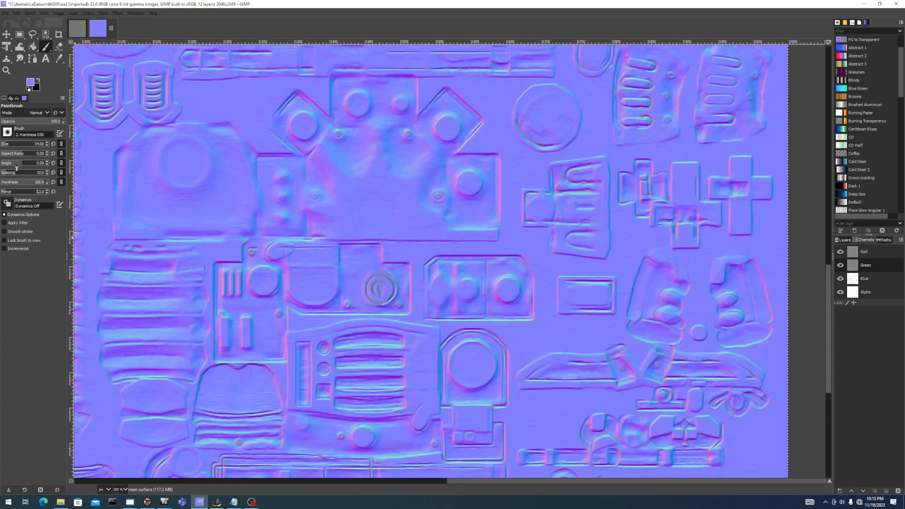
left_click(32, 85)
left_click(388, 289)
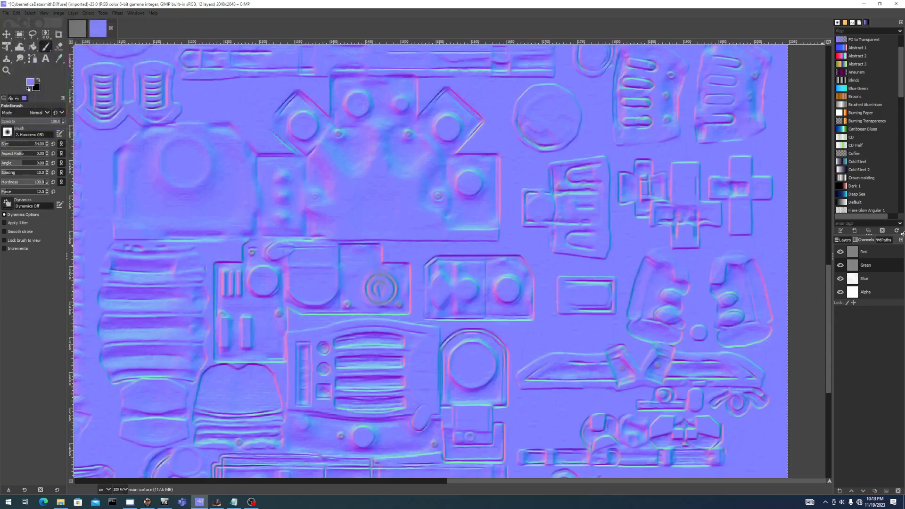
left_click(866, 251)
left_click(872, 279)
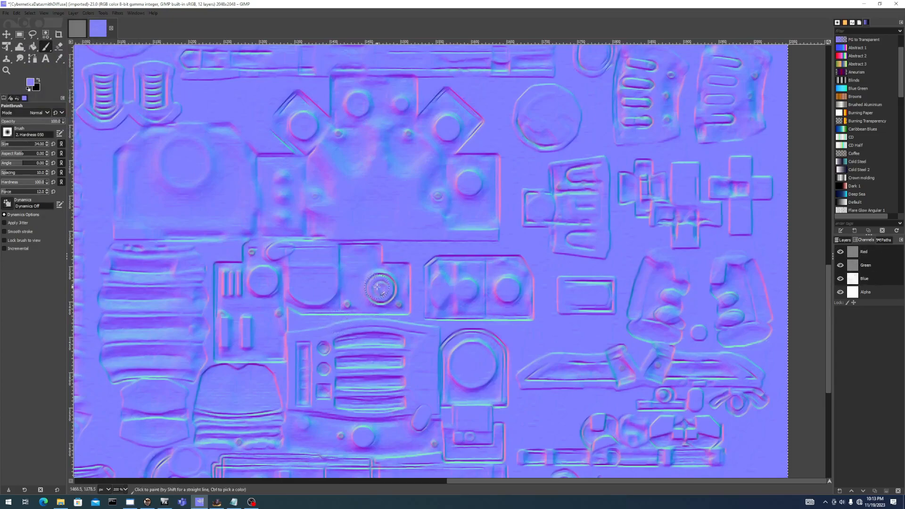
left_click_drag(384, 282, 376, 298)
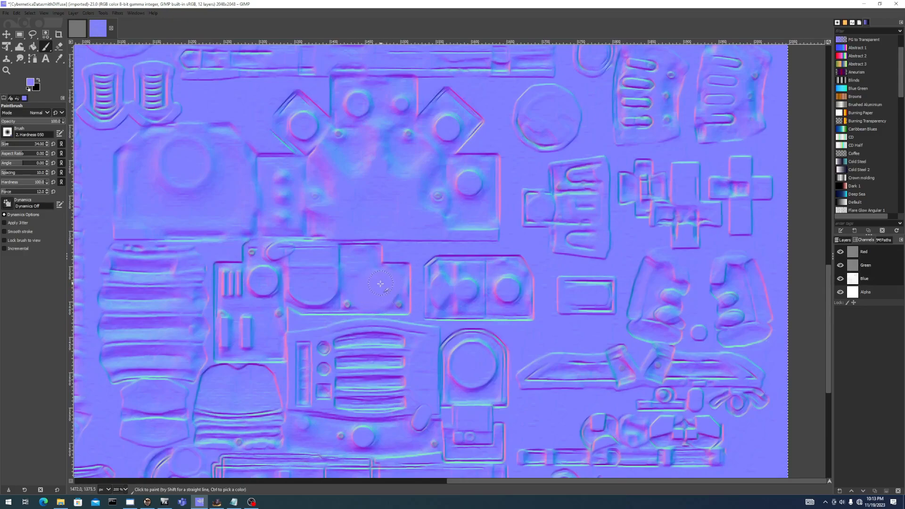
Switch to FX Editor and examine the datasmith model from the front, side and back to compare its parts with the normal map
left_click_drag(439, 351, 500, 253)
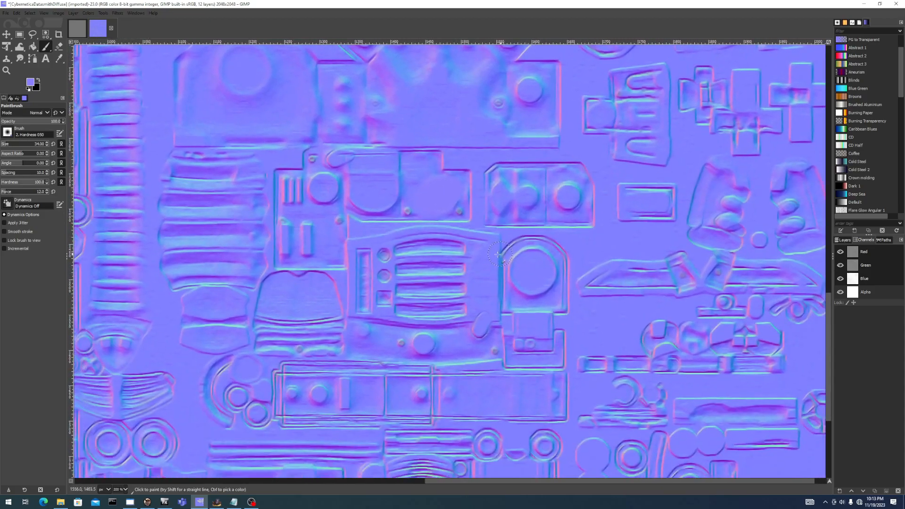
scroll(410, 256, "down", 1)
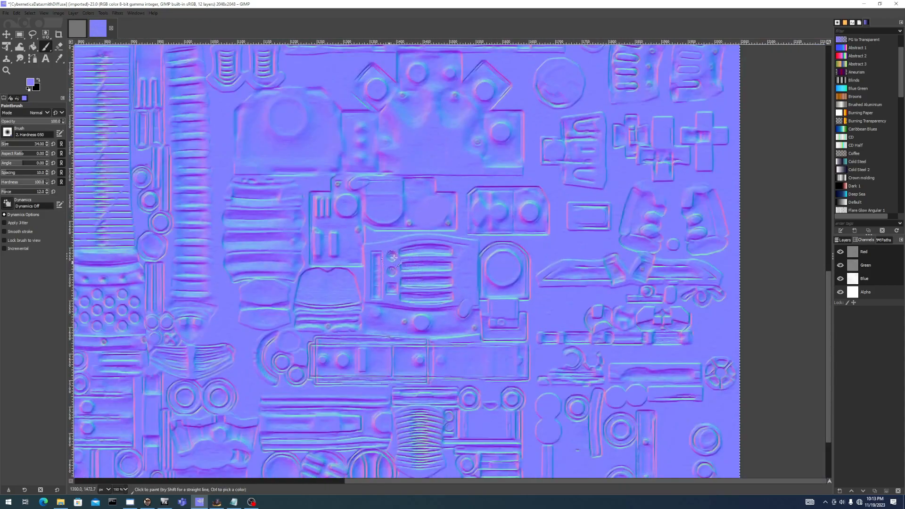
key("alt+Tab")
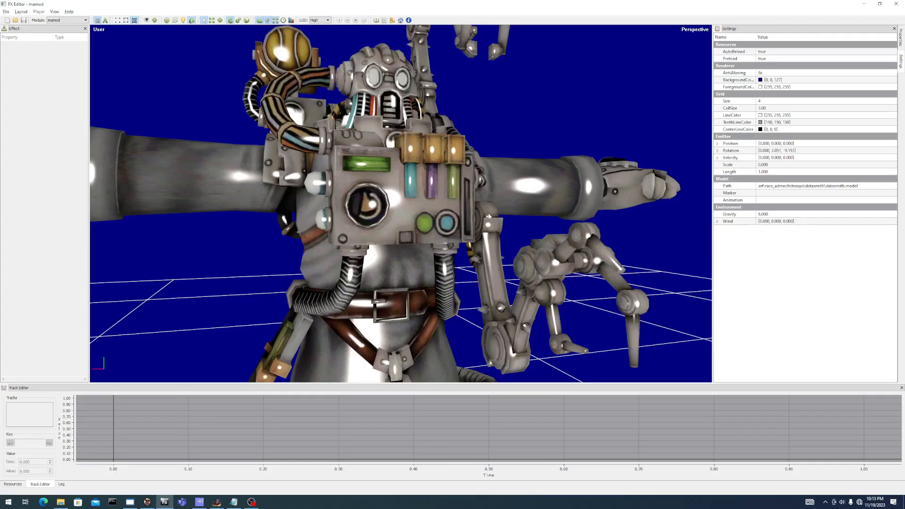
left_click_drag(476, 222, 558, 226)
scroll(542, 264, "down", 4)
left_click_drag(528, 292, 406, 282)
scroll(391, 278, "up", 3)
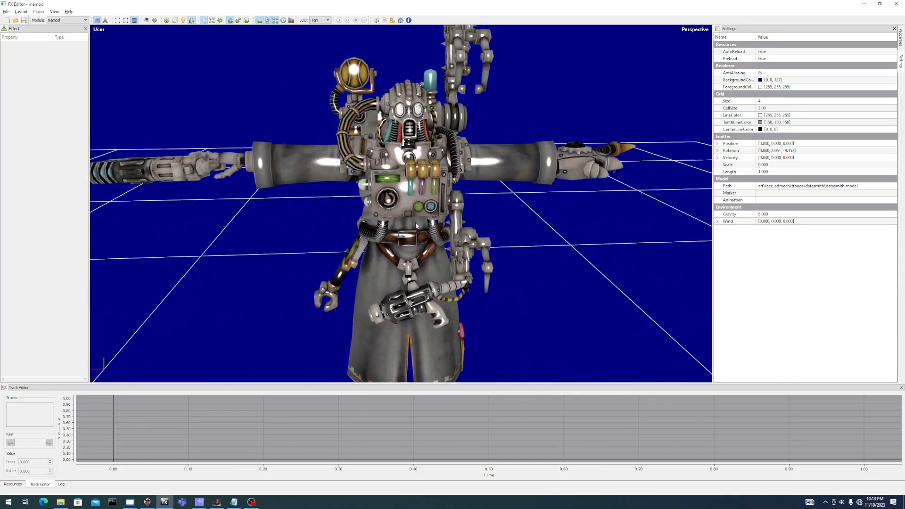
scroll(413, 118, "up", 2)
key("alt+Tab")
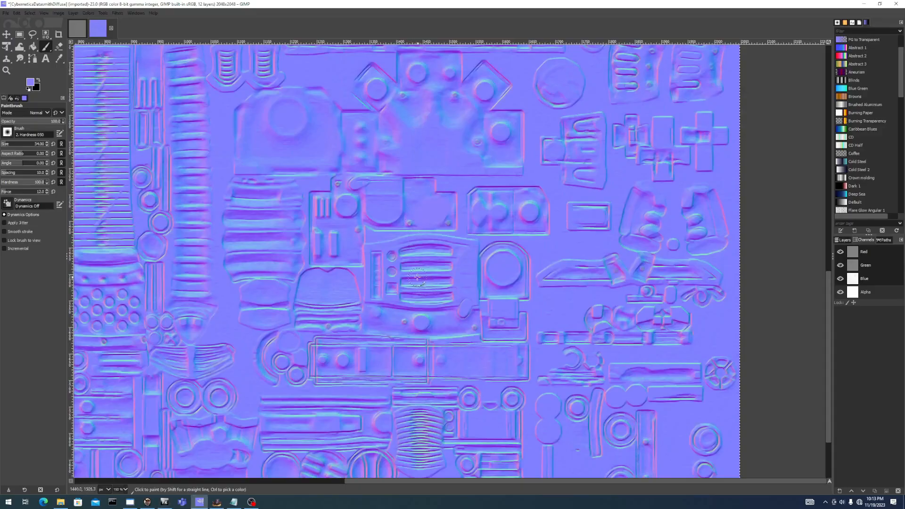
key("alt+Tab")
left_click_drag(418, 278, 592, 350)
scroll(467, 187, "down", 8)
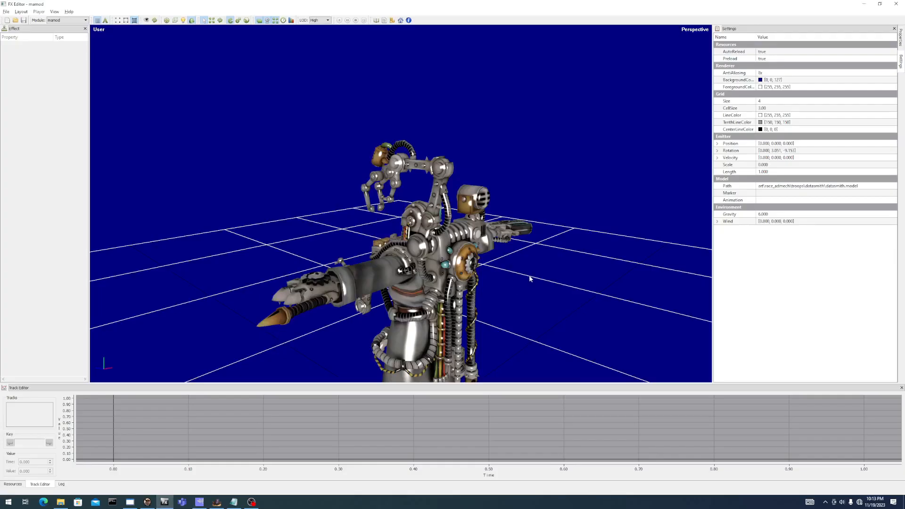
left_click_drag(529, 275, 760, 260)
key("alt+Tab")
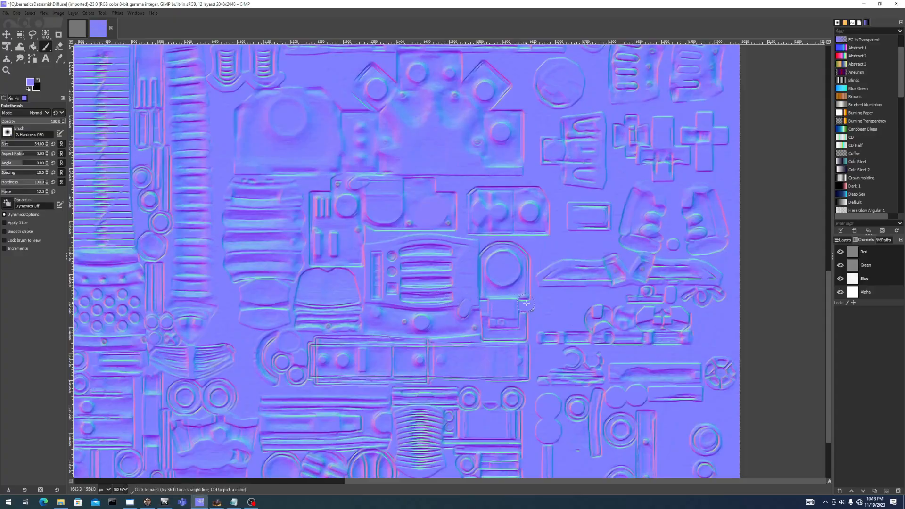
Outline the round slotted disc near the lower edge of the normal map with an elliptical selection of about 95 by 92 px
scroll(584, 308, "down", 3)
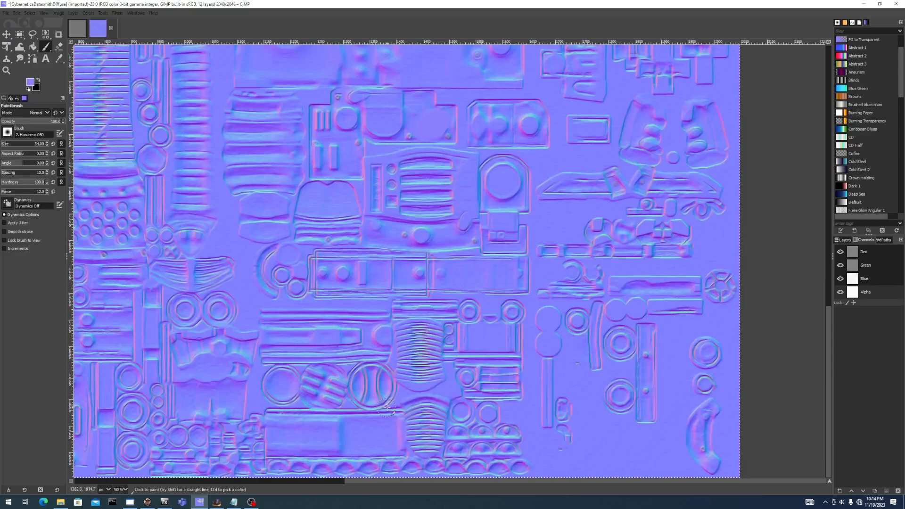
scroll(386, 408, "up", 3)
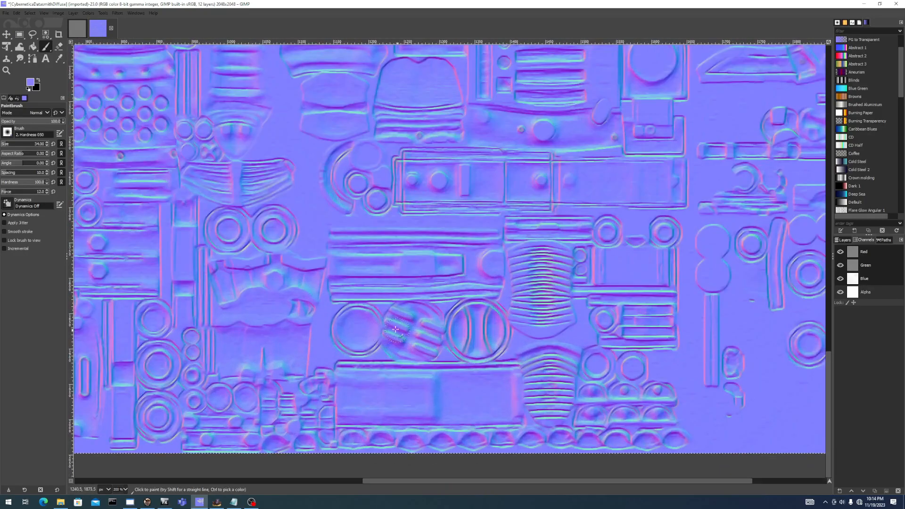
left_click(31, 36)
left_click(20, 35)
right_click(20, 35)
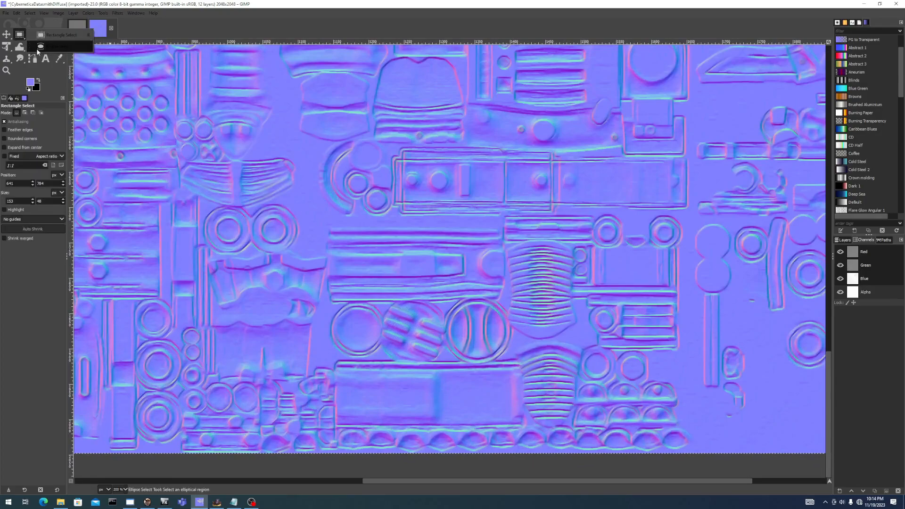
left_click(39, 47)
left_click_drag(388, 310, 448, 375)
left_click_drag(418, 339, 444, 326)
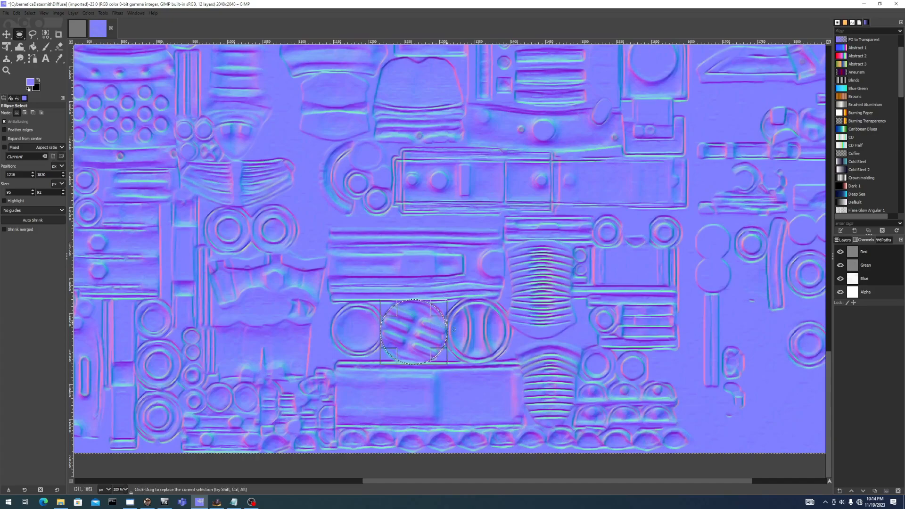
Invert only the green channel inside the slotted disc selection and clear the selection
left_click(865, 264)
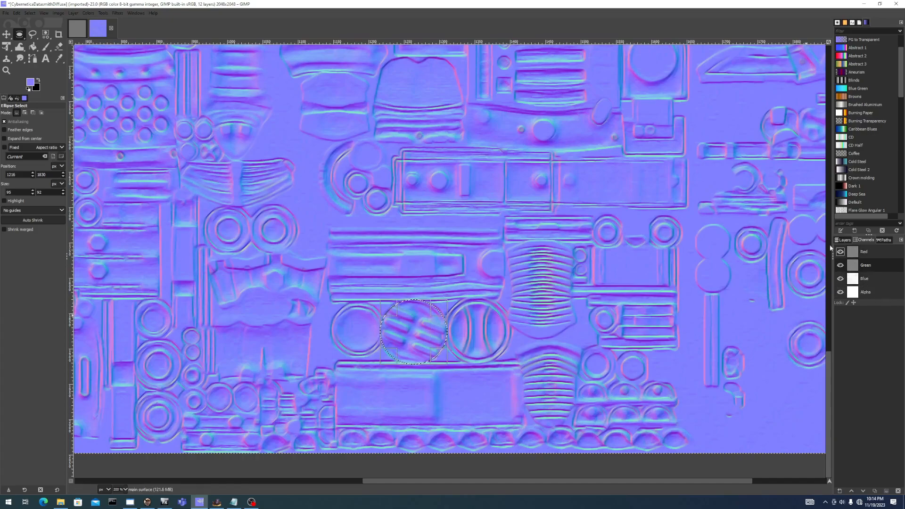
left_click(58, 12)
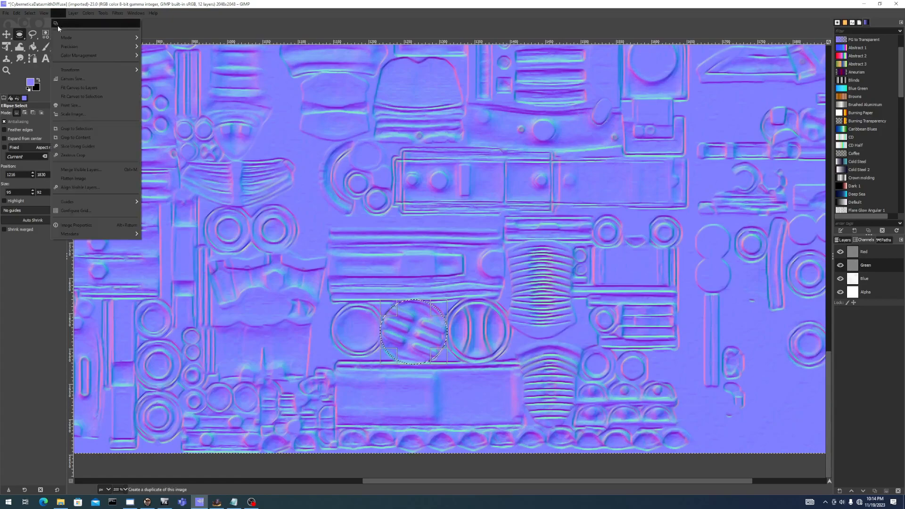
mouse_move(90, 14)
left_click(103, 125)
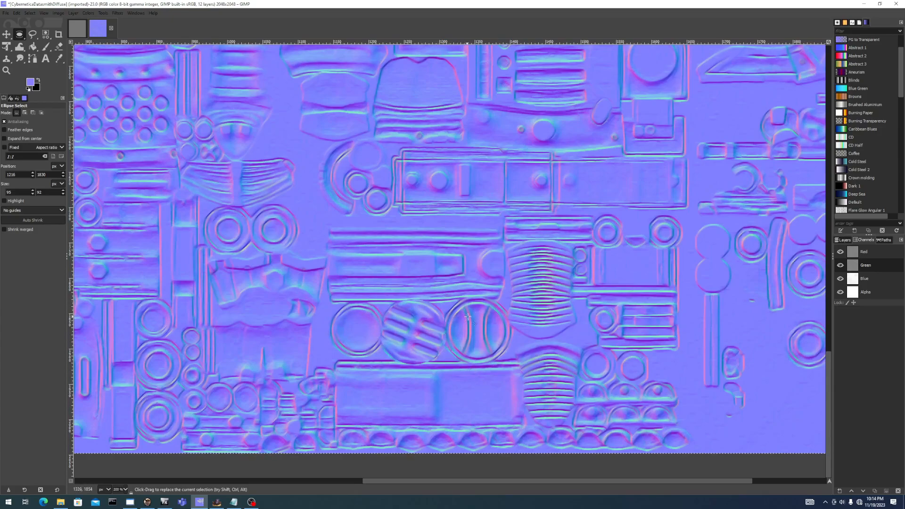
Outline the round disc with two curved bars, beside the slotted disc, with an elliptical selection of about 93 by 96 px
key("alt+Tab")
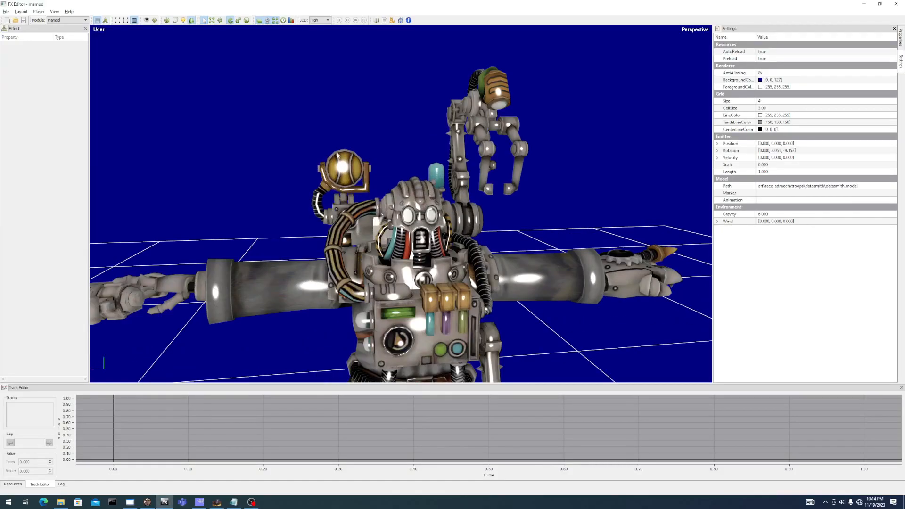
key("alt+Tab")
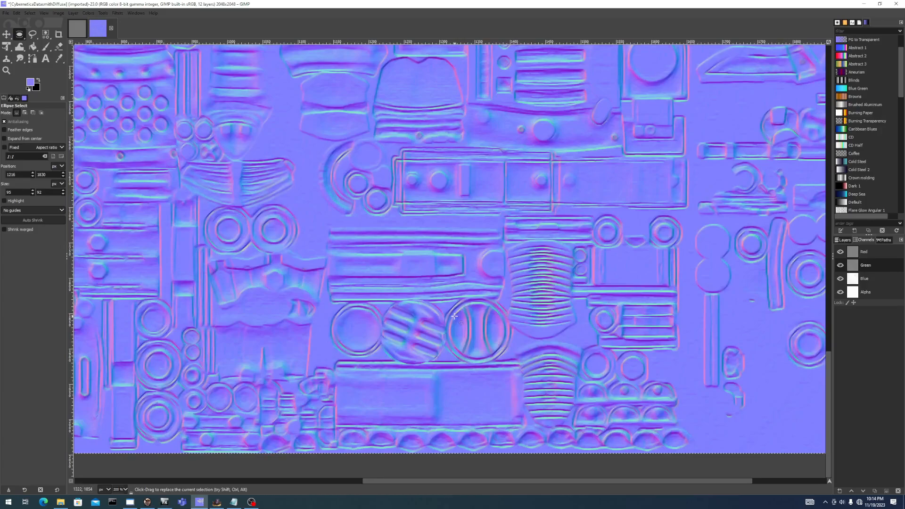
scroll(472, 322, "up", 1)
scroll(472, 321, "down", 1)
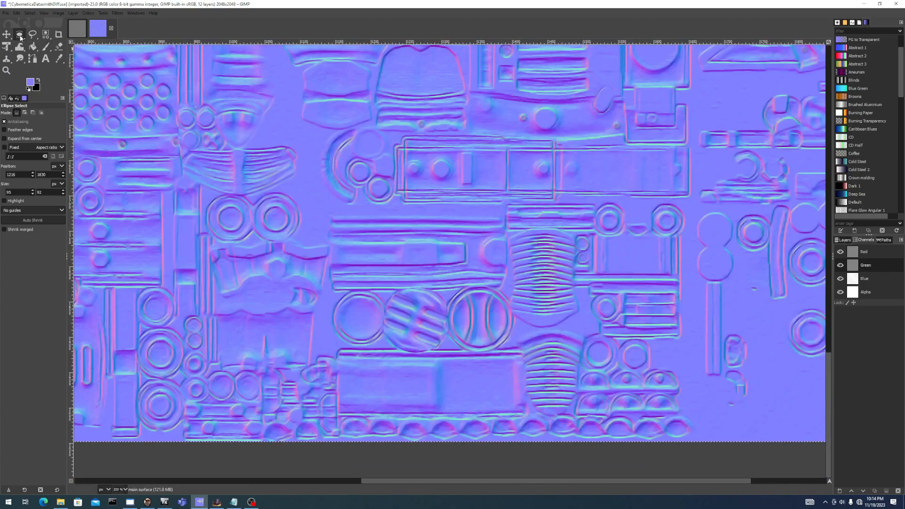
left_click_drag(453, 296, 511, 355)
left_click_drag(493, 322, 513, 352)
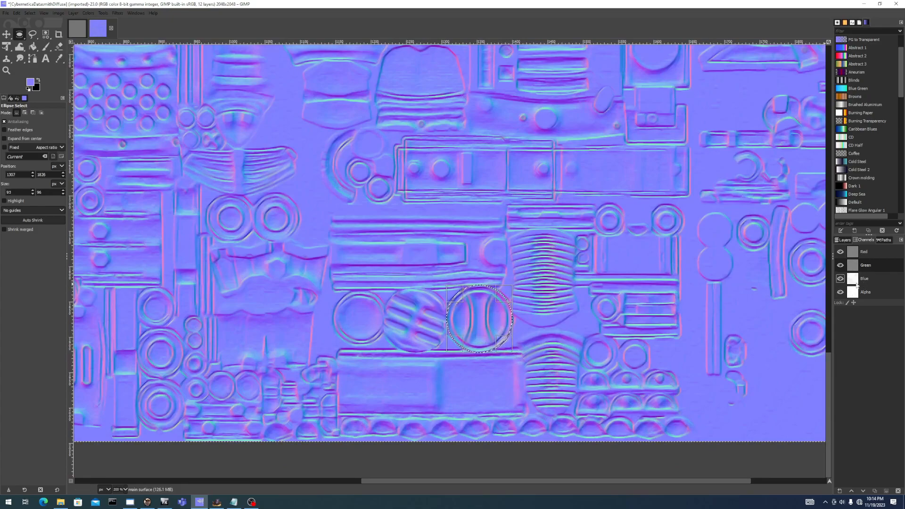
left_click(106, 15)
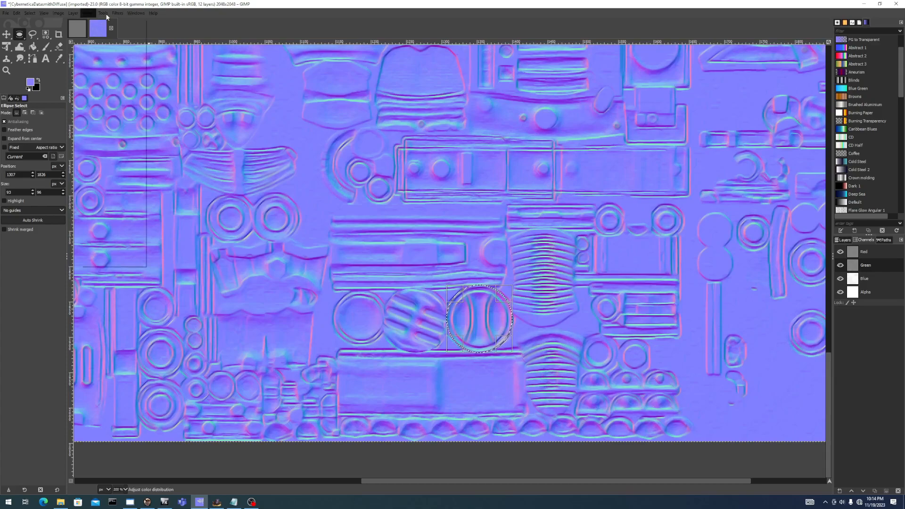
left_click(108, 22)
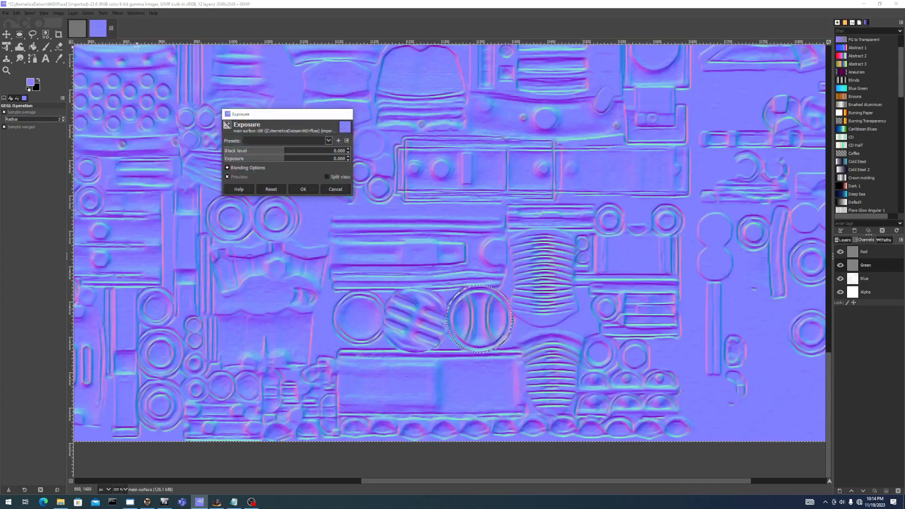
key("Escape")
Invert only the green channel inside the selected disc with the two curved bars and clear the selection
left_click(89, 13)
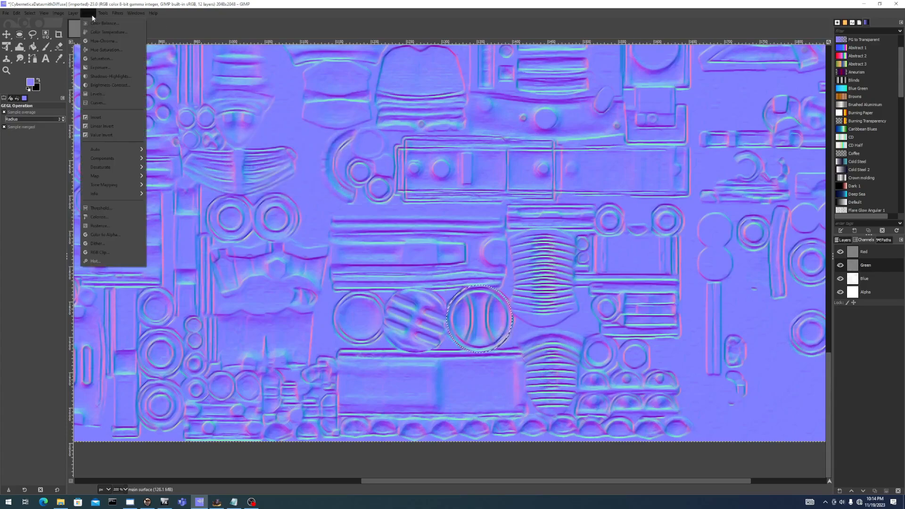
left_click(106, 121)
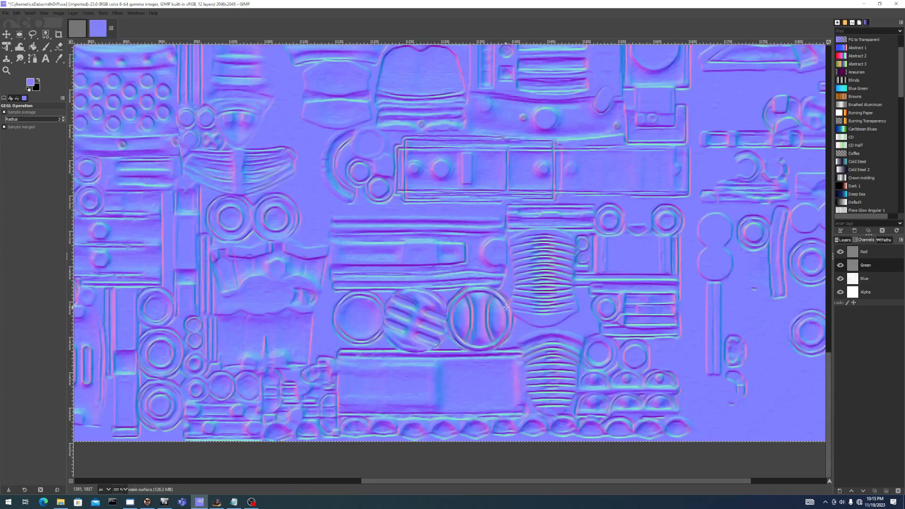
left_click_drag(474, 334, 532, 354)
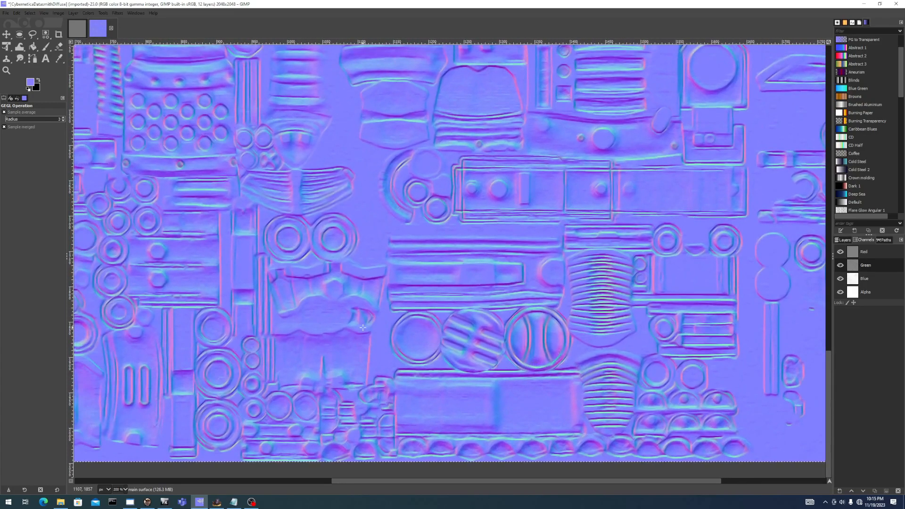
Examine the lower and middle areas of the normal map for further panels with wrong relief
left_click_drag(93, 326, 478, 319)
left_click_drag(154, 249, 289, 283)
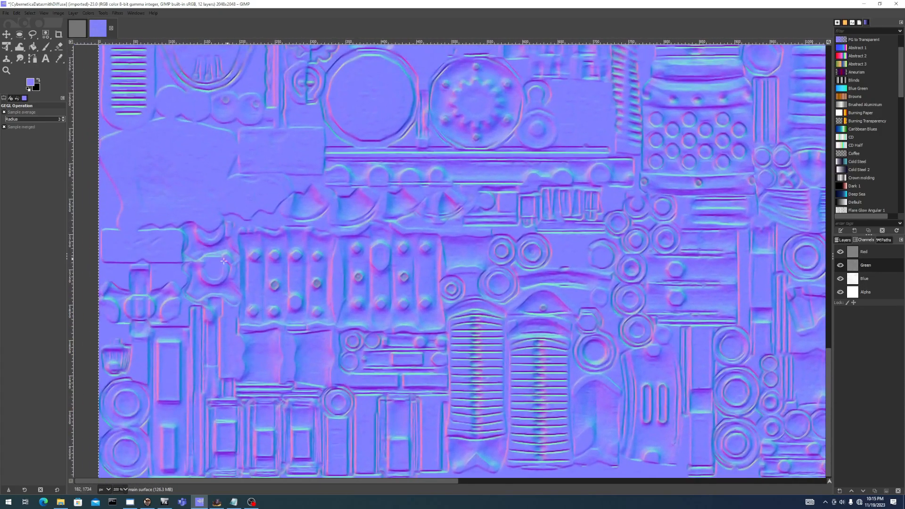
left_click_drag(438, 157, 372, 327)
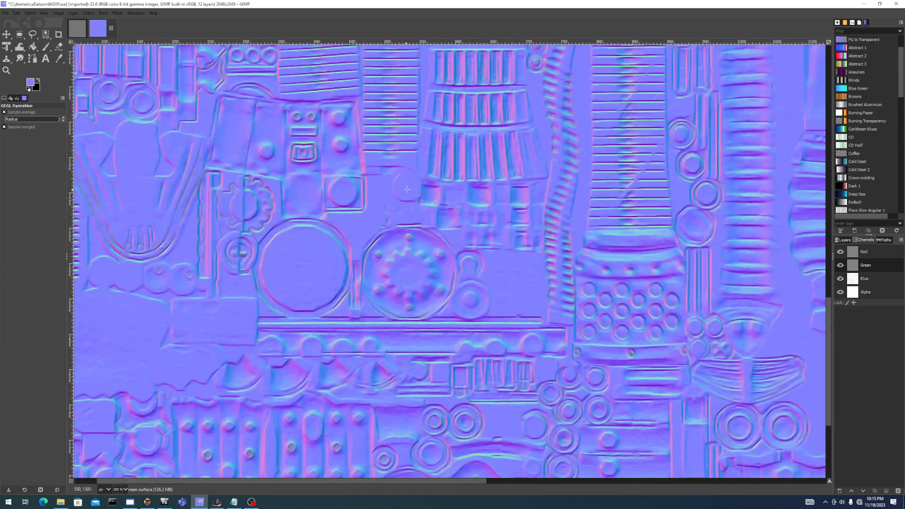
left_click_drag(608, 313, 483, 238)
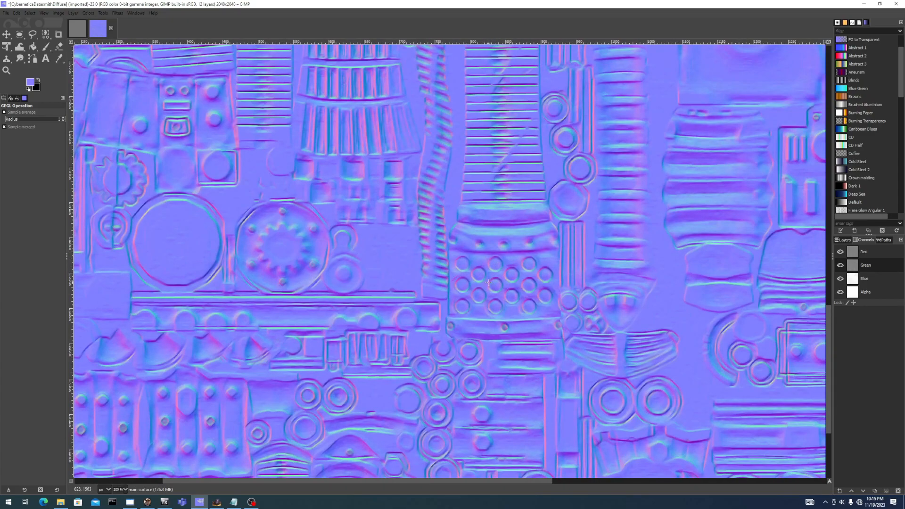
left_click_drag(600, 337, 344, 165)
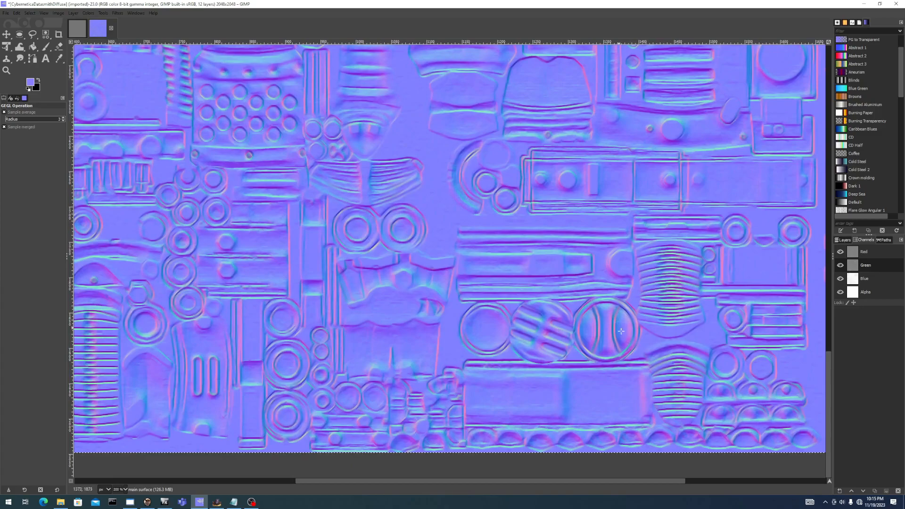
left_click_drag(623, 251, 582, 312)
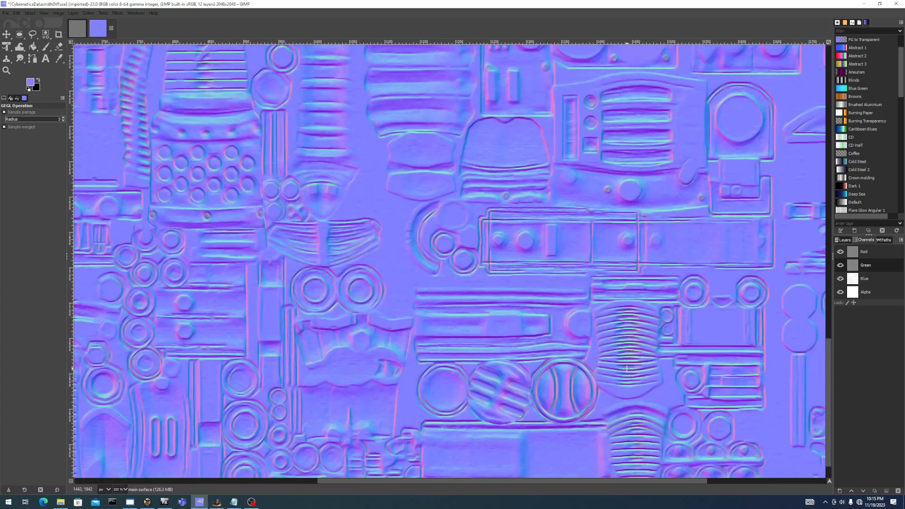
scroll(588, 305, "up", 5)
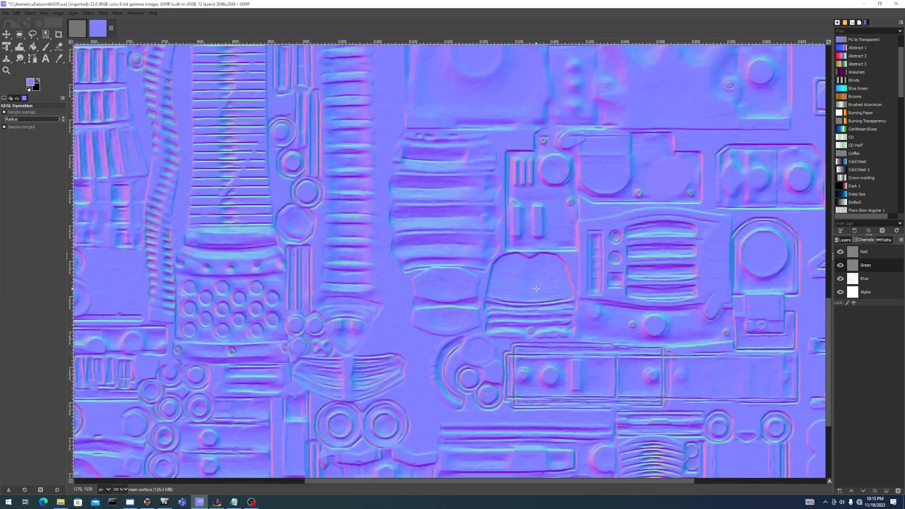
Switch to FX Editor and compare the back and shoulders of the datasmith model with the normal map panels
key("alt+Tab")
mouse_move(398, 228)
left_mouse_down()
mouse_move(683, 246)
mouse_move(487, 250)
mouse_move(402, 240)
left_mouse_up()
key("alt+Tab")
key("alt+Tab")
scroll(339, 225, "up", 5)
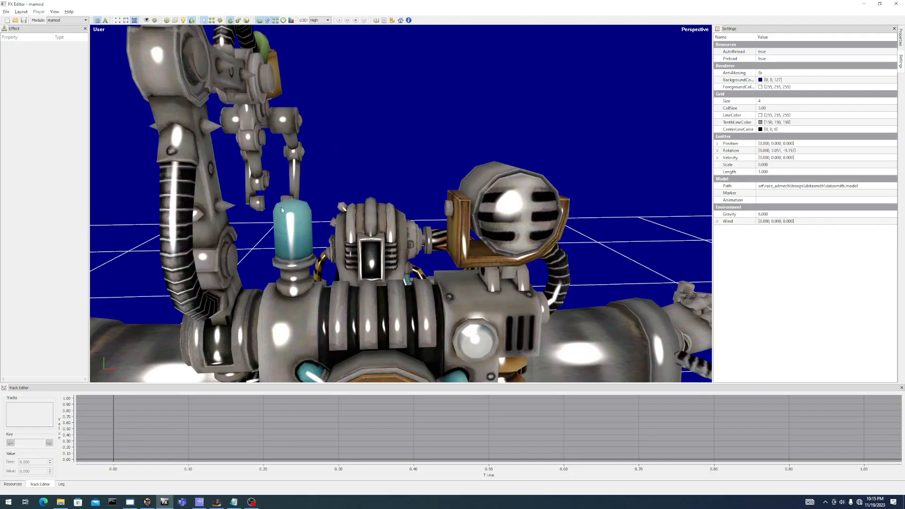
key("alt+Tab")
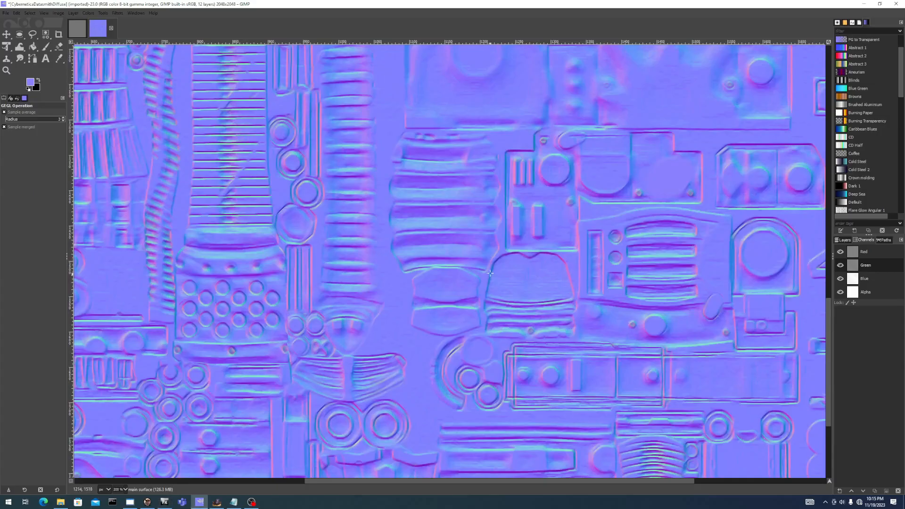
key("alt+Tab")
left_click_drag(341, 293, 312, 286)
key("alt+Tab")
Check the teal capsule's base on the model and outline the dome-shaped panel with the ribbed lower band using a closed Free Select contour
left_click(33, 35)
left_click(21, 36)
left_click(32, 36)
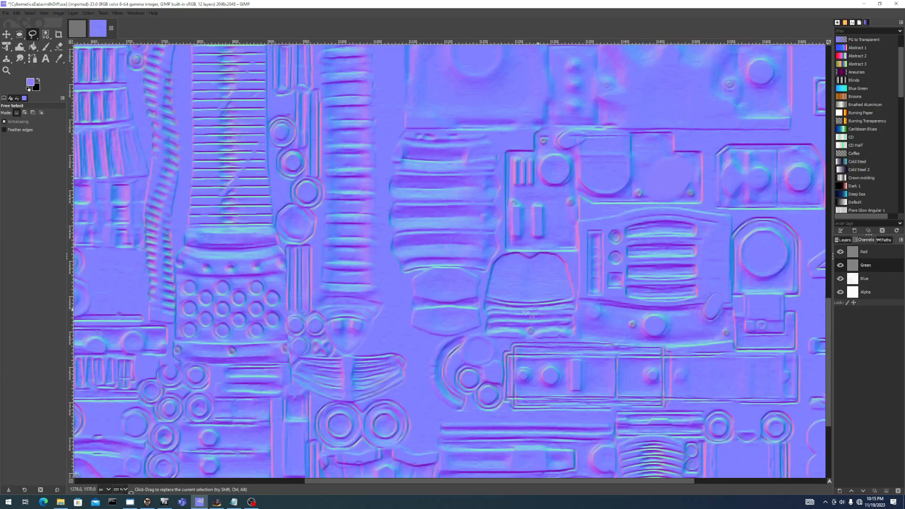
key("alt+Tab")
scroll(538, 310, "up", 5)
left_click_drag(538, 310, 421, 287)
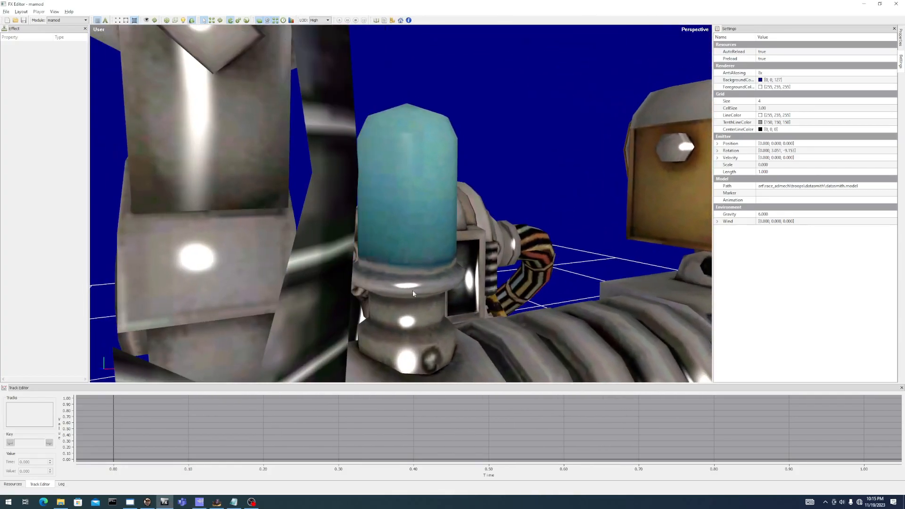
scroll(421, 268, "down", 5)
key("alt+Tab")
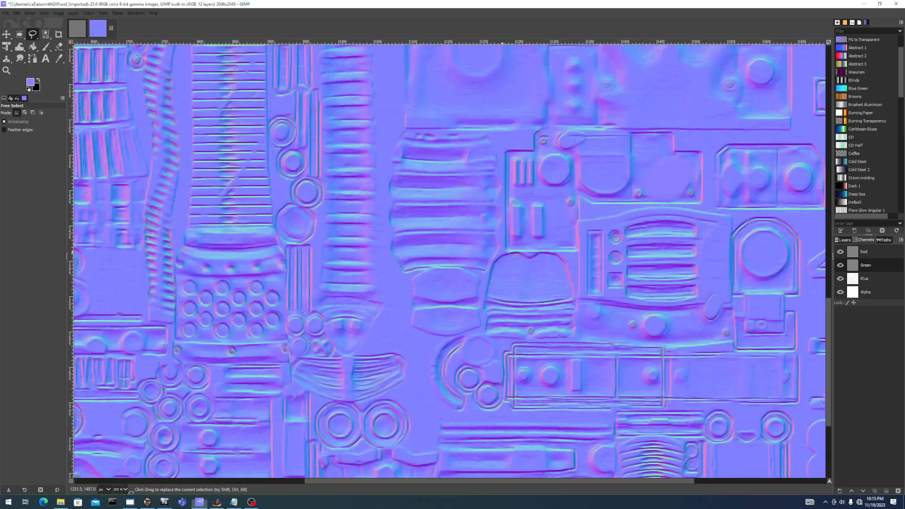
left_click(497, 256)
key("Escape")
mouse_move(485, 281)
left_mouse_down()
mouse_move(484, 333)
mouse_move(583, 340)
left_mouse_up()
left_click(498, 251)
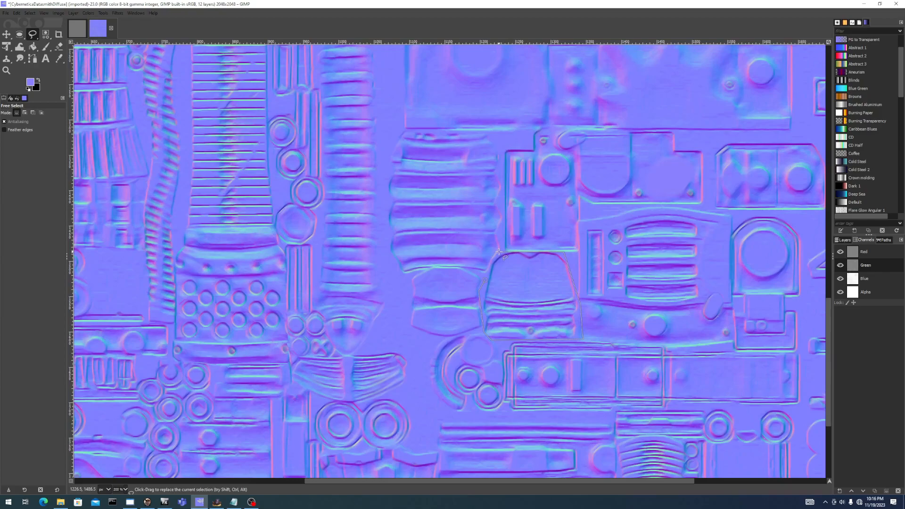
left_click(485, 280)
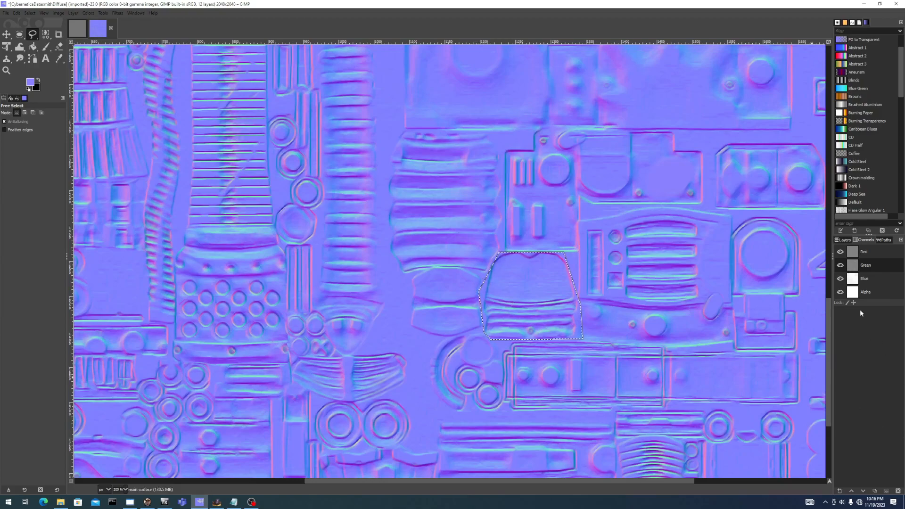
Invert only the green channel inside the dome-shaped panel selection and clear the selection
left_click(88, 13)
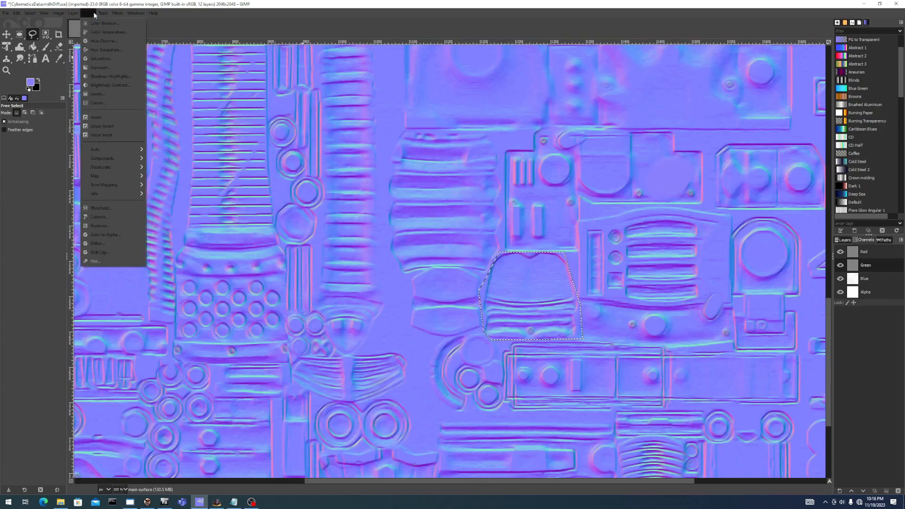
left_click(112, 120)
key("ctrl+shift+a")
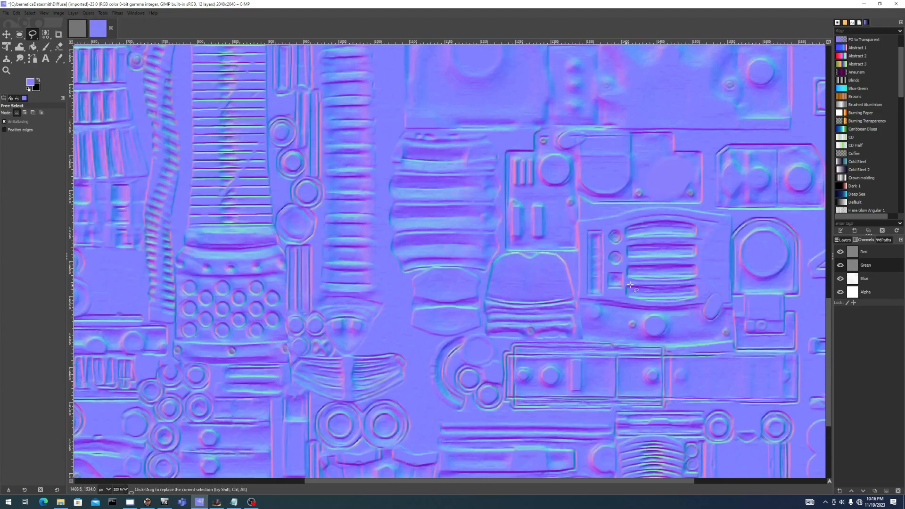
Check the panels above the dome-shaped panel against the back of the datasmith model in FX Editor
left_click_drag(696, 292, 632, 313)
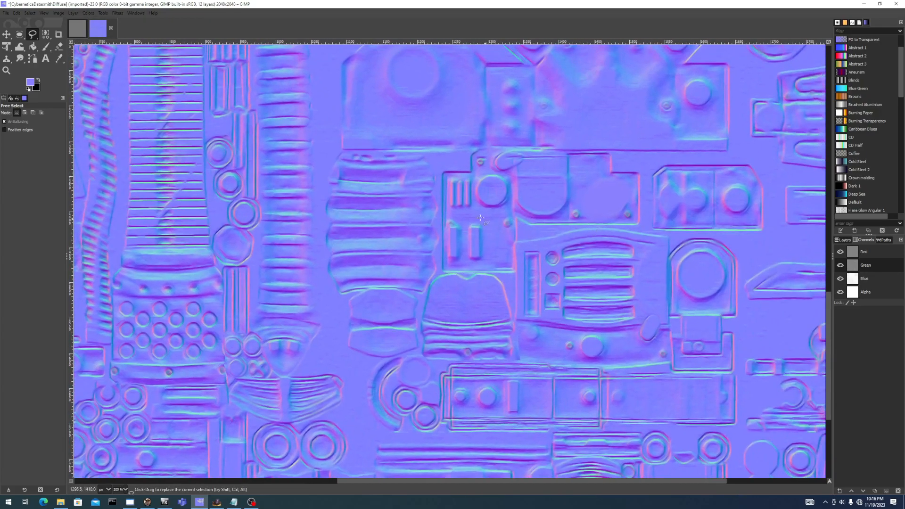
left_click_drag(474, 216, 471, 262)
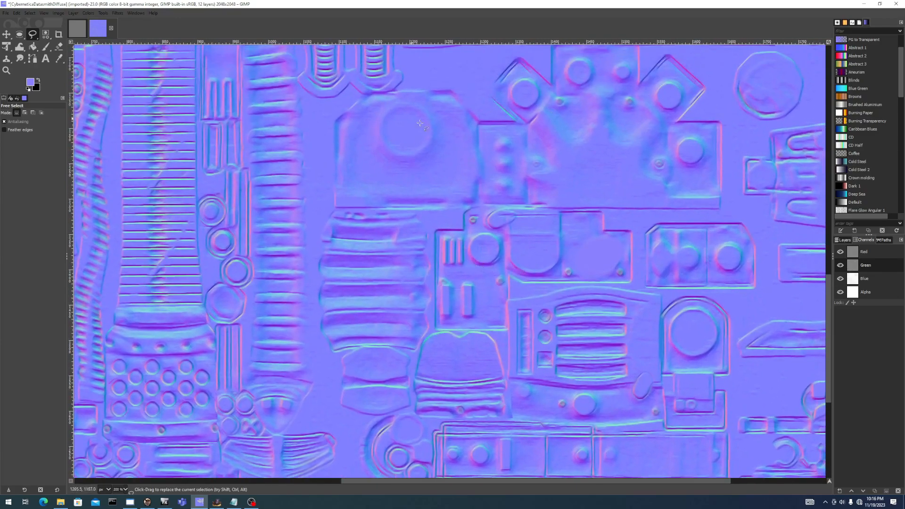
key("alt+Tab")
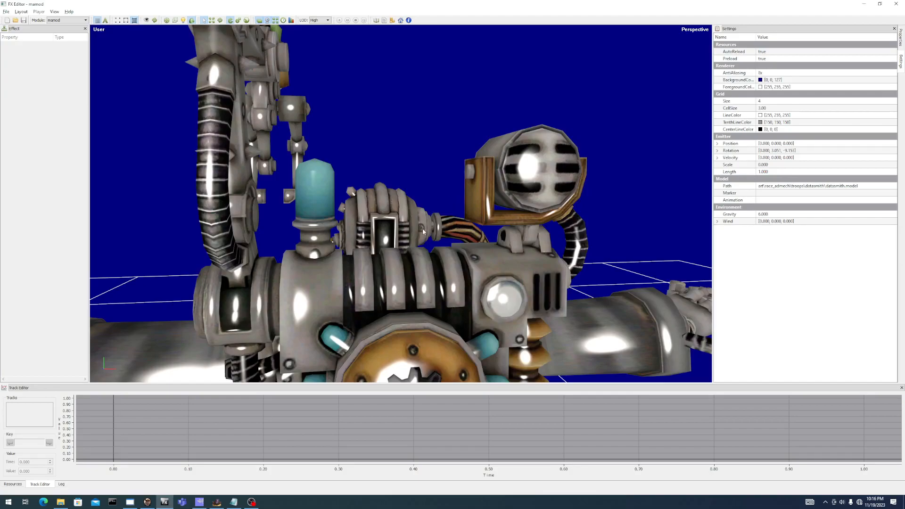
scroll(423, 232, "down", 3)
key("alt+Tab")
Start exporting the normal map to the datasmith folder as CyberneticaDatasmithNormal.dds
key("ctrl+shift+e")
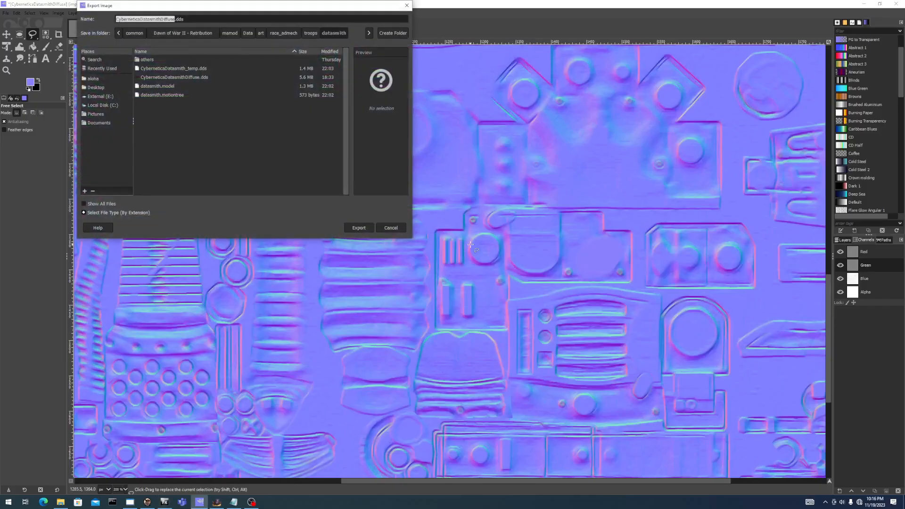
key("Right")
key("BackSpace")
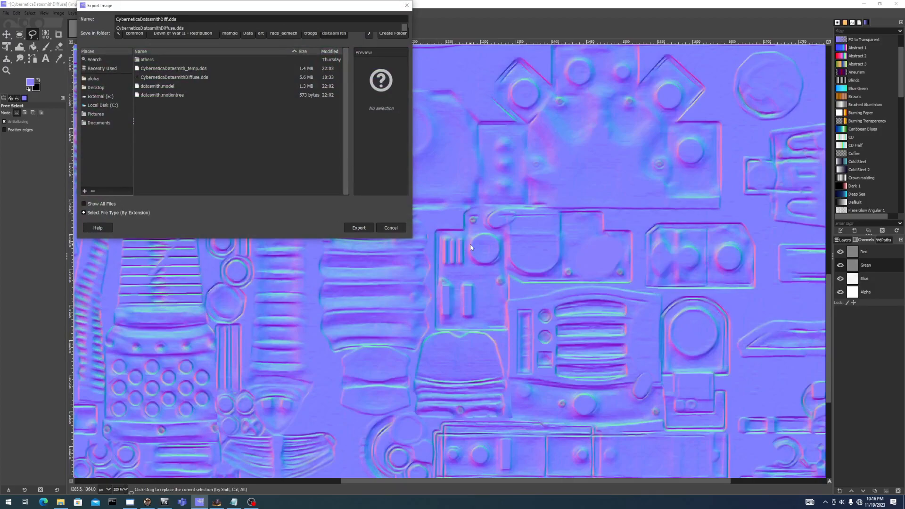
key("BackSpace")
key("BackSpace")
key("BackSpace")
type("Normal")
left_click(359, 227)
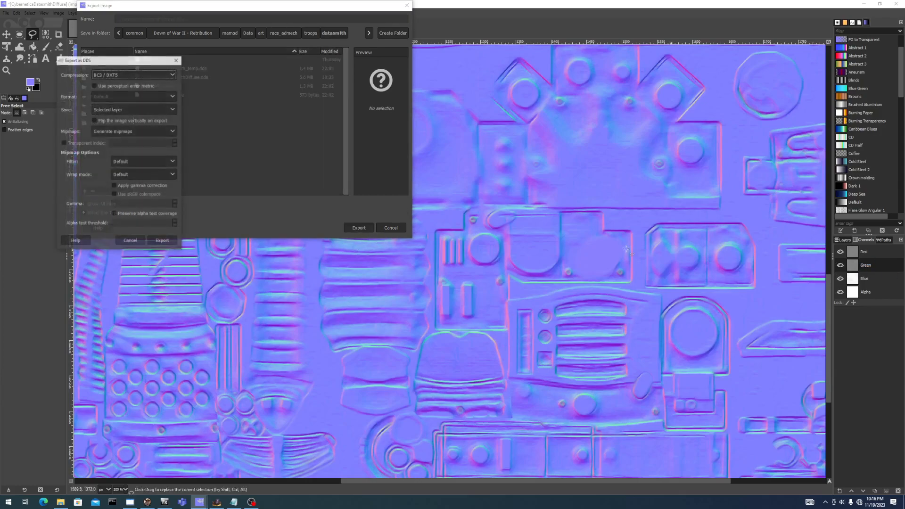
Set the DDS compression to BC1 / DXT1 and complete the export
left_click(122, 75)
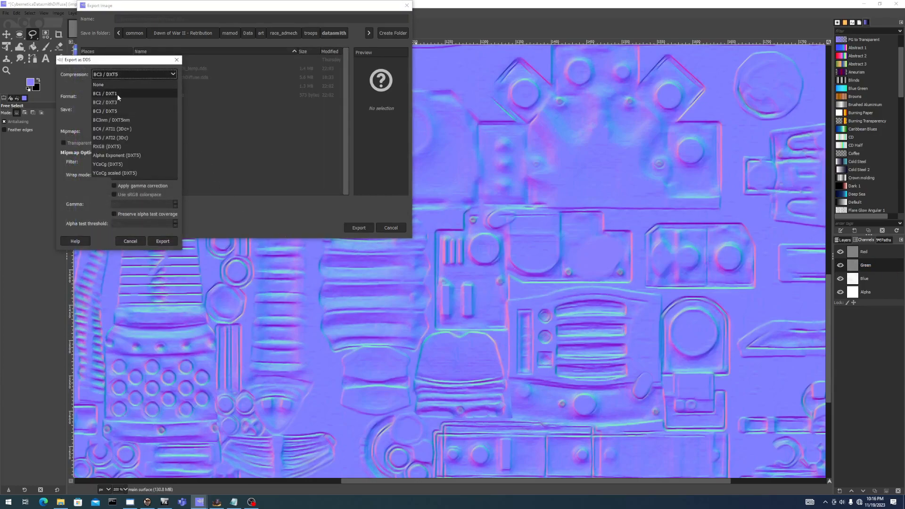
left_click(118, 94)
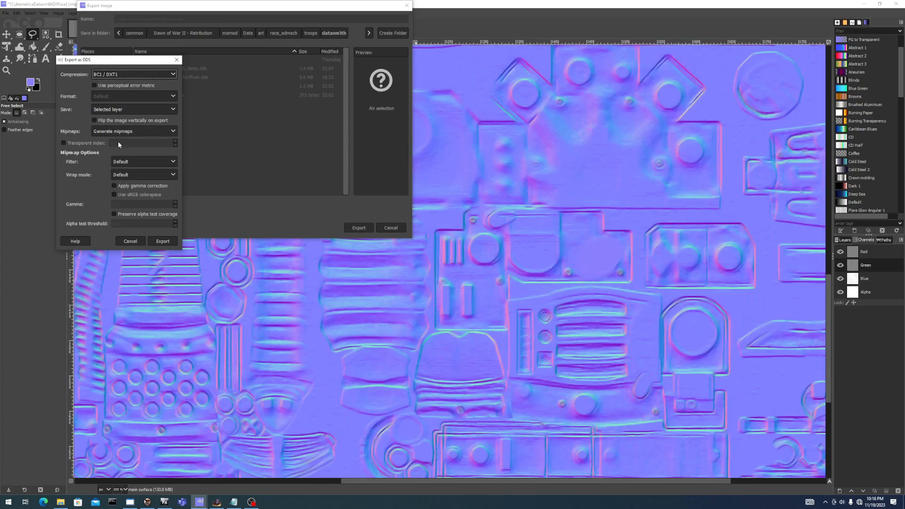
left_click(162, 241)
Switch to Model Editor and assign CyberneticaDatasmithNormal from the datasmith folder as the material's normalMap texture
key("alt+Tab")
key("Tab")
left_click(318, 223)
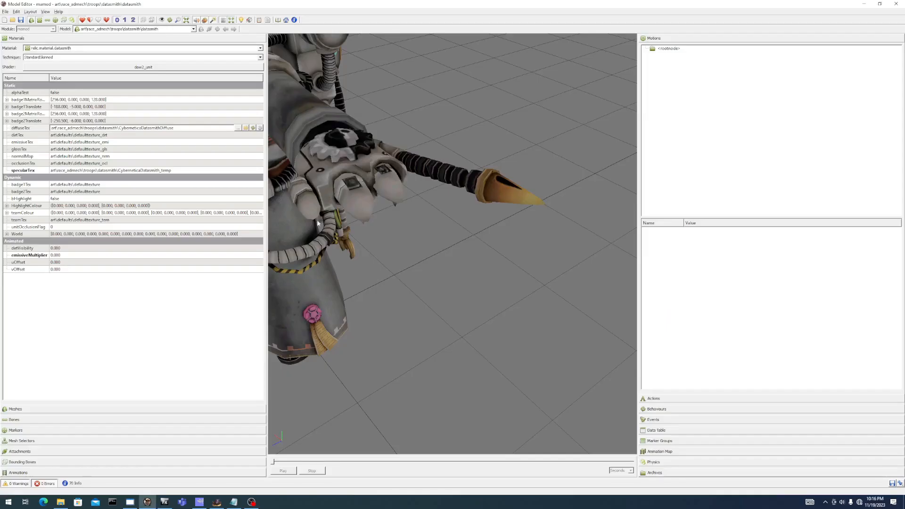
double_click(180, 131)
key("ctrl+c")
double_click(105, 157)
key("ctrl+v")
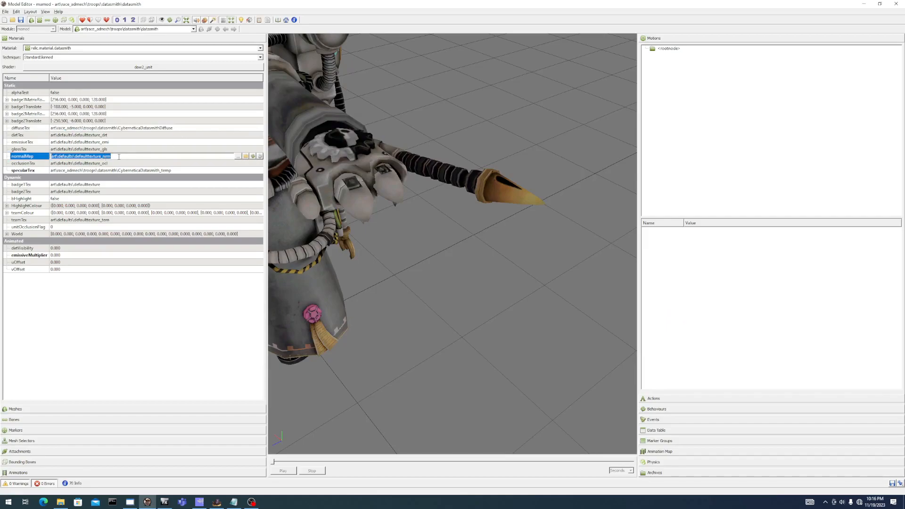
left_click(238, 156)
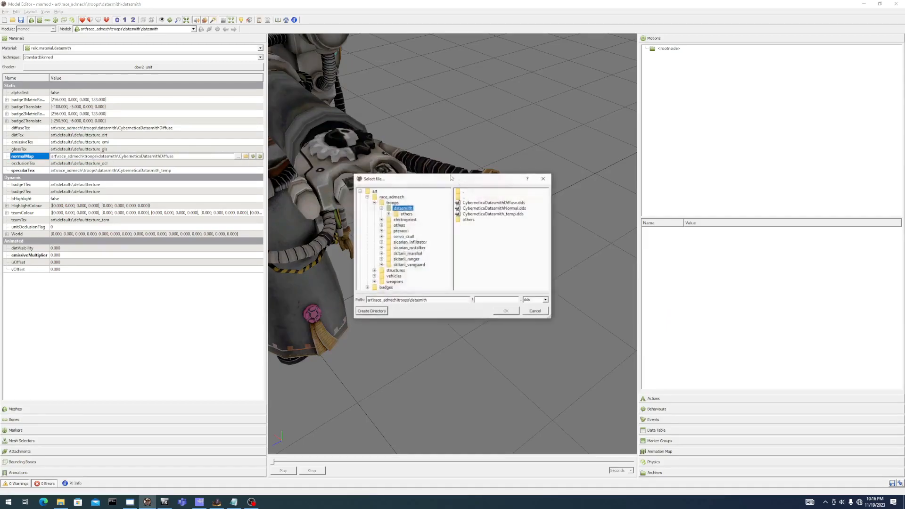
double_click(503, 220)
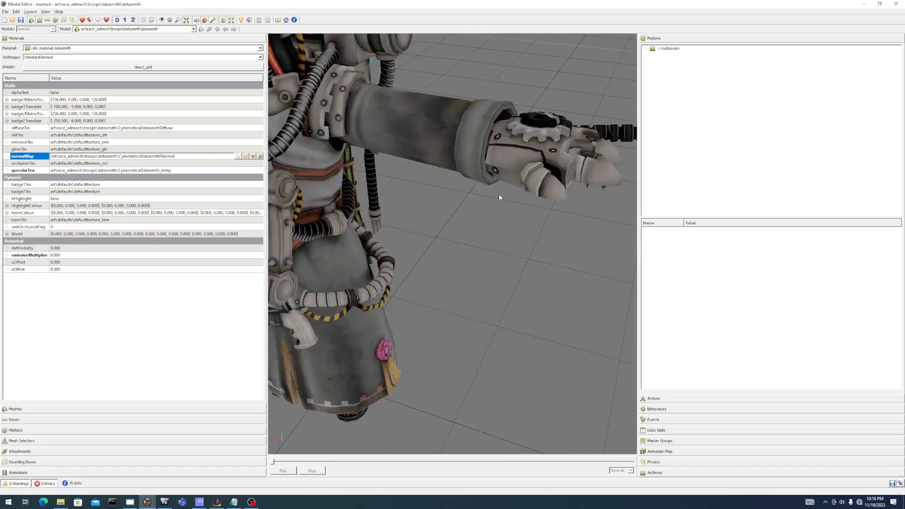
left_click(443, 258)
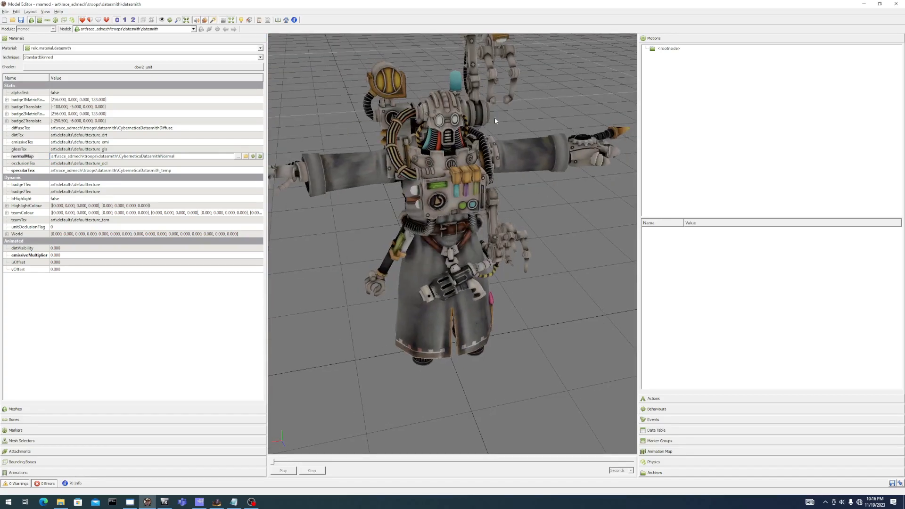
Switch to FX Editor and examine the normal map on the datasmith's chest, shoulder lamp and back
left_click(165, 502)
right_click(165, 501)
left_click(168, 489)
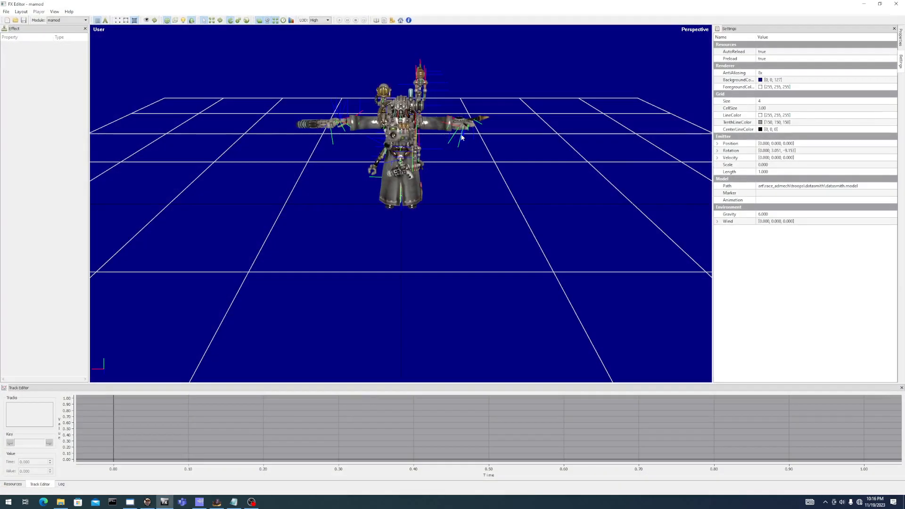
left_click_drag(461, 135, 459, 155)
scroll(438, 151, "up", 5)
scroll(467, 157, "up", 2)
scroll(458, 155, "up", 2)
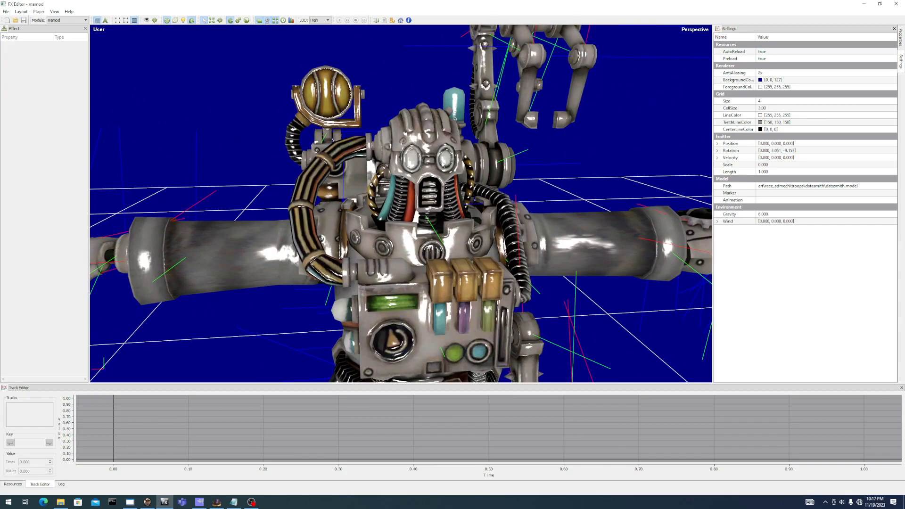
left_click_drag(412, 271, 476, 233)
left_click_drag(482, 267, 417, 183)
scroll(403, 208, "up", 3)
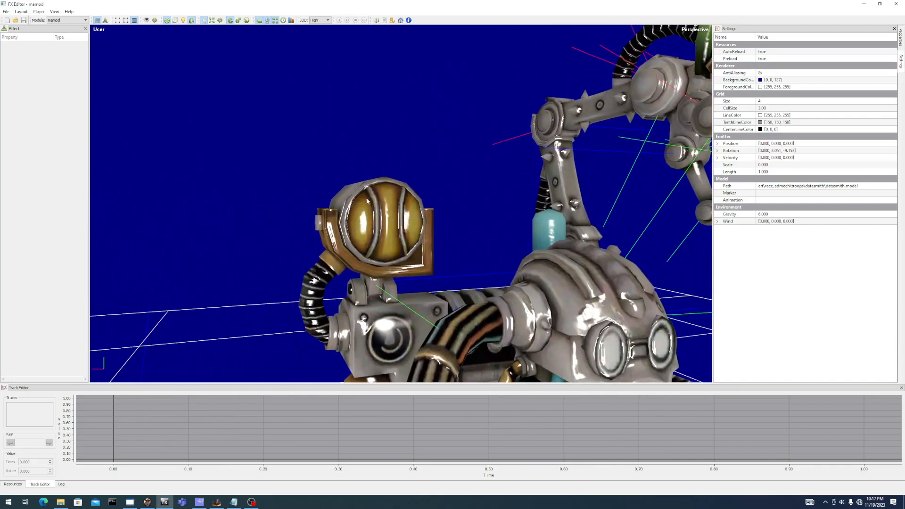
left_click_drag(408, 231, 478, 249)
scroll(415, 235, "up", 3)
left_click_drag(414, 241, 341, 199)
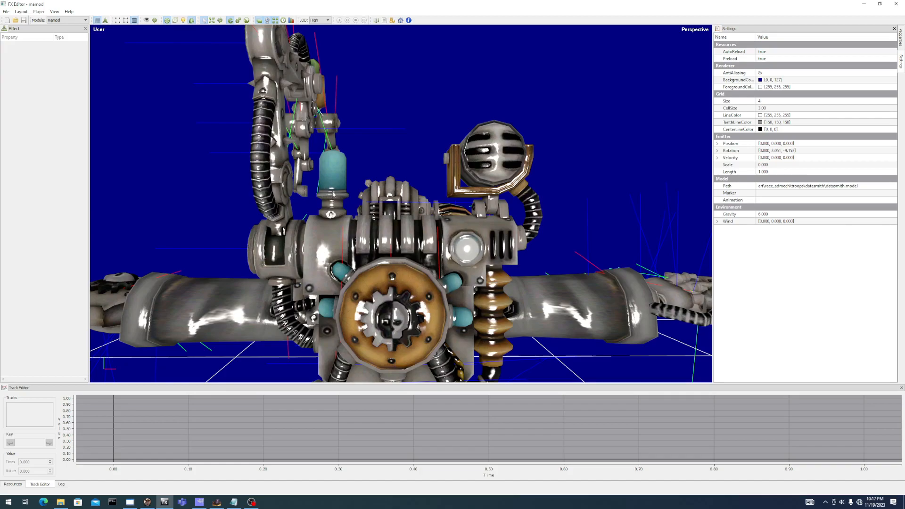
Inspect the surface relief on the datasmith's head, mask, hoses, arms and round shoulder lens from several angles
scroll(330, 256, "down", 4)
left_click_drag(330, 256, 416, 256)
left_click_drag(467, 213, 419, 198)
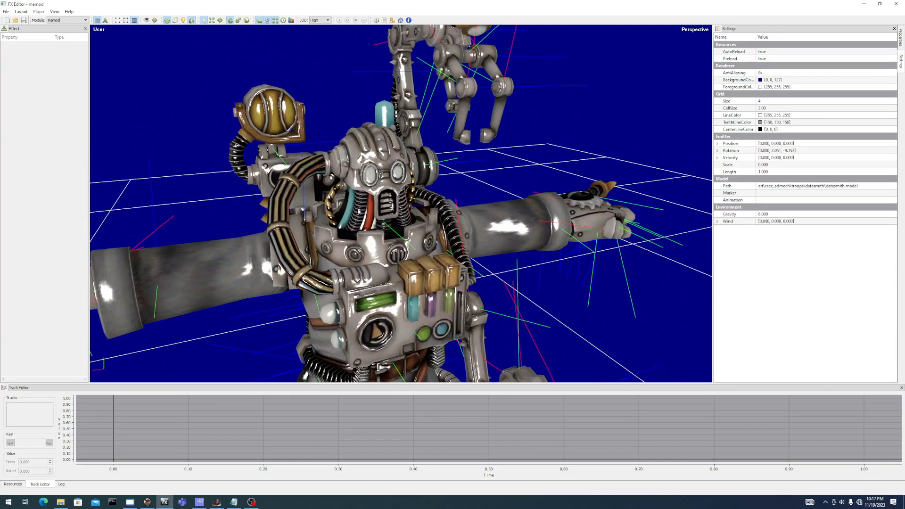
left_click_drag(366, 195, 284, 193)
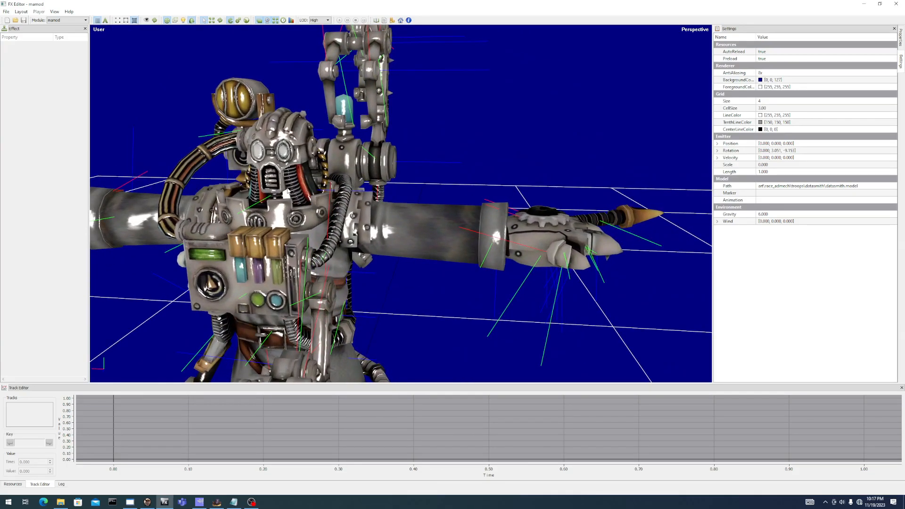
scroll(297, 182, "up", 5)
left_click_drag(196, 288, 261, 209)
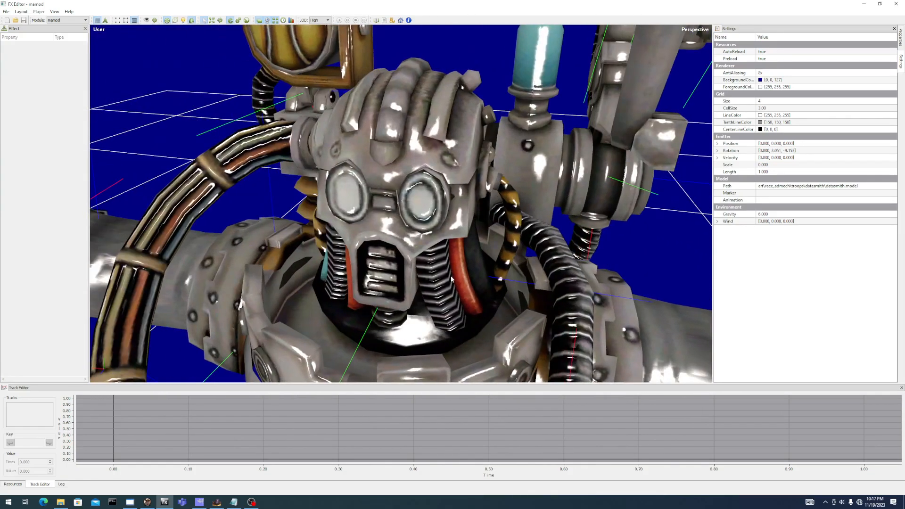
left_click_drag(451, 279, 376, 262)
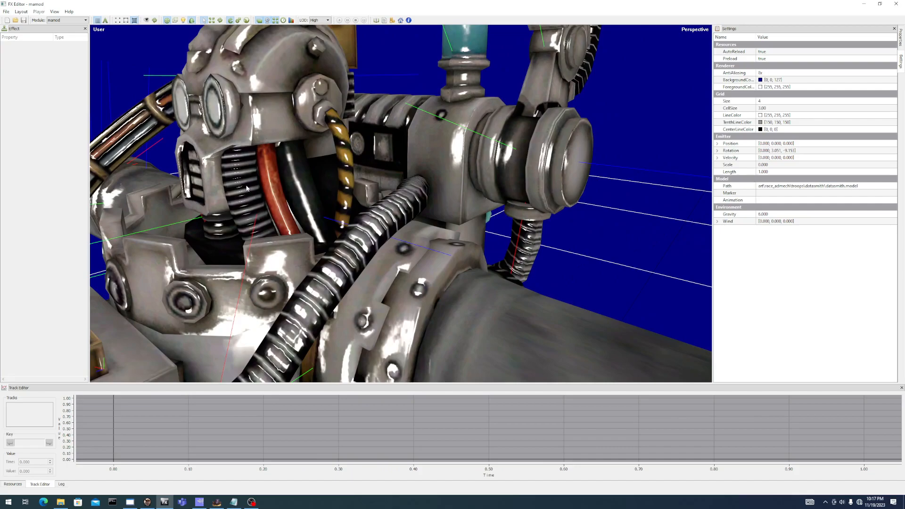
left_click_drag(233, 187, 290, 177)
scroll(308, 196, "down", 5)
left_click_drag(440, 278, 381, 202)
scroll(381, 202, "up", 5)
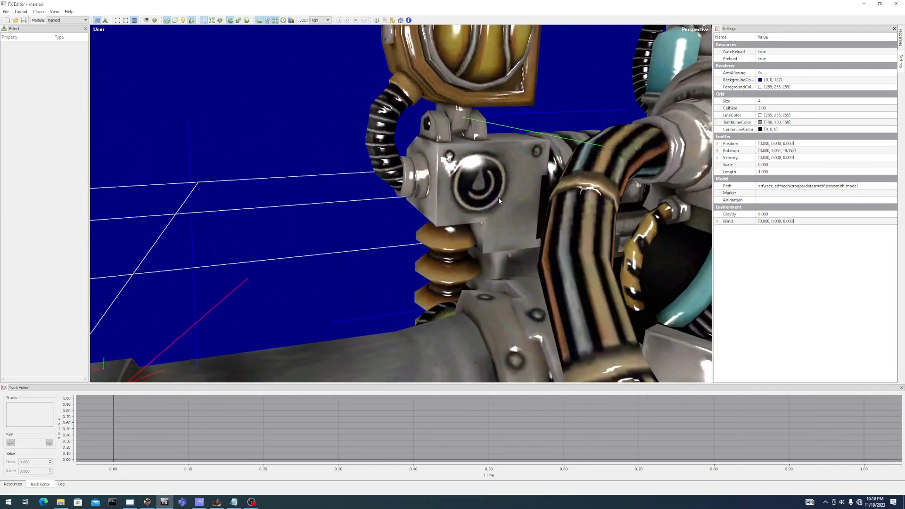
left_click_drag(511, 193, 405, 194)
Switch to GIMP and paint out the swirl inside the small ringed circle with flat normal-map blue across all colour channels
key("alt+Tab")
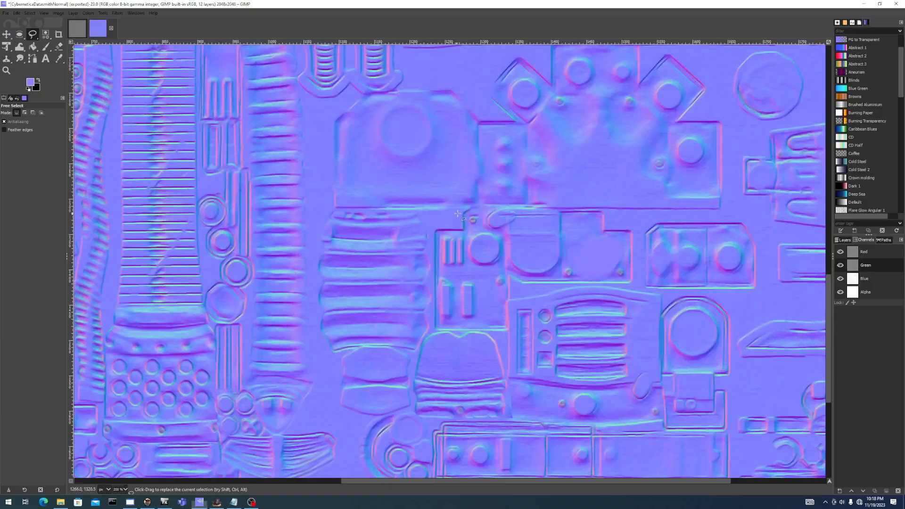
scroll(472, 222, "down", 3, "ctrl")
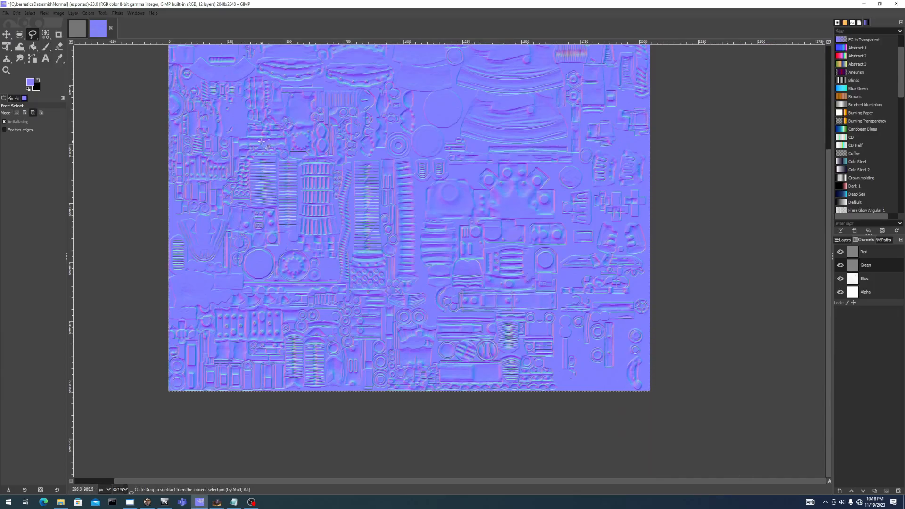
scroll(261, 142, "up", 2, "ctrl")
left_click_drag(293, 138, 426, 504)
left_click_drag(784, 430, 539, 417)
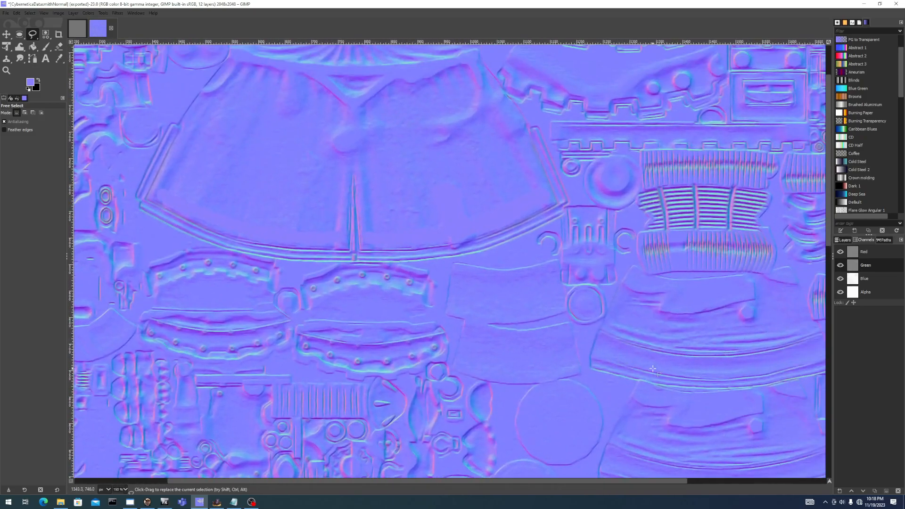
left_click_drag(780, 301, 438, 253)
left_click_drag(583, 166, 586, 232)
scroll(586, 232, "up", 1)
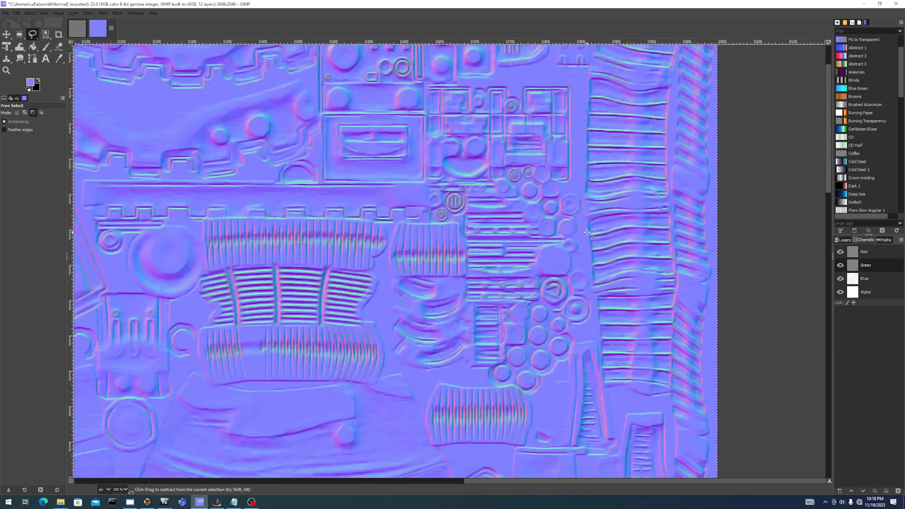
scroll(586, 232, "up", 1)
scroll(540, 319, "up", 1)
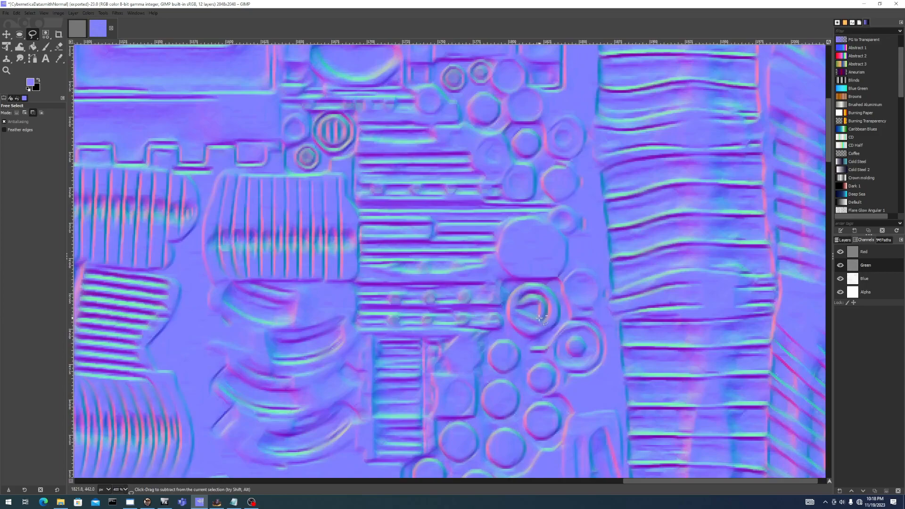
scroll(540, 319, "up", 2)
left_click(46, 48)
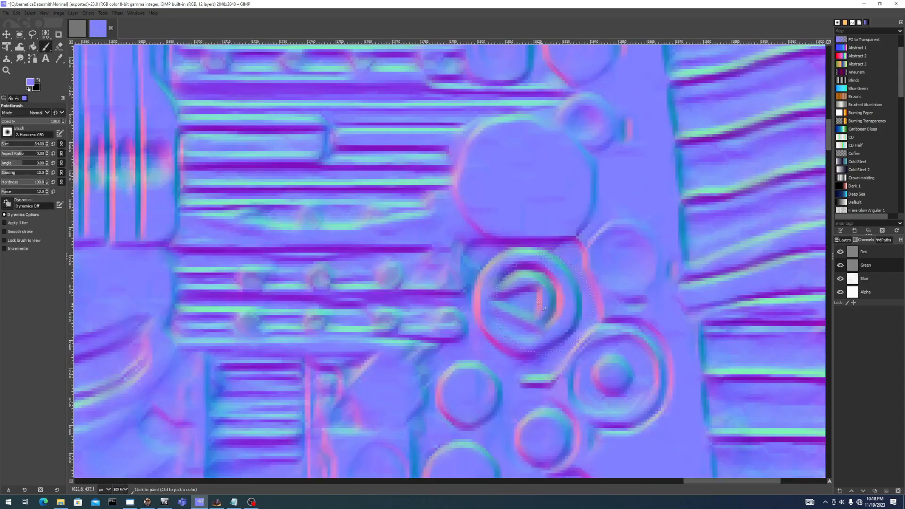
left_click(527, 302)
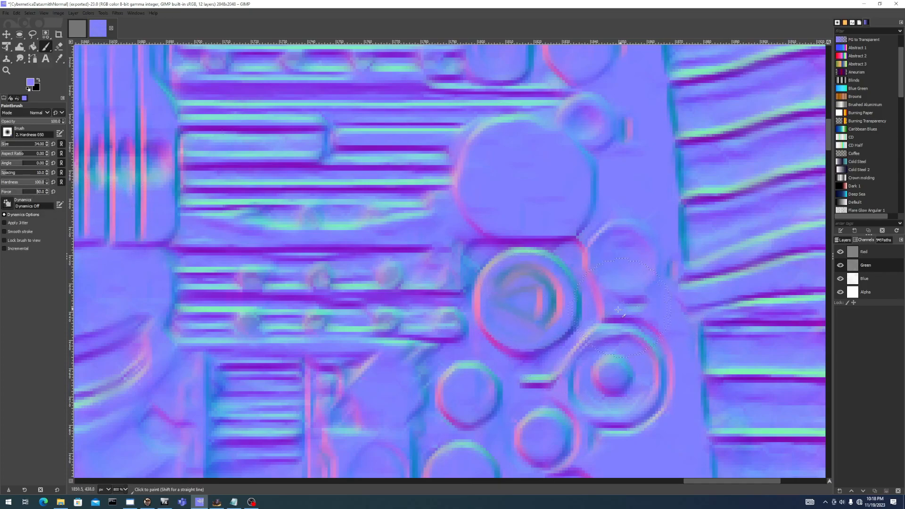
left_click(874, 281)
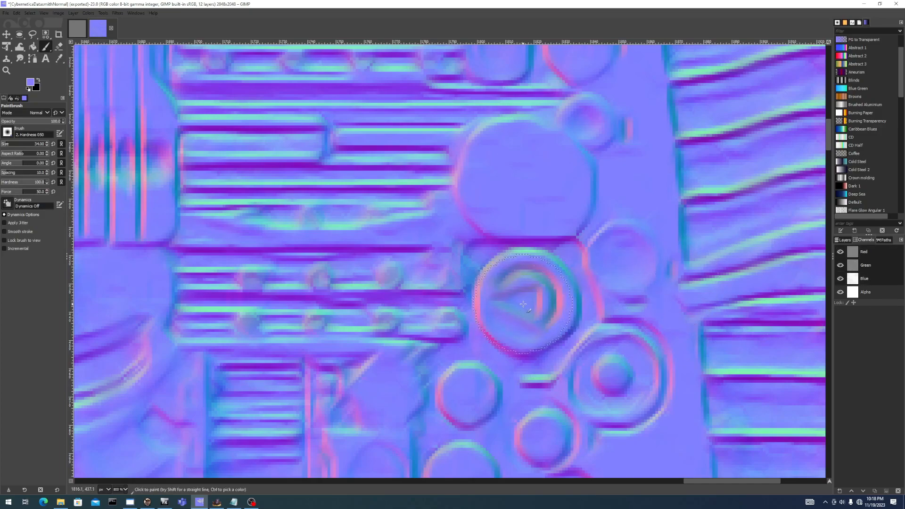
left_click_drag(527, 302, 526, 303)
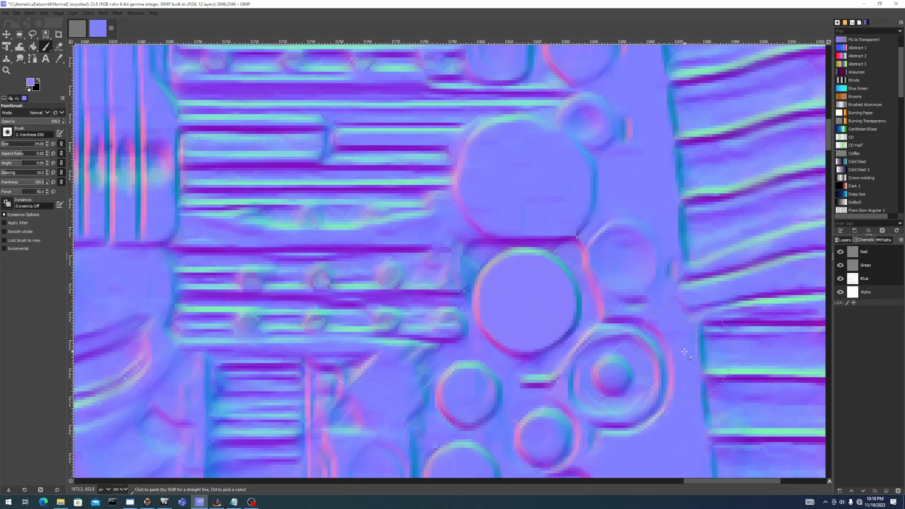
Export the corrected normal map again to the datasmith folder as a DDS with BC1 / DXT1 compression
key("shift+ctrl+e")
key("Return")
key("Escape")
key("alt+Tab")
left_click_drag(411, 246, 244, 166)
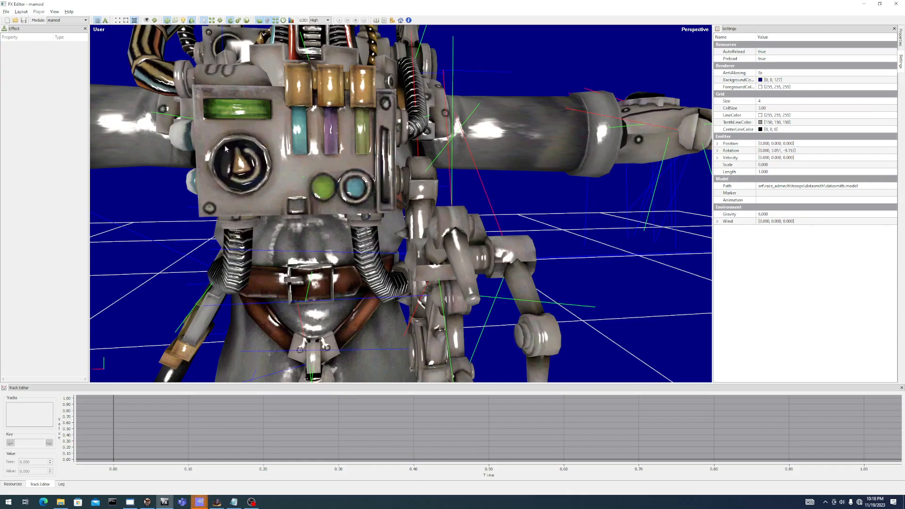
key("alt+Tab")
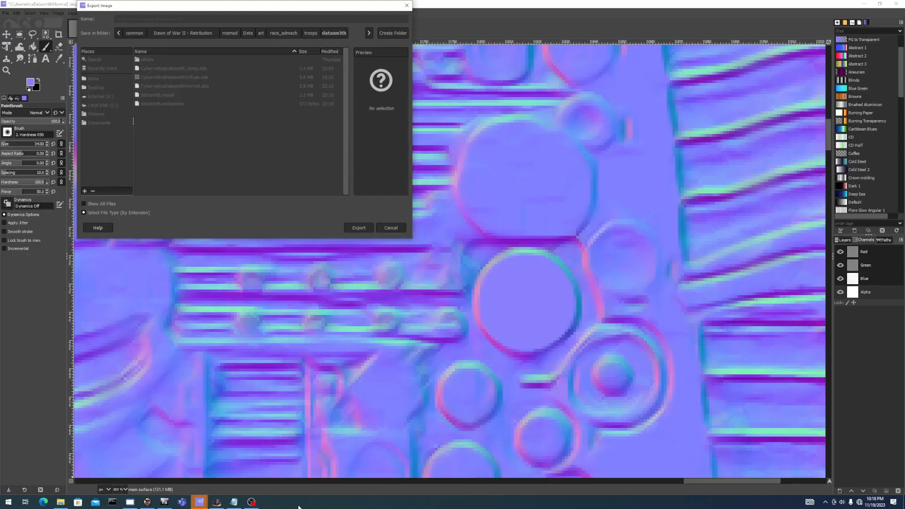
mouse_move(211, 503)
left_click(237, 468)
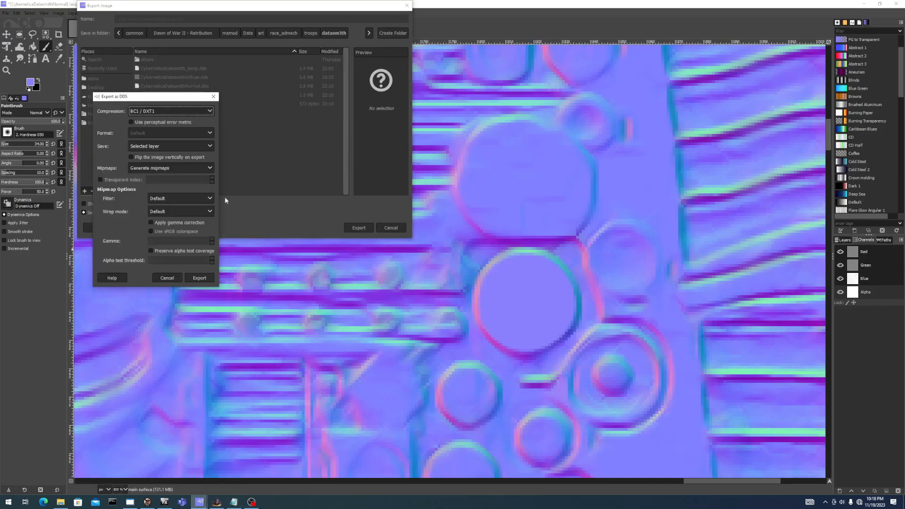
left_click(196, 279)
Switch to FX Editor and examine the highlights and hem trim around the datasmith's robe from several sides
key("alt+Tab")
left_click_drag(361, 190, 164, 181)
left_click_drag(346, 238, 455, 258)
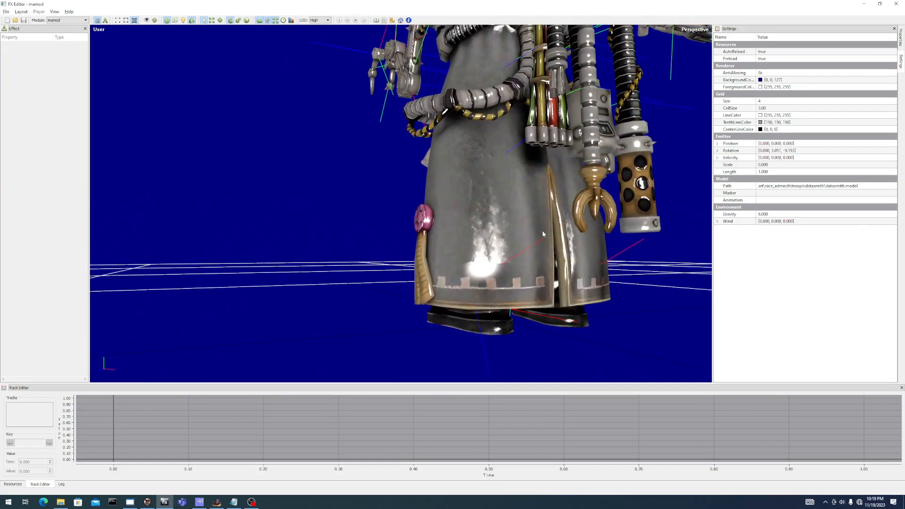
left_click_drag(529, 279, 787, 244)
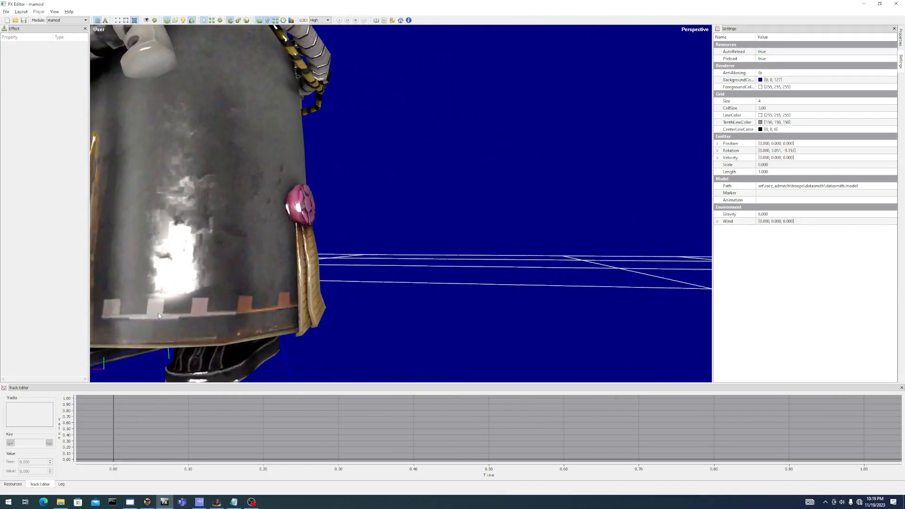
left_click_drag(187, 313, 307, 279)
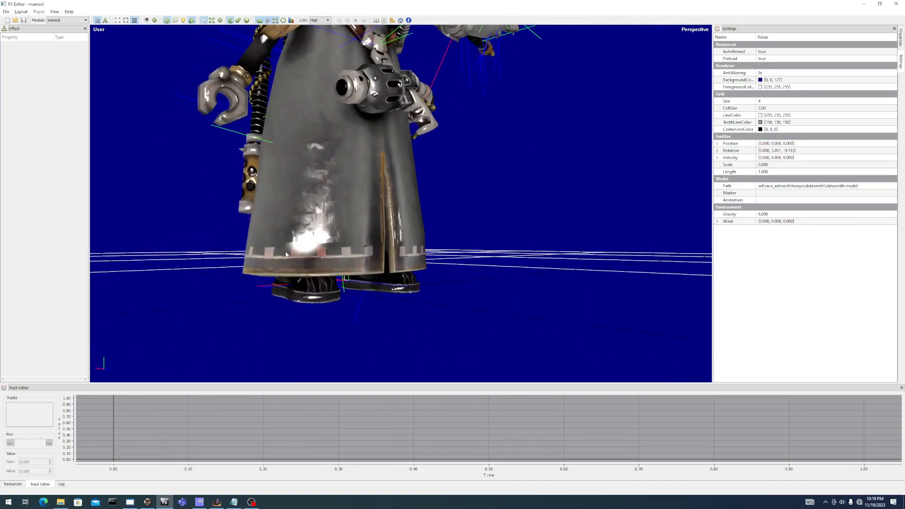
left_click_drag(258, 257, 303, 294)
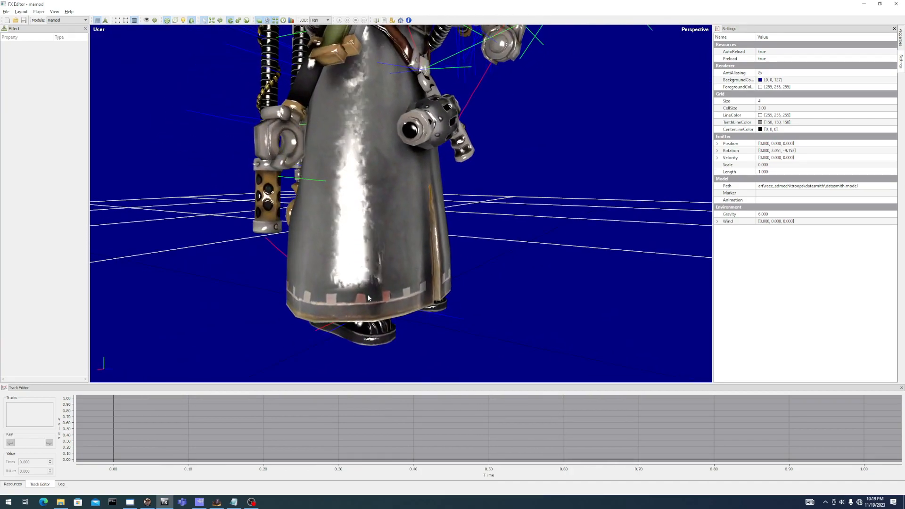
left_click_drag(286, 297, 494, 293)
left_click_drag(451, 252, 539, 273)
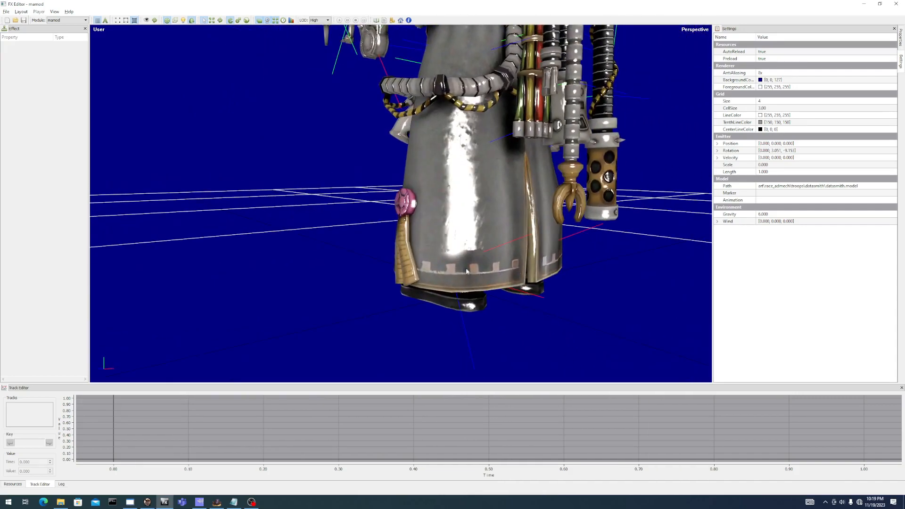
left_click_drag(434, 266, 555, 255)
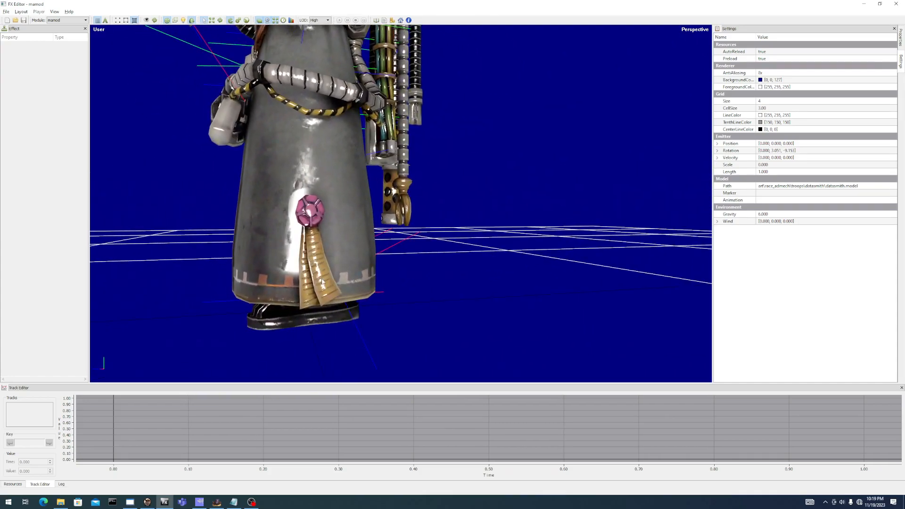
Switch to GIMP and examine the normal map's cables, ribbed hoses, robe, hem trim and round discs for remaining flaws
key("alt+Tab")
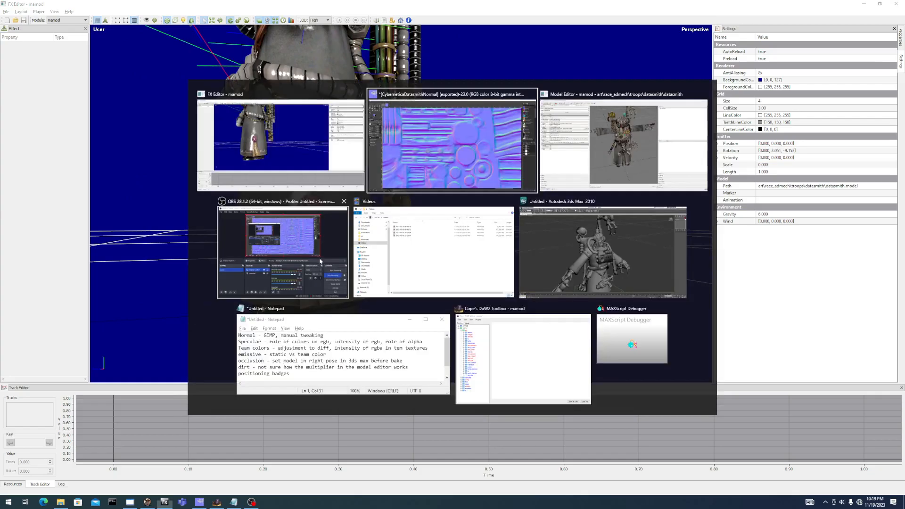
scroll(511, 249, "down", 5)
left_click_drag(562, 319, 507, 104)
scroll(521, 335, "down", 10)
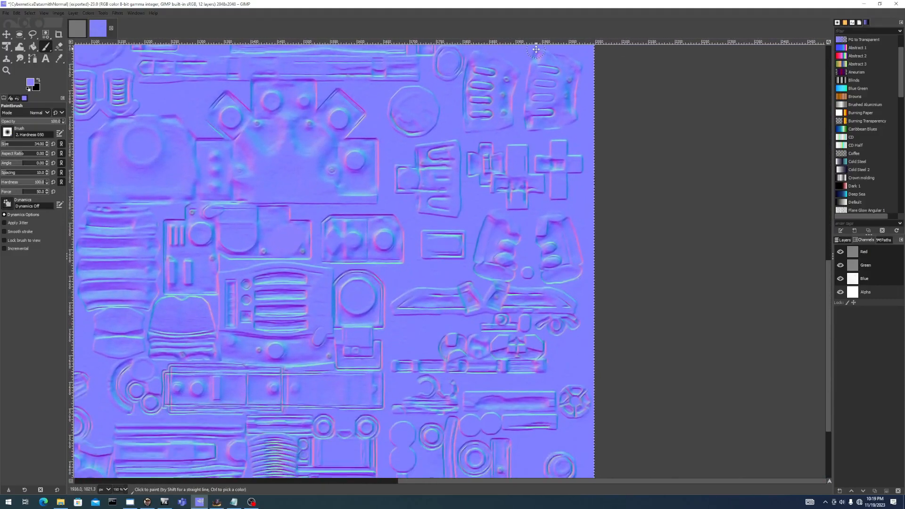
scroll(483, 232, "down", 3)
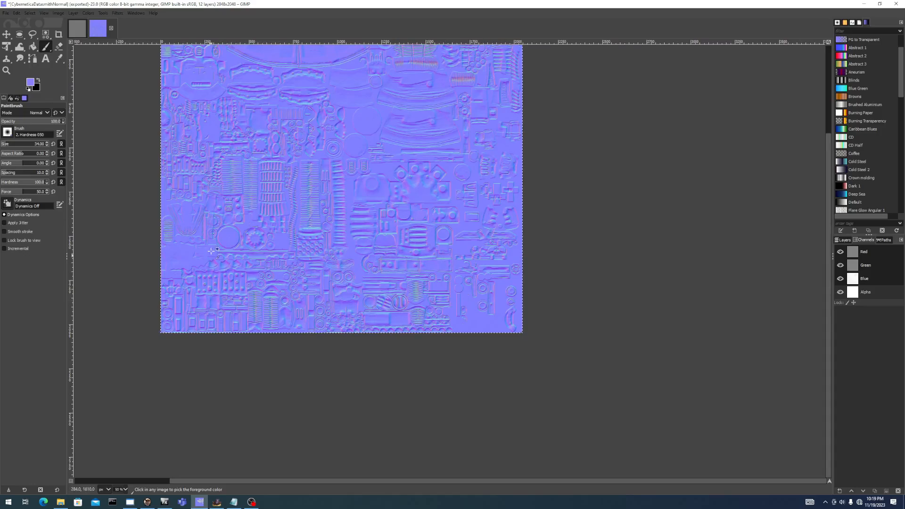
scroll(447, 129, "up", 1)
left_click_drag(555, 131, 488, 389)
scroll(496, 366, "down", 1)
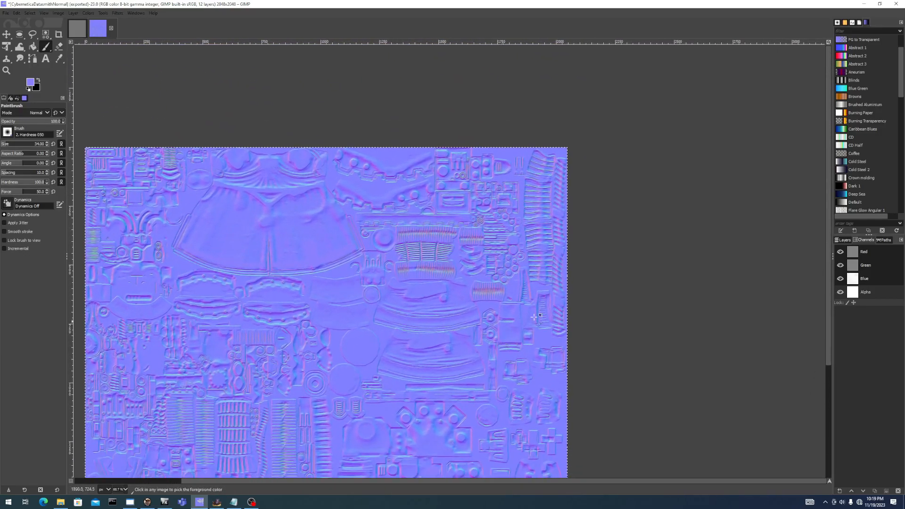
scroll(497, 366, "up", 5)
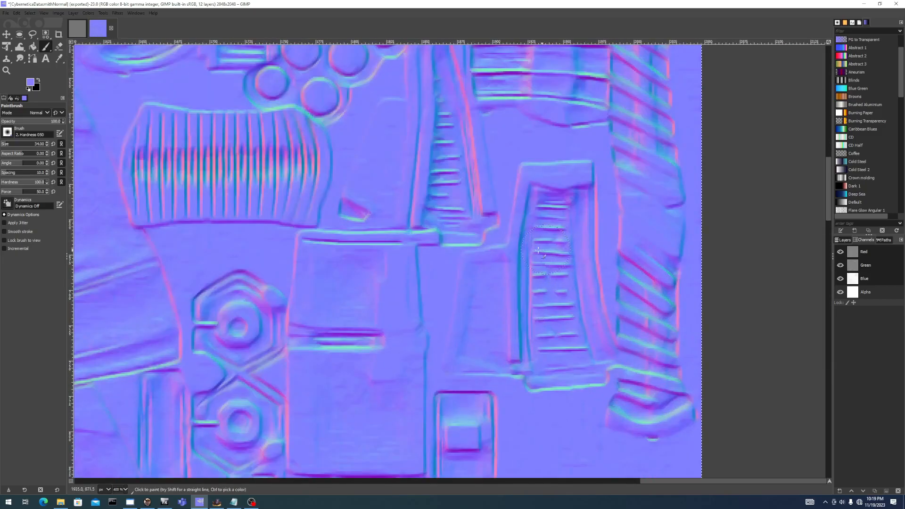
scroll(573, 240, "down", 3)
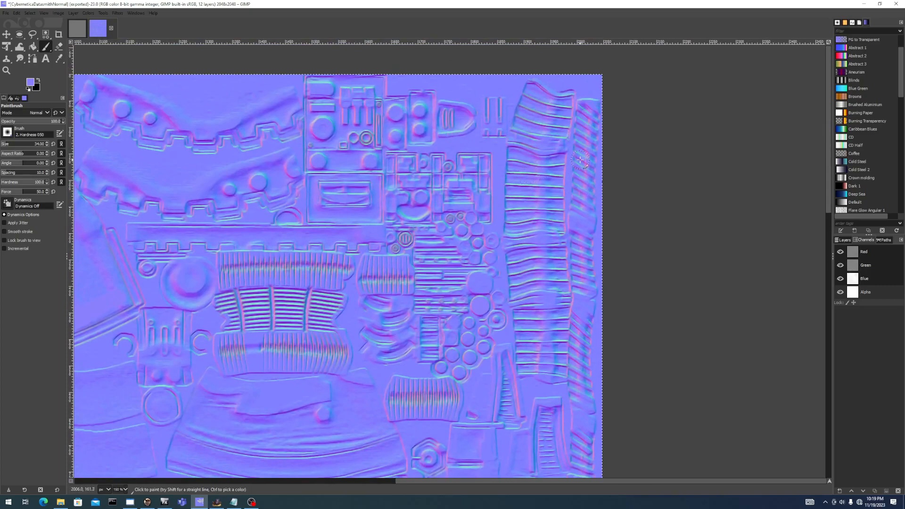
mouse_move(275, 282)
left_mouse_down()
mouse_move(455, 245)
mouse_move(479, 210)
left_mouse_up()
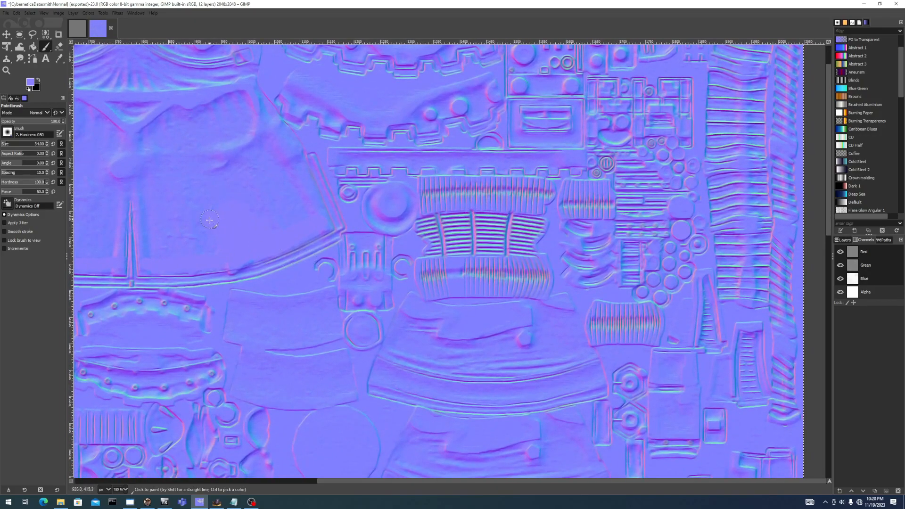
left_click_drag(460, 313, 495, 279)
mouse_move(383, 393)
left_mouse_down()
mouse_move(438, 310)
mouse_move(502, 241)
left_mouse_up()
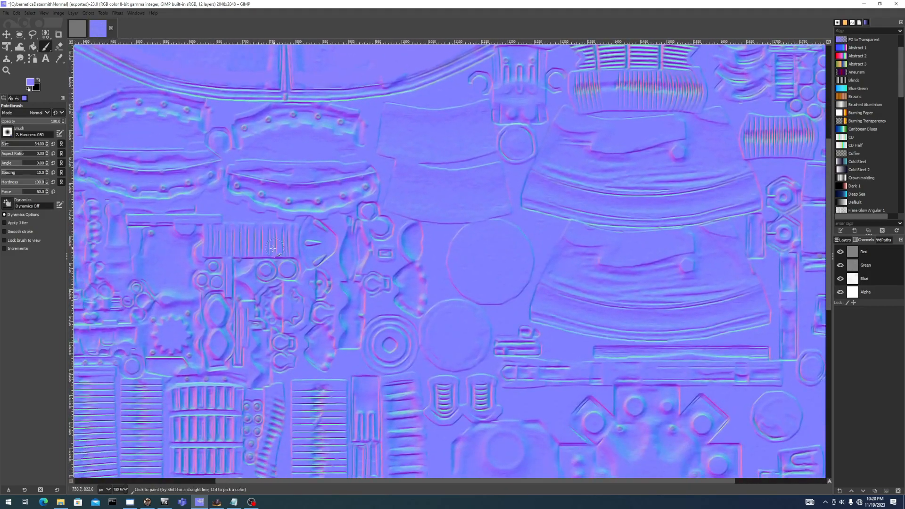
Outline the upper round disc below the robe pieces with Free Select and choose the green channel for editing
left_click(32, 35)
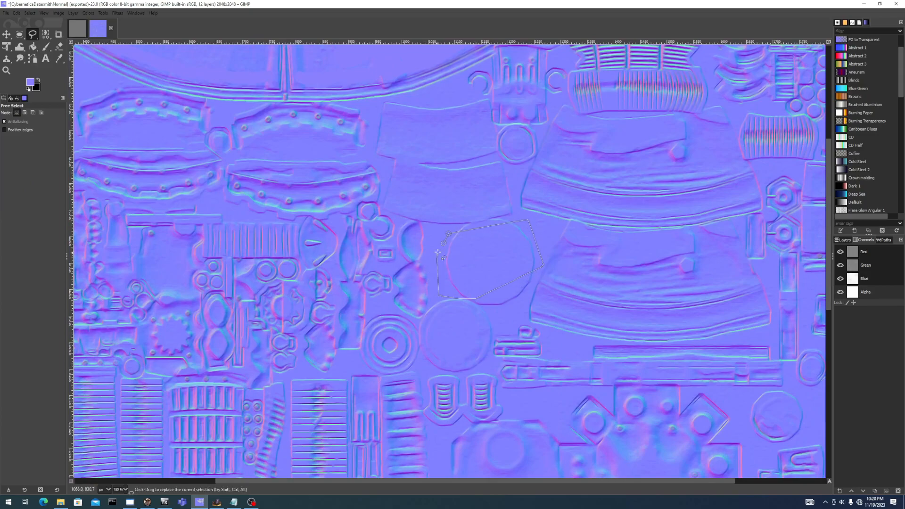
left_click(876, 265)
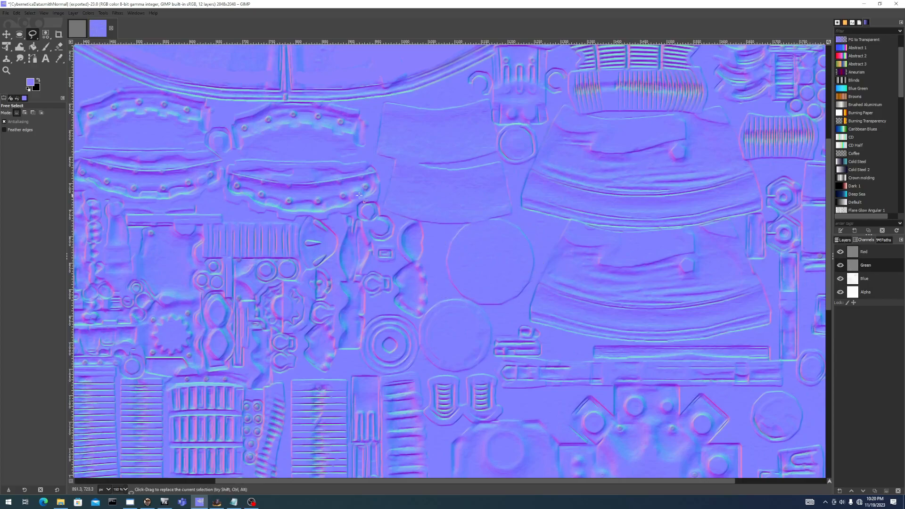
scroll(336, 244, "down", 4)
scroll(401, 290, "up", 3)
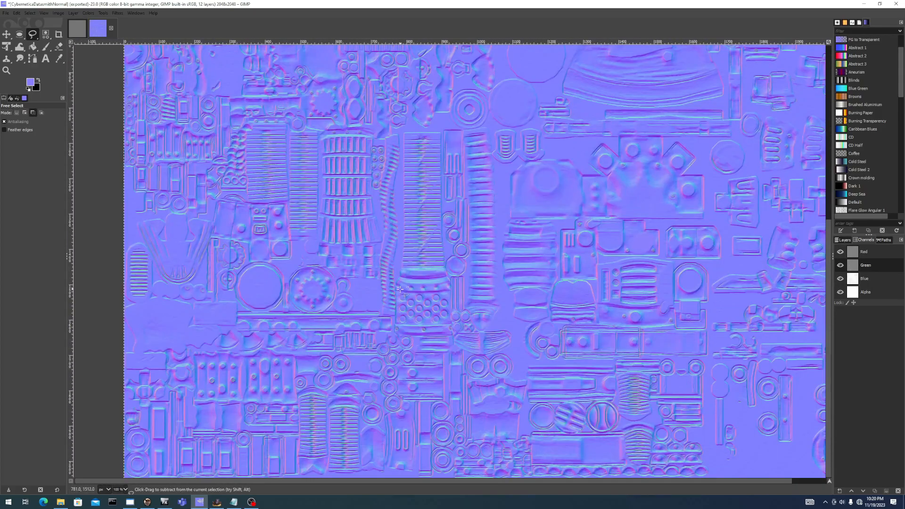